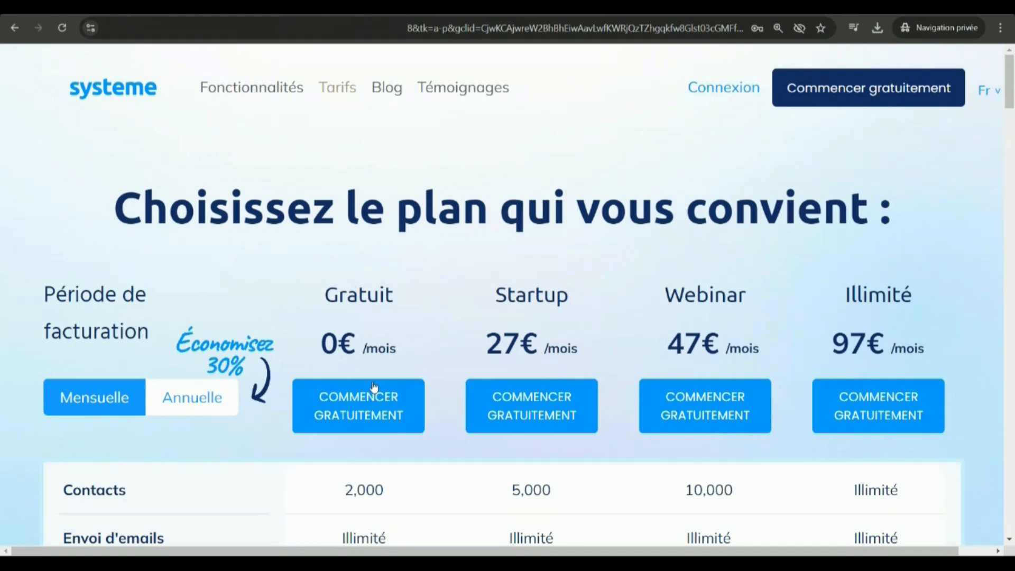
Review the monthly pricing plans on the systeme site, and switch to the Sublaunch page editor.
scroll(357, 357, down, 10)
scroll(381, 403, up, 10)
click(326, 7)
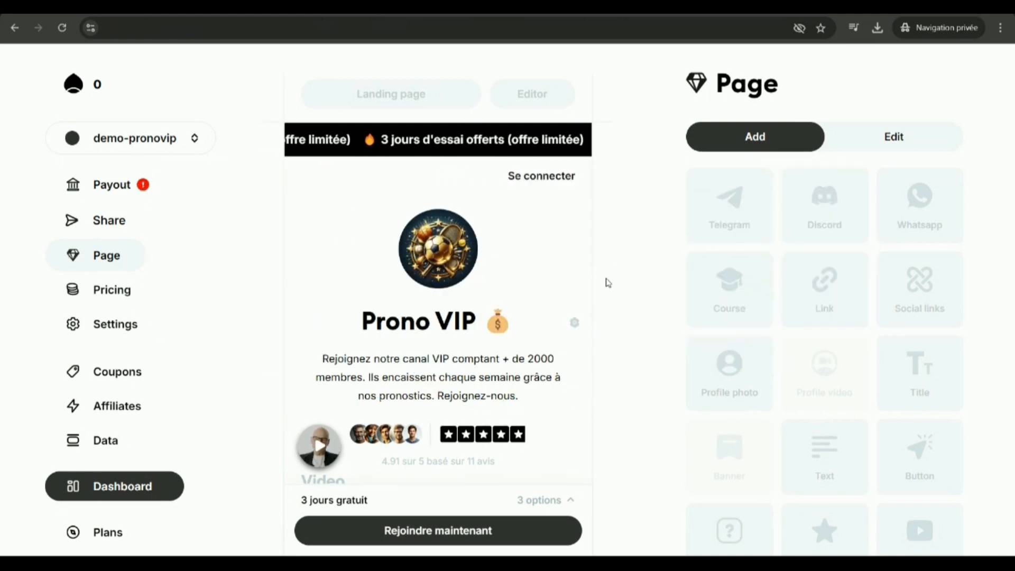
Examine the Prono VIP landing page in the editor, from its header and video to its products and member testimonials.
scroll(599, 261, down, 1)
scroll(535, 346, up, 1)
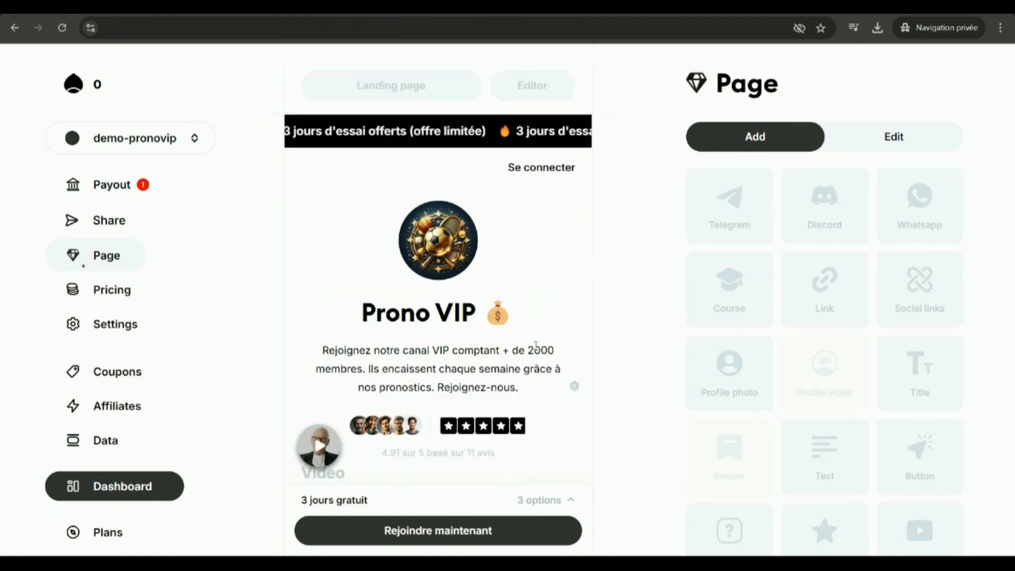
scroll(409, 232, down, 6)
scroll(411, 231, down, 12)
scroll(435, 301, up, 5)
scroll(446, 309, up, 5)
scroll(446, 309, down, 6)
scroll(447, 310, up, 15)
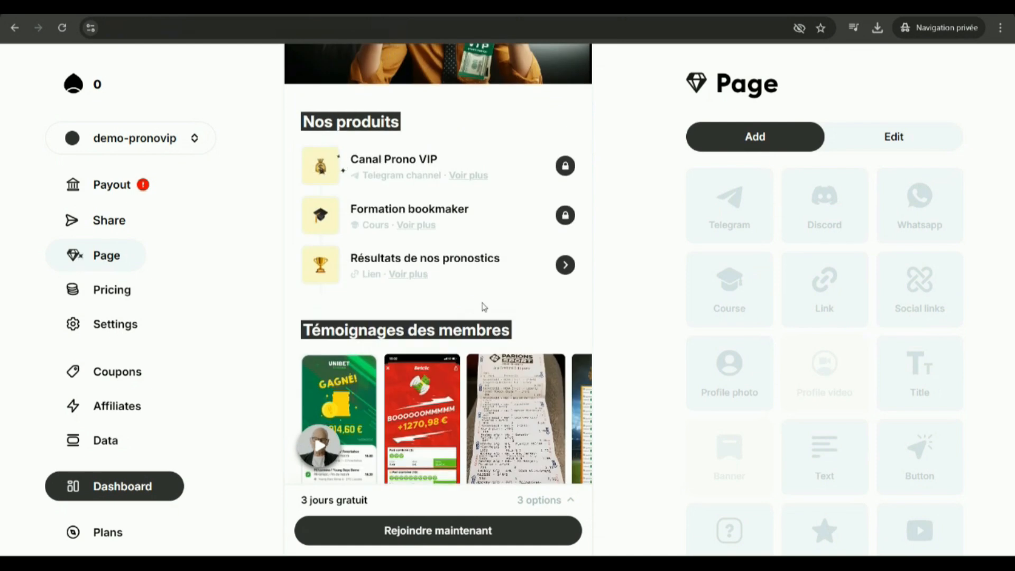
scroll(483, 306, up, 5)
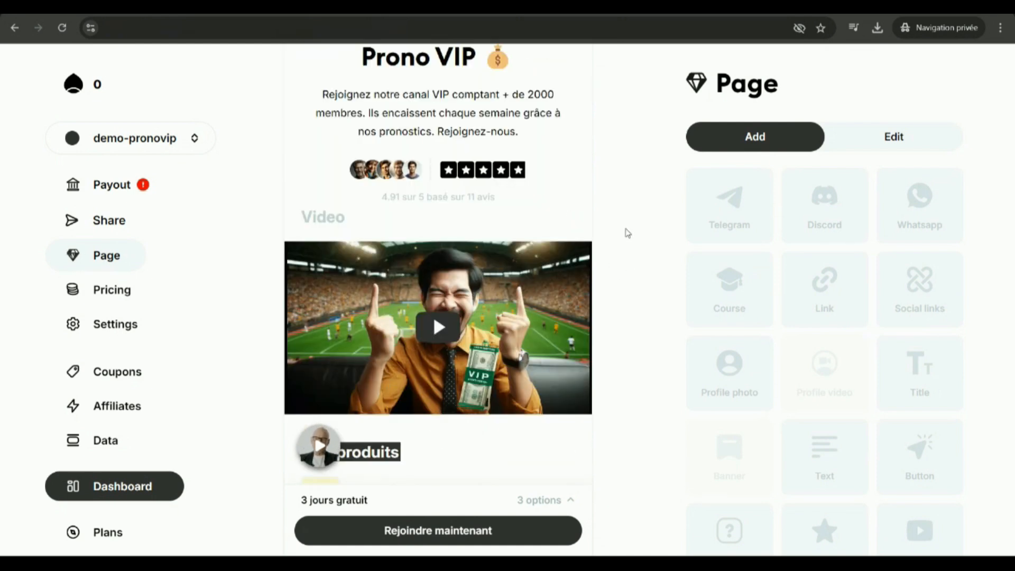
scroll(596, 324, up, 4)
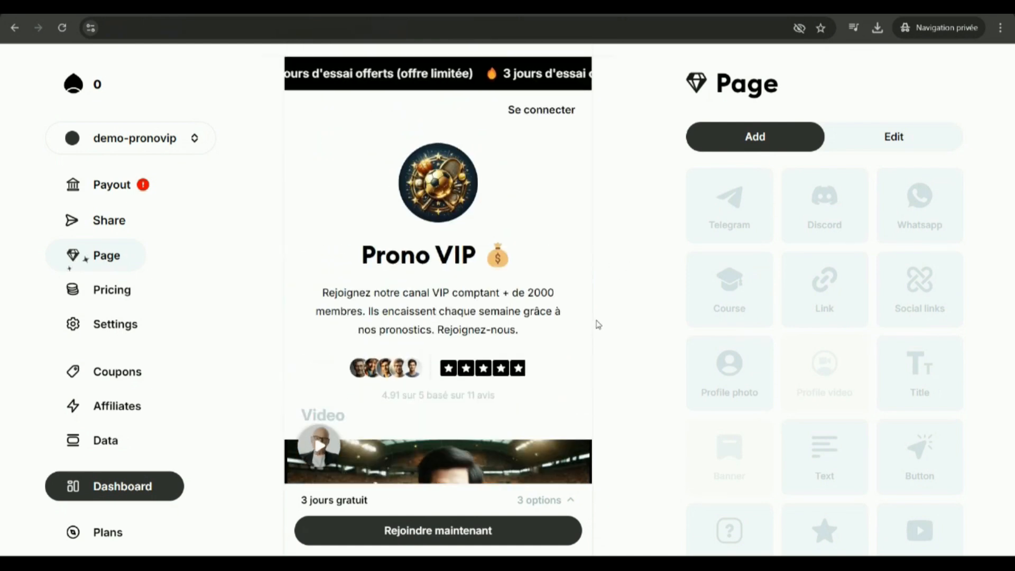
scroll(579, 246, down, 1)
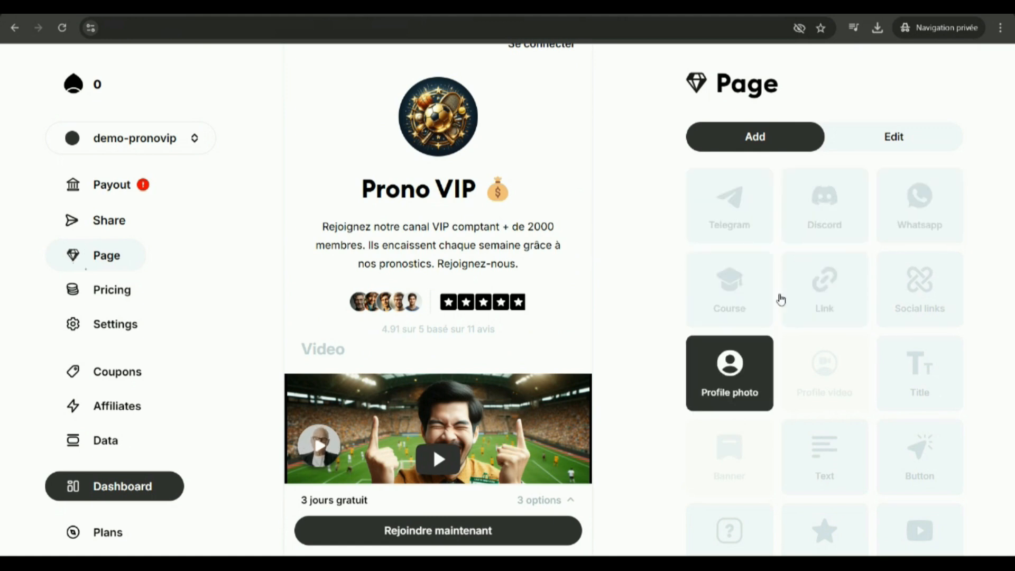
scroll(453, 238, down, 5)
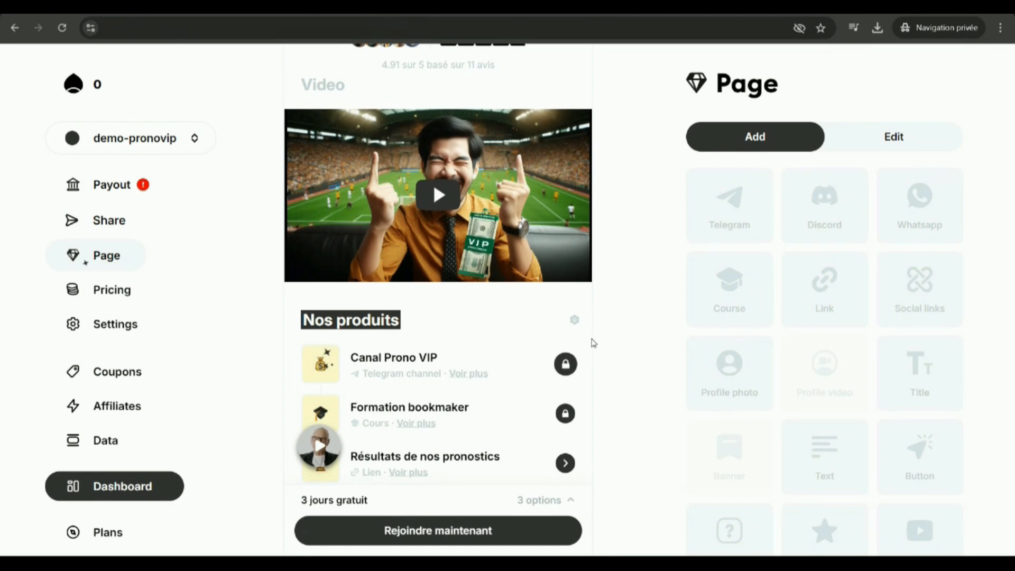
scroll(587, 341, up, 3)
scroll(418, 180, up, 3)
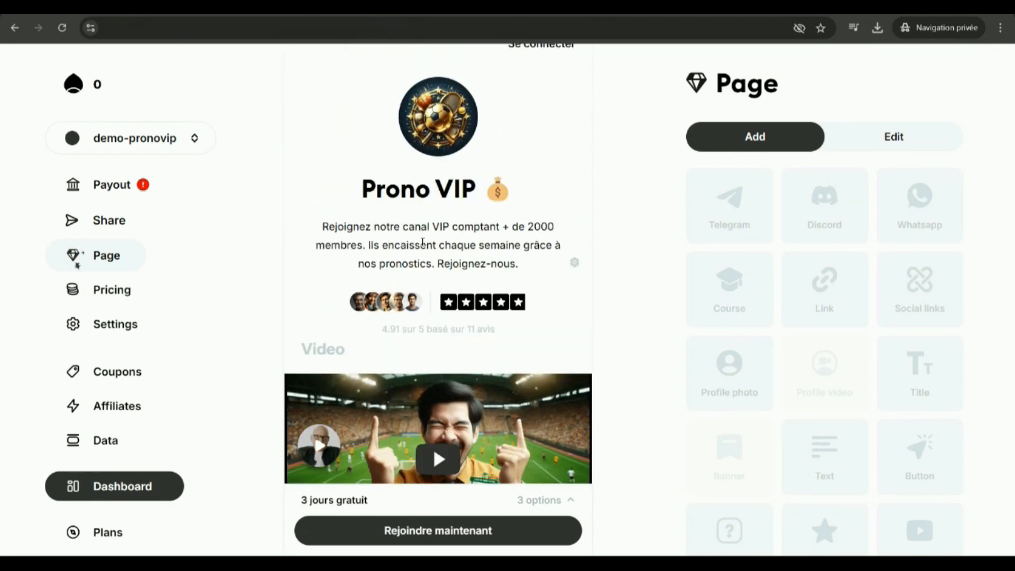
View the settings of the Formation bookmaker course block, and close them without changes.
scroll(431, 317, down, 9)
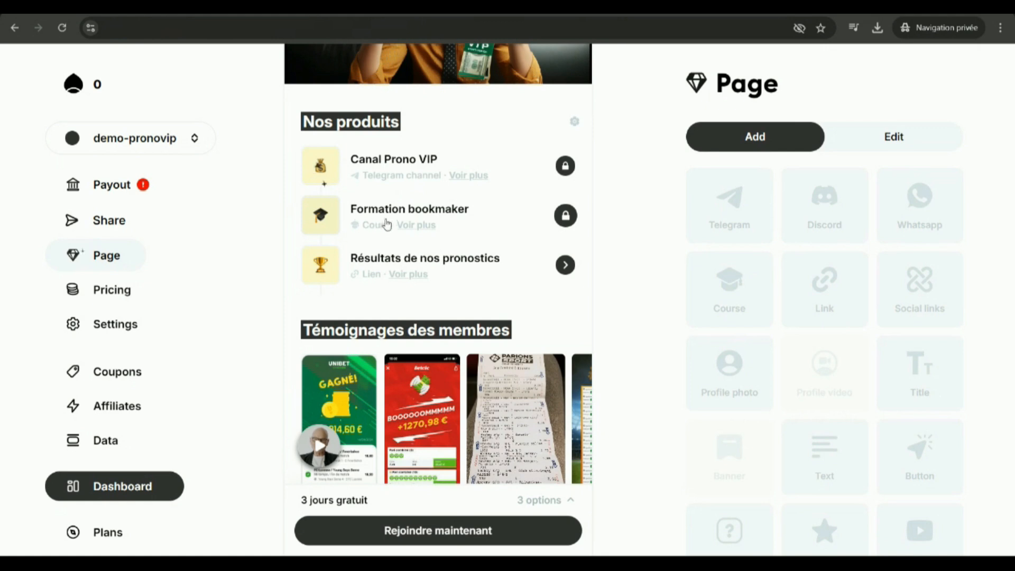
click(563, 216)
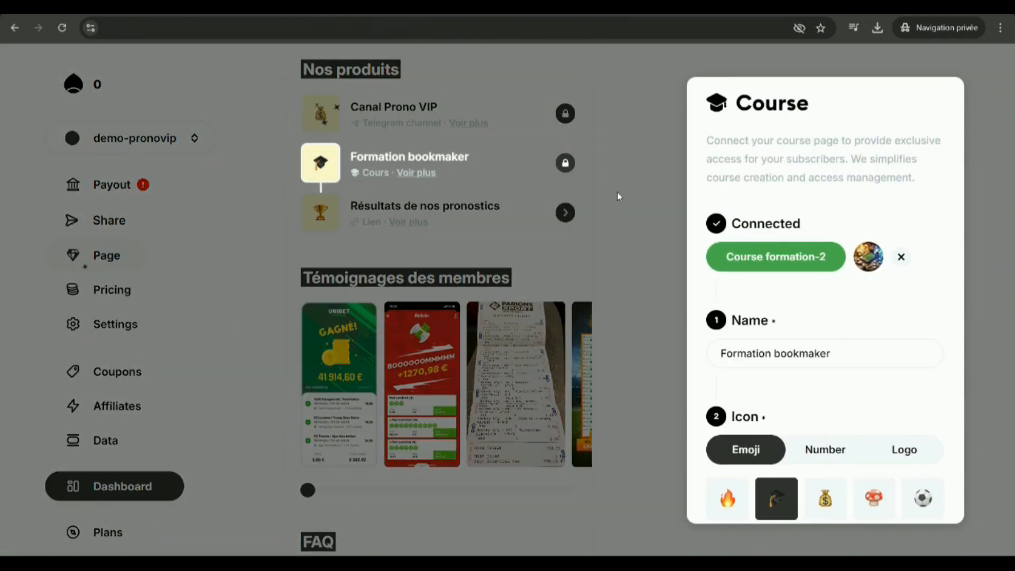
click(619, 175)
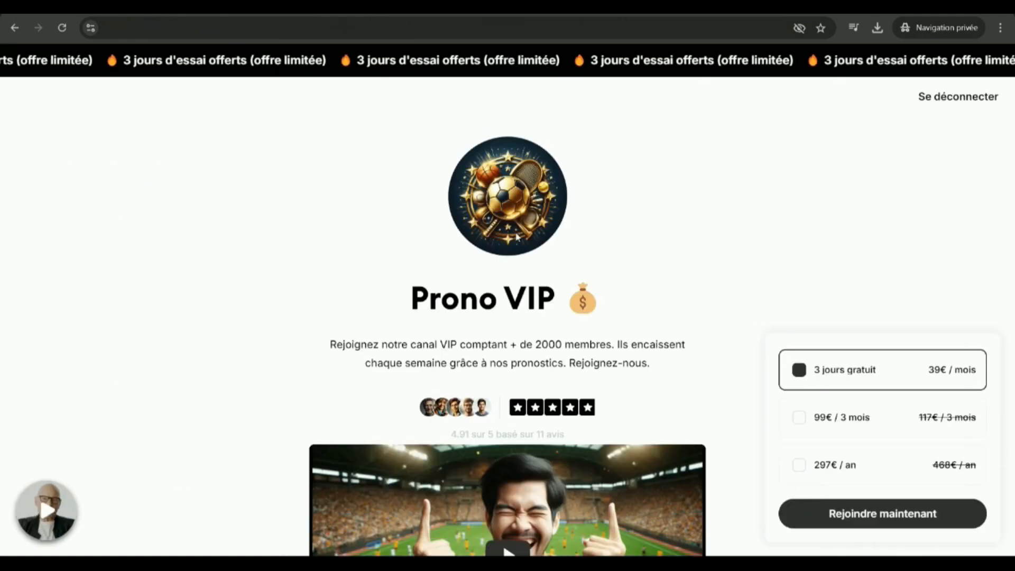
Examine the product list on the public Prono VIP page and try to open the locked Formation bookmaker course.
scroll(502, 287, down, 9)
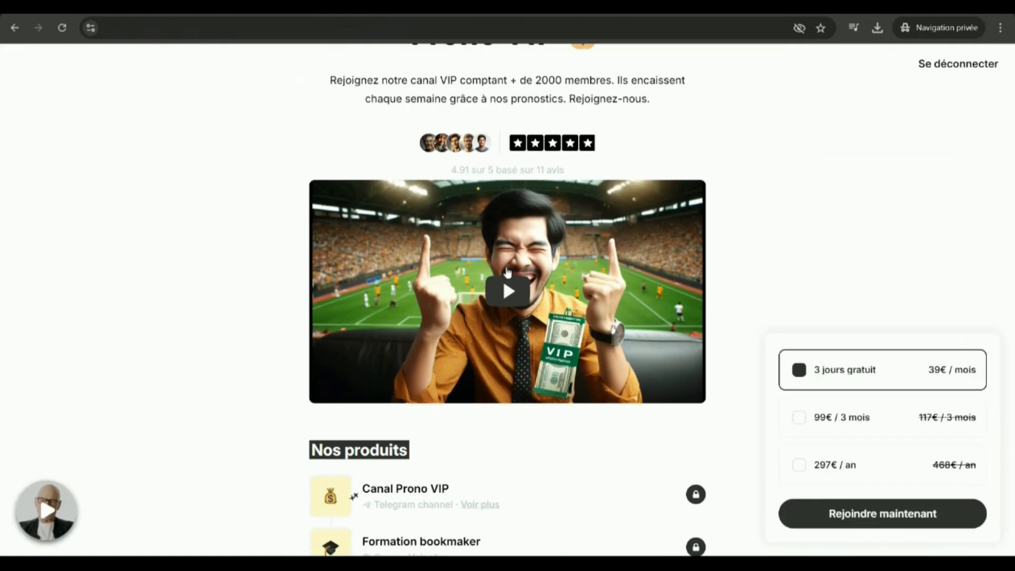
scroll(502, 287, down, 3)
scroll(649, 308, up, 4)
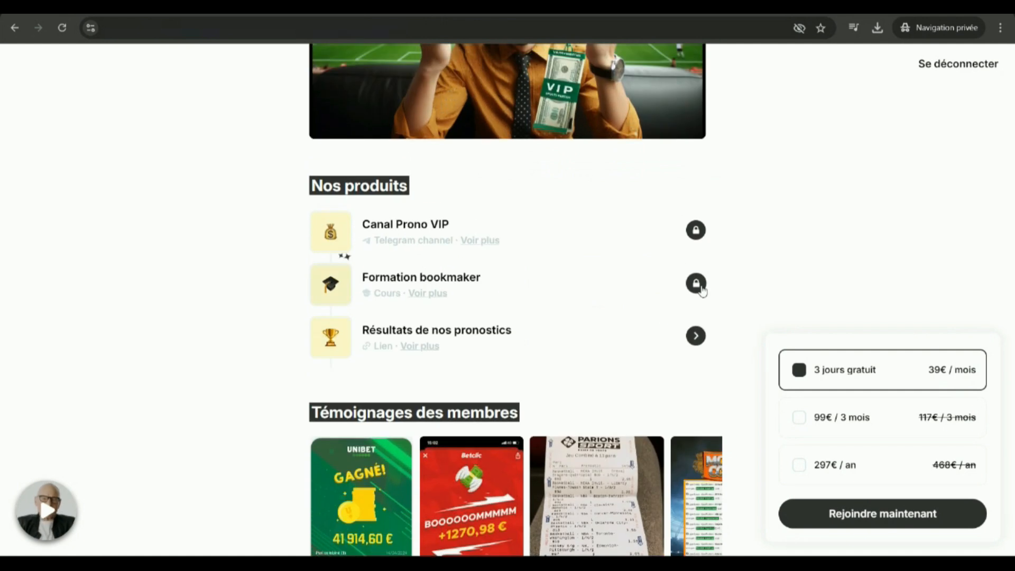
click(700, 288)
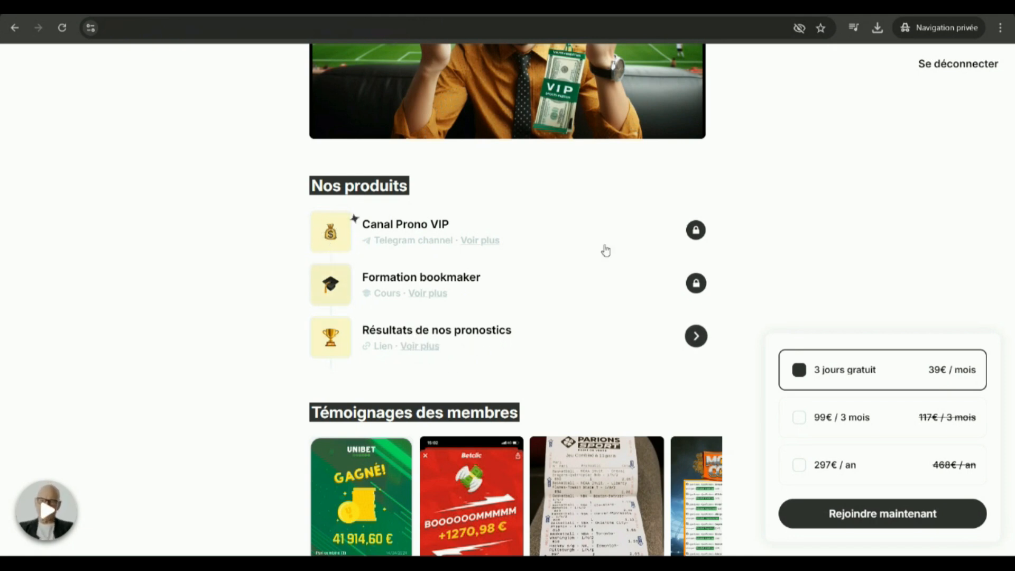
Examine the member testimonials and the FAQ section of the public Prono VIP page.
scroll(595, 224, down, 5)
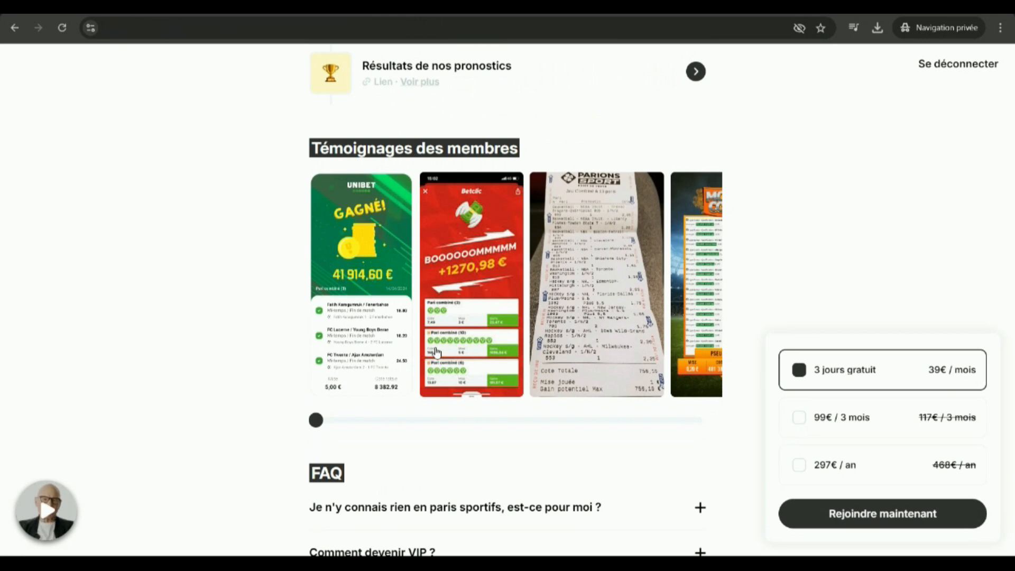
scroll(487, 302, down, 3)
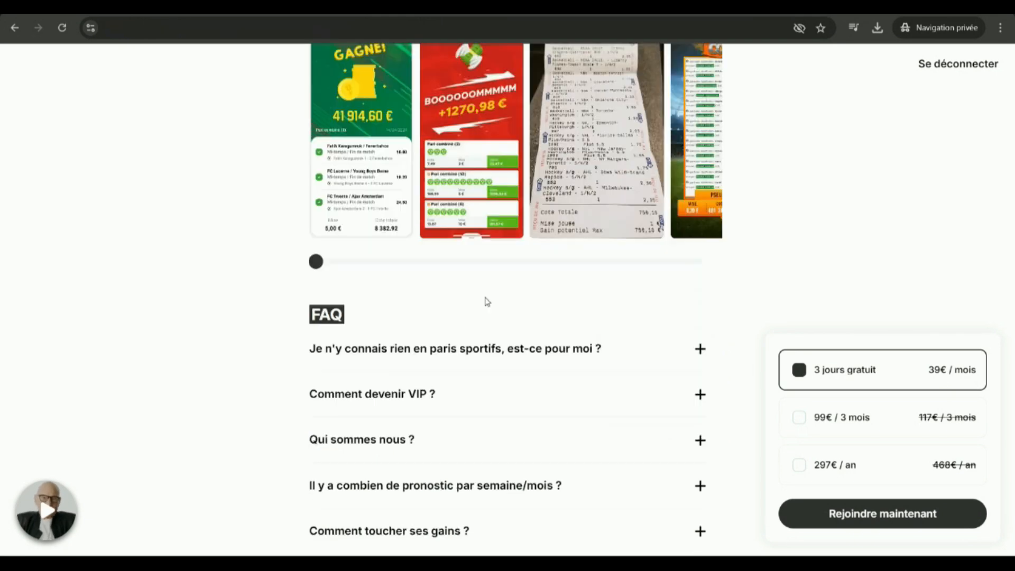
scroll(487, 301, down, 3)
click(509, 177)
click(509, 177)
scroll(426, 258, down, 4)
scroll(426, 258, down, 5)
scroll(402, 394, up, 20)
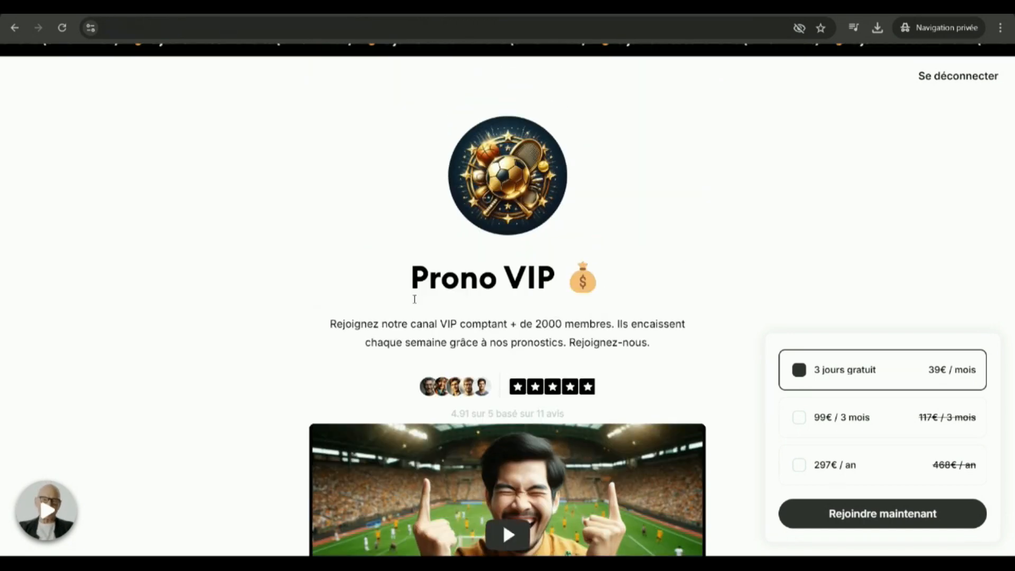
Expand the AVIS section of the Prono VIP page to show more reviews, and read through them.
scroll(414, 299, down, 15)
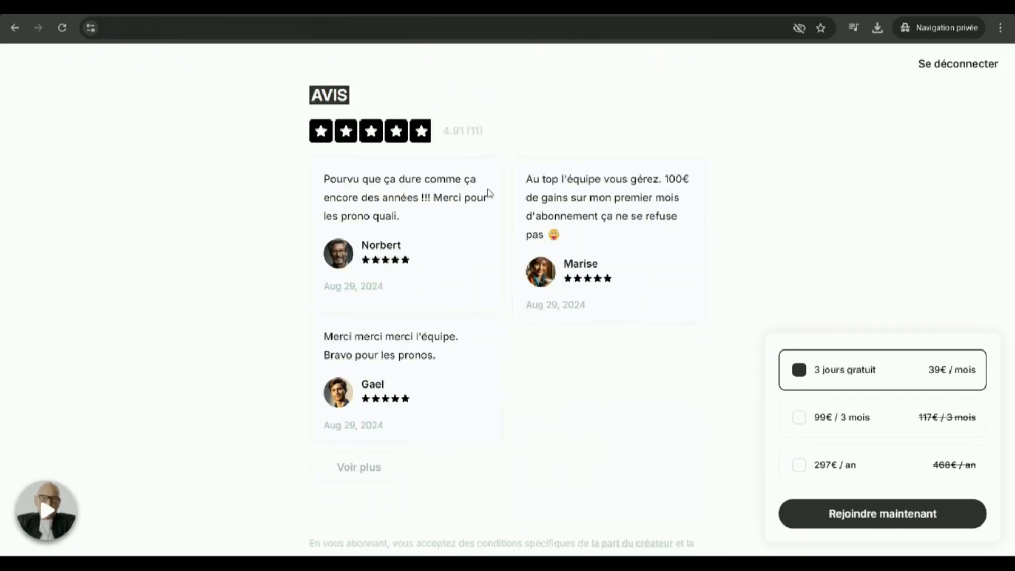
click(379, 472)
scroll(523, 355, down, 12)
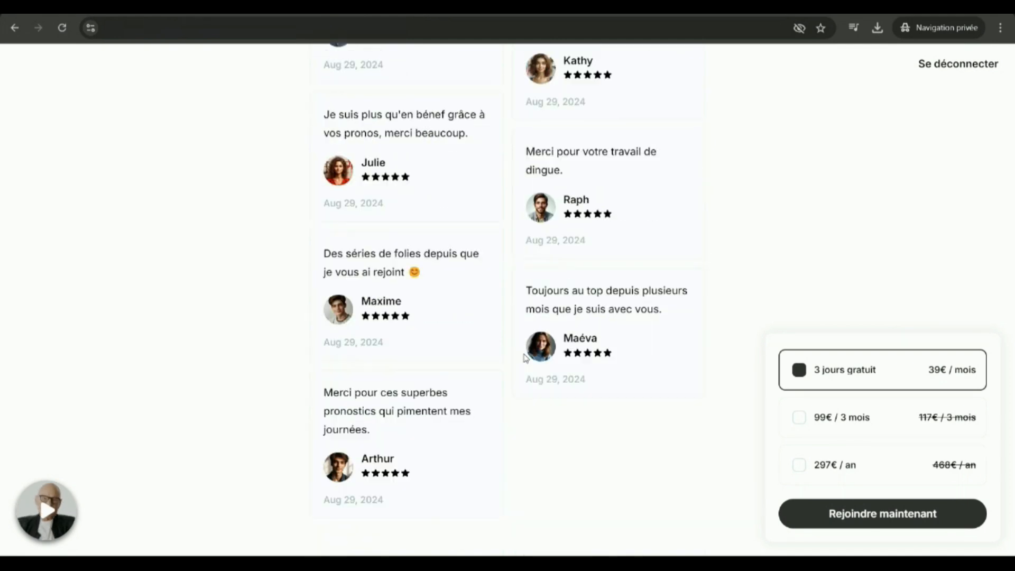
scroll(522, 359, up, 15)
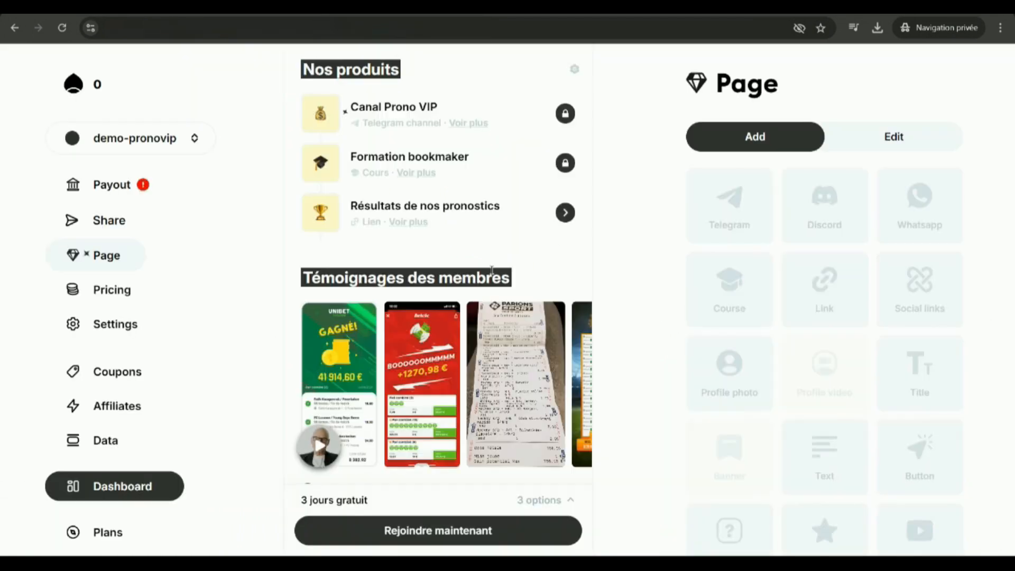
Start adding a Whatsapp block to the Prono VIP landing page, cancel it, and look over the products section.
click(919, 204)
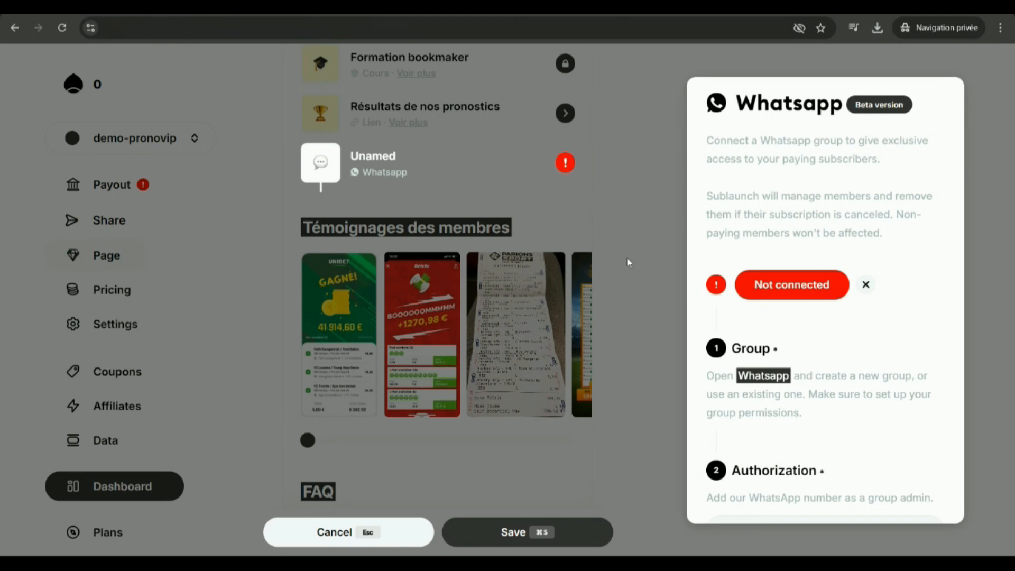
key(Escape)
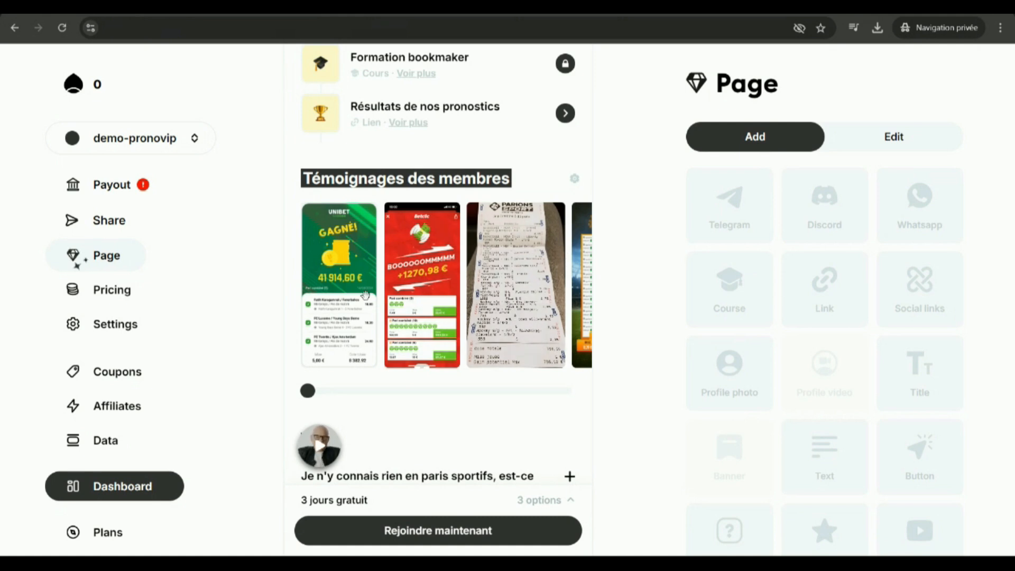
scroll(470, 249, up, 5)
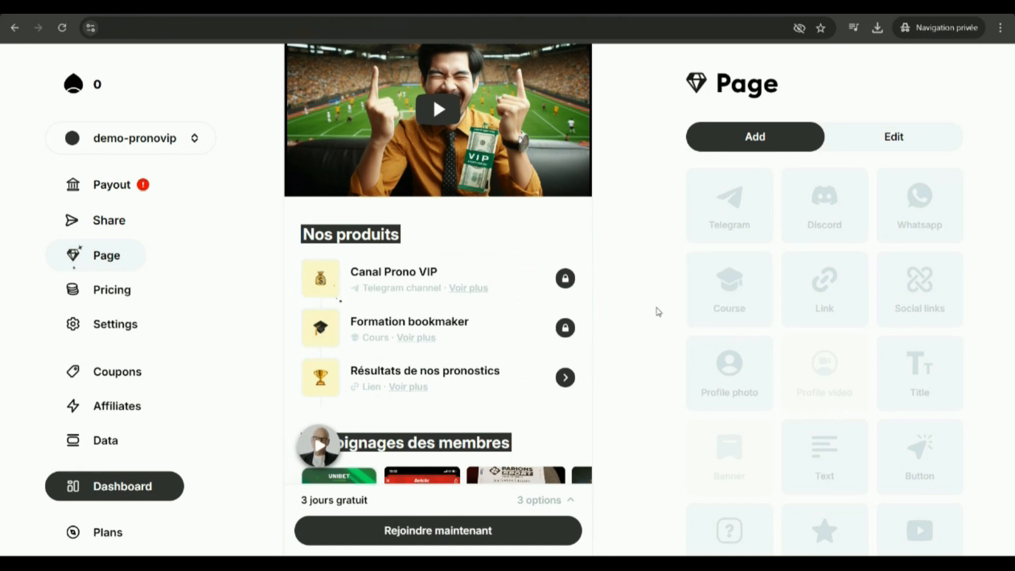
scroll(657, 312, down, 1)
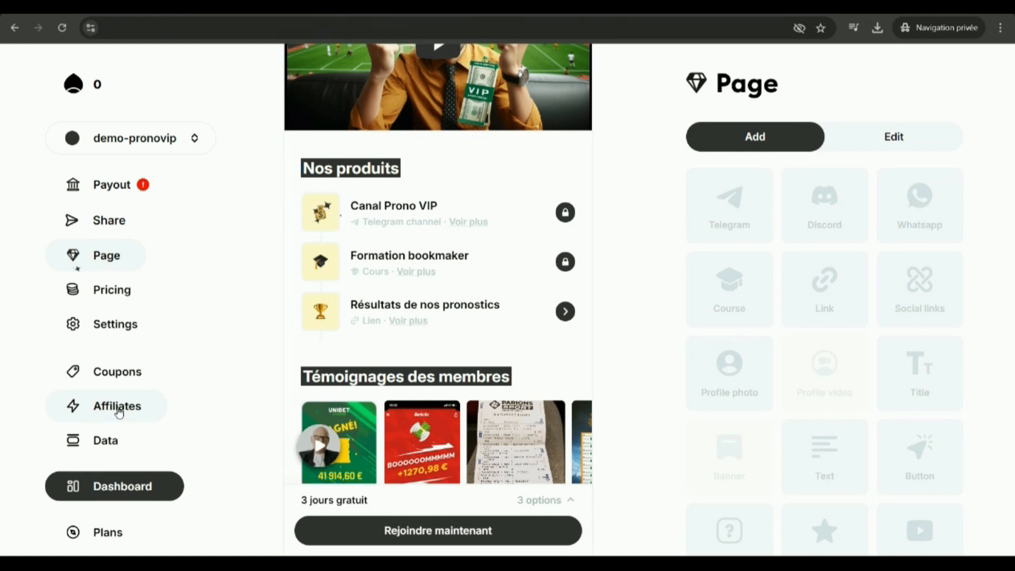
scroll(550, 333, up, 3)
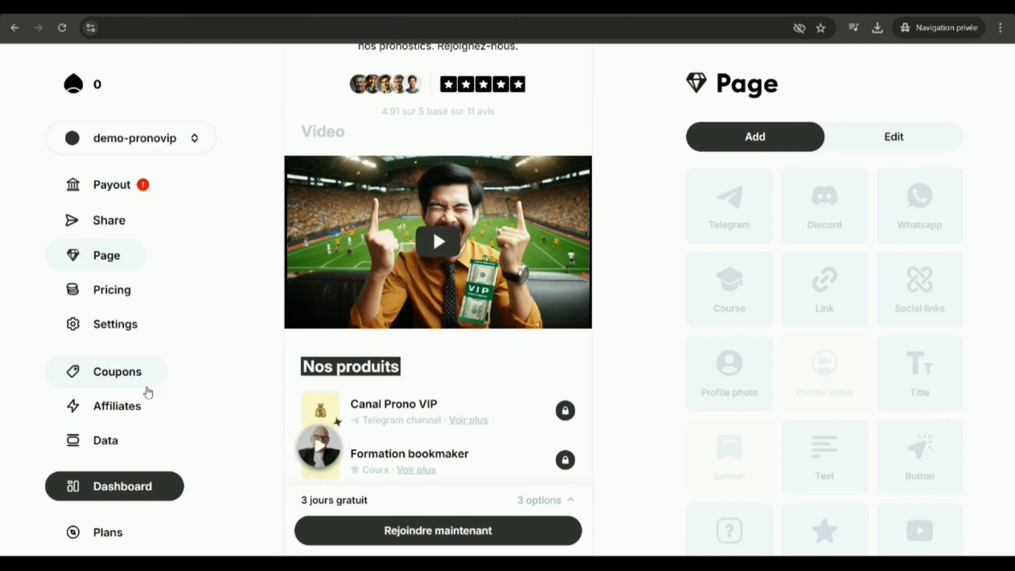
Open the Leaderboard and highlight the revenue of the first-place creator.
scroll(143, 423, down, 4)
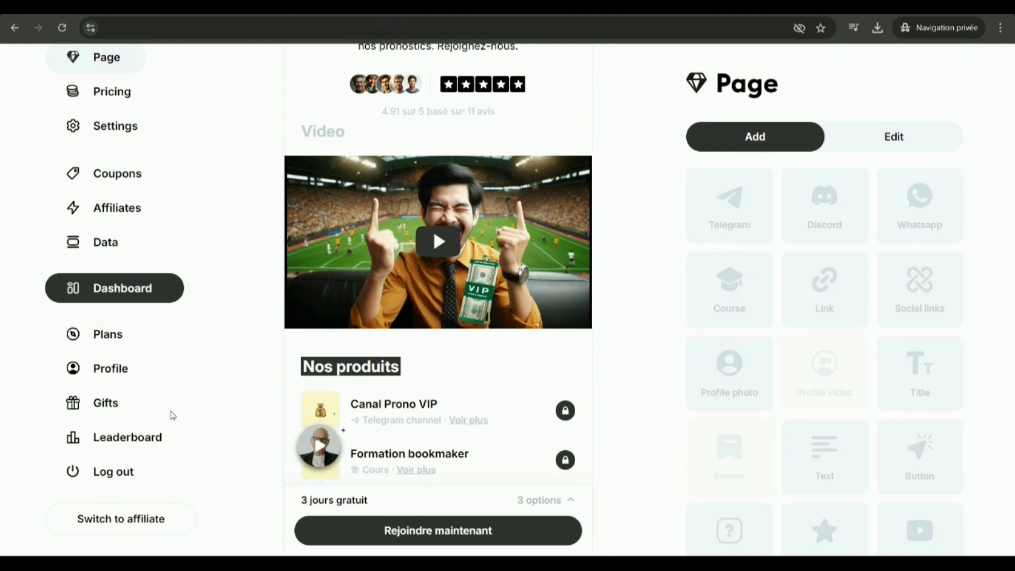
click(140, 441)
drag(559, 247, 614, 247)
click(612, 246)
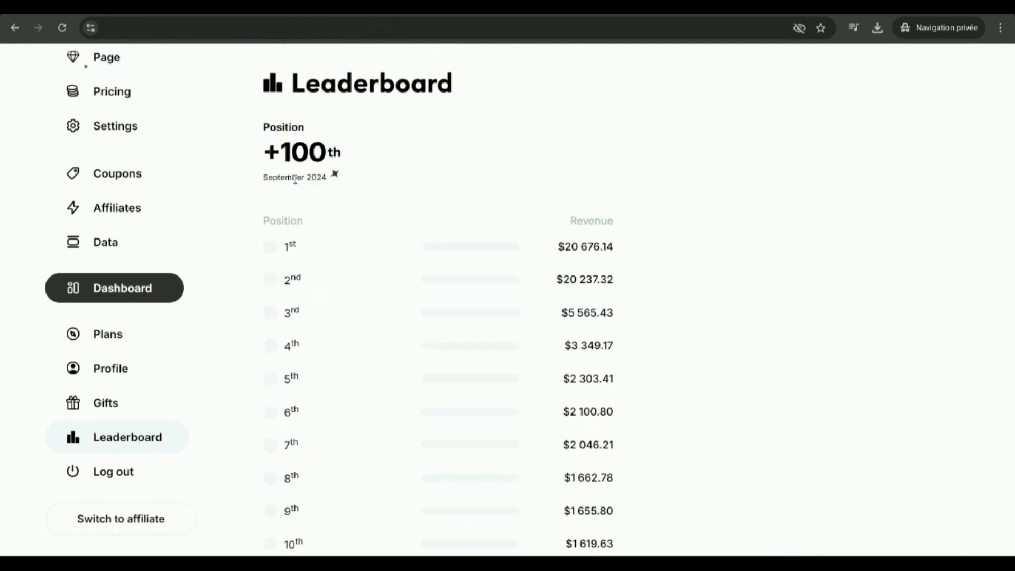
drag(563, 246, 606, 246)
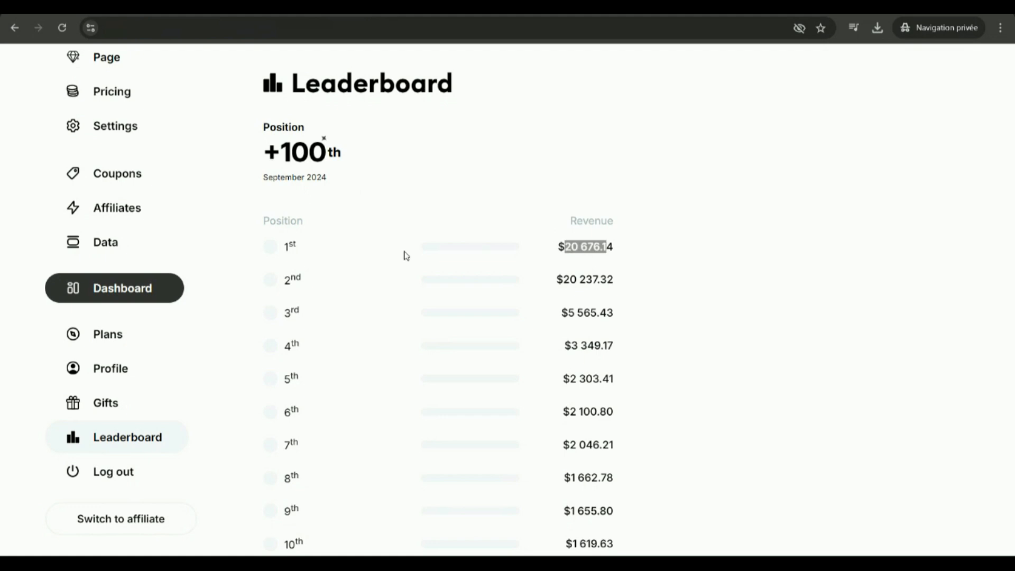
click(596, 248)
drag(613, 247, 556, 247)
click(575, 249)
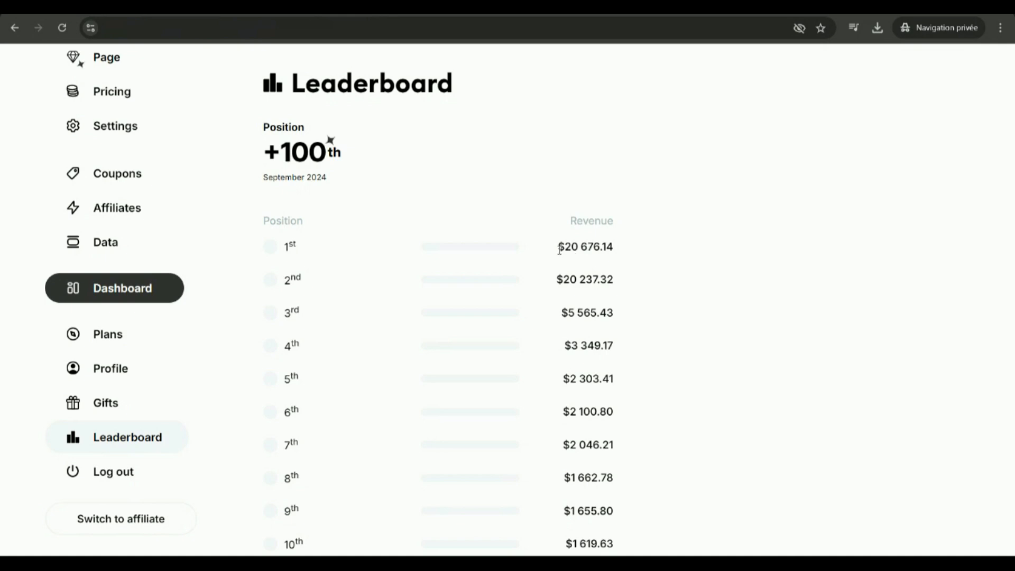
drag(622, 248, 619, 249)
click(587, 246)
drag(564, 246, 608, 247)
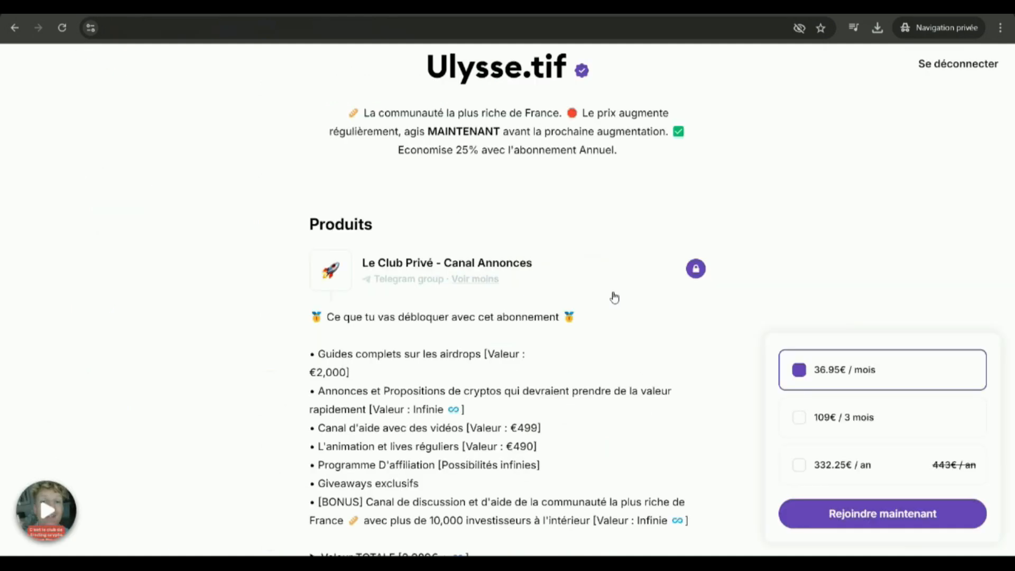
View the Le Club Privé subscription page and its intro video, close the video, and return to the Leaderboard.
scroll(611, 295, up, 4)
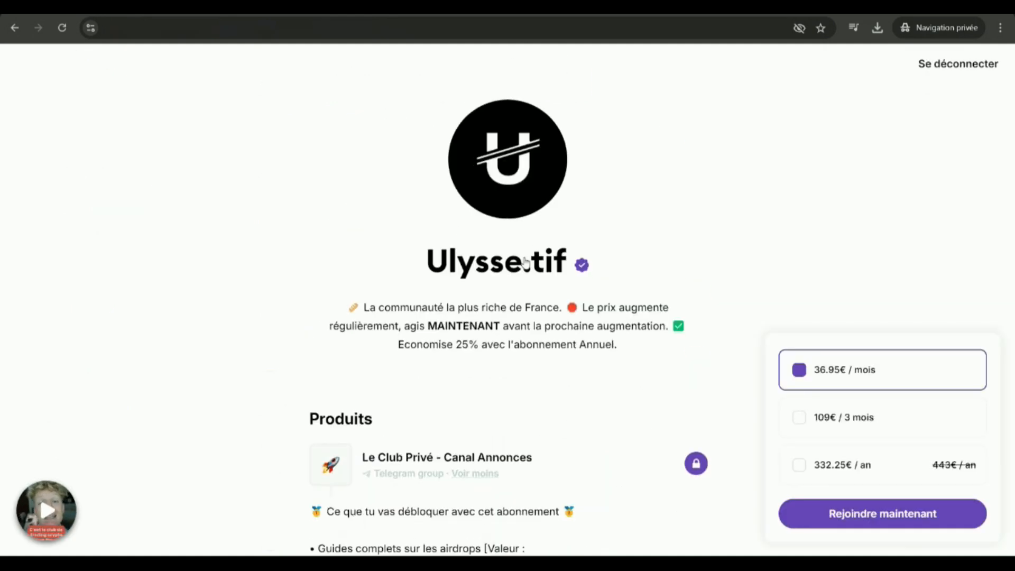
click(47, 489)
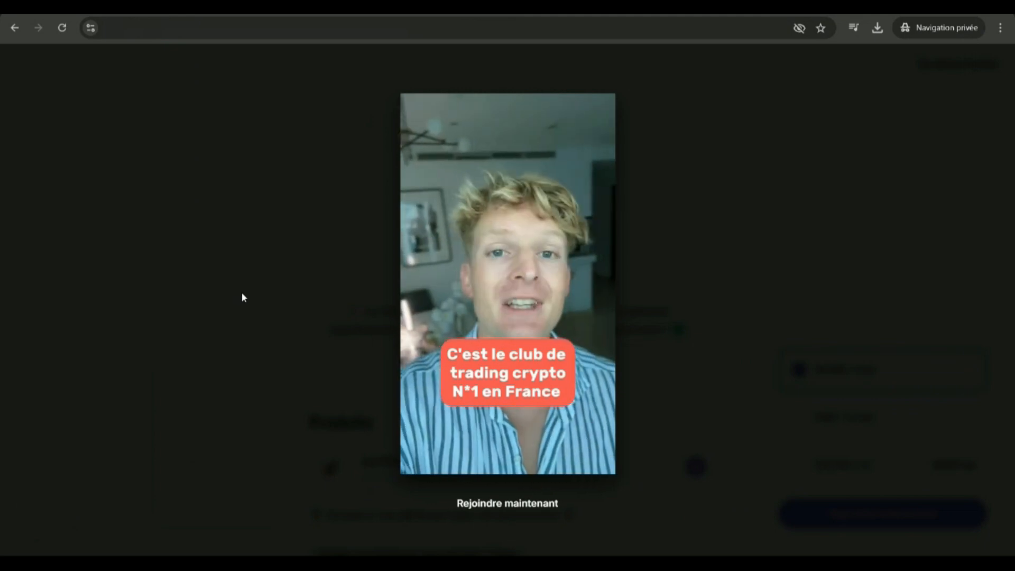
click(242, 292)
click(566, 7)
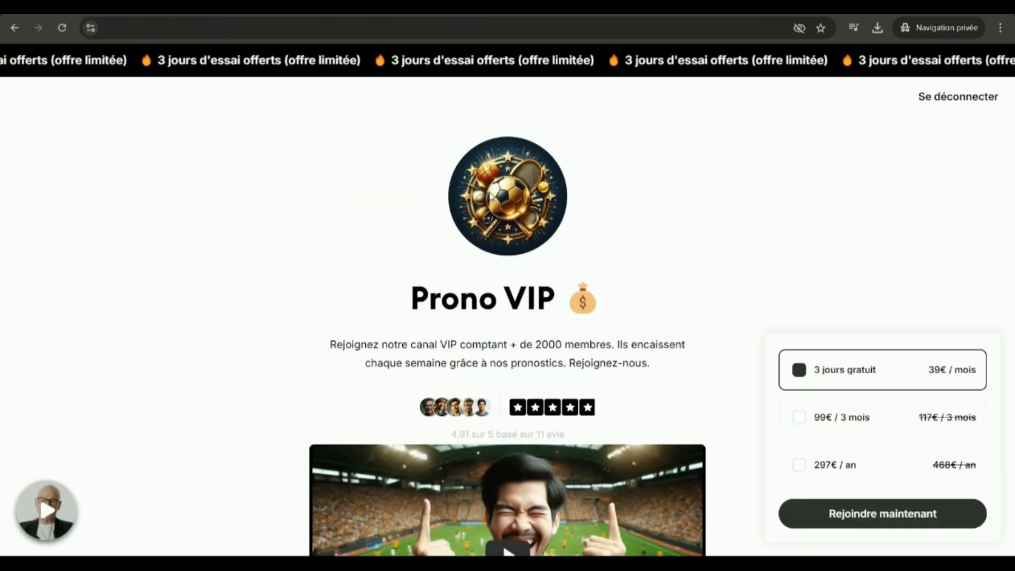
Look through the public Prono VIP page's products, testimonials and reviews, and view its profile video.
scroll(502, 306, down, 15)
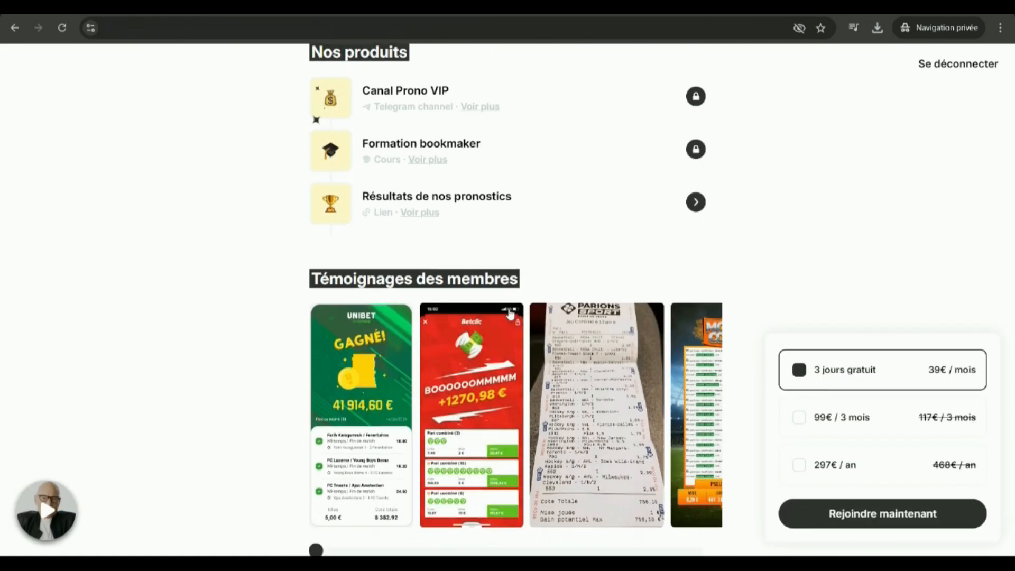
scroll(532, 362, down, 13)
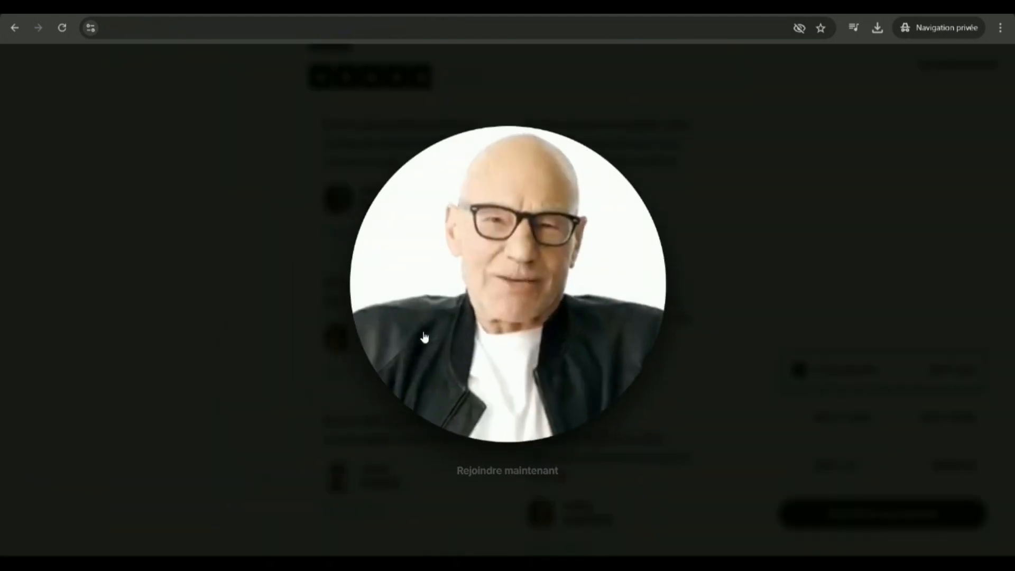
Close the Prono VIP profile video, and play and close the intro video on the Le Club Privé subscription page.
click(199, 297)
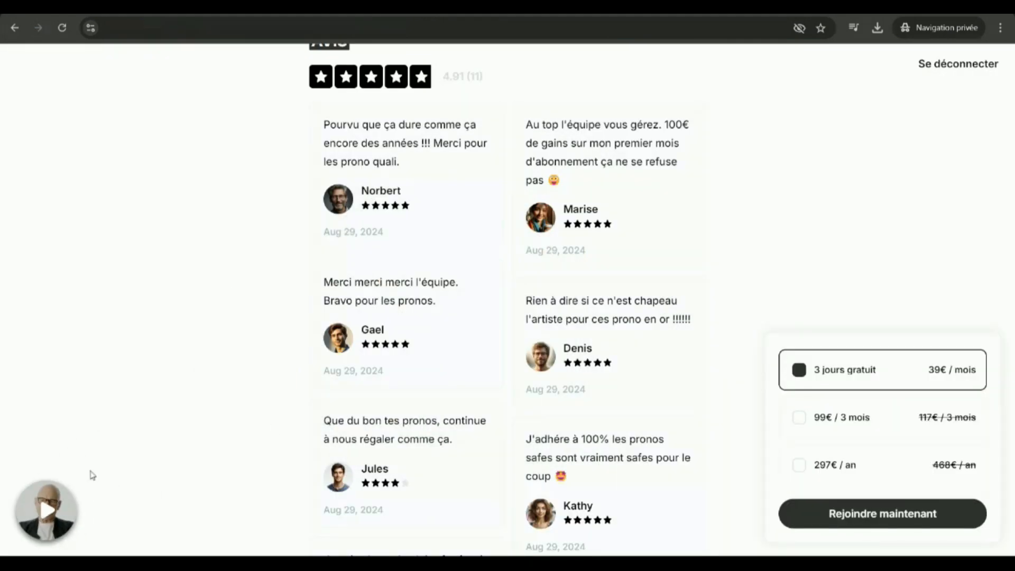
scroll(415, 423, up, 6)
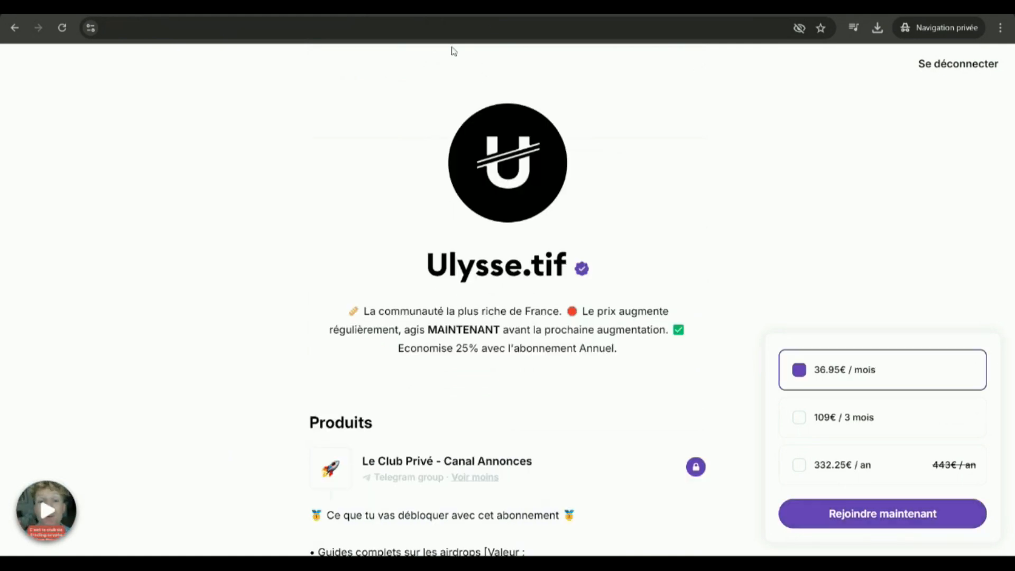
click(79, 502)
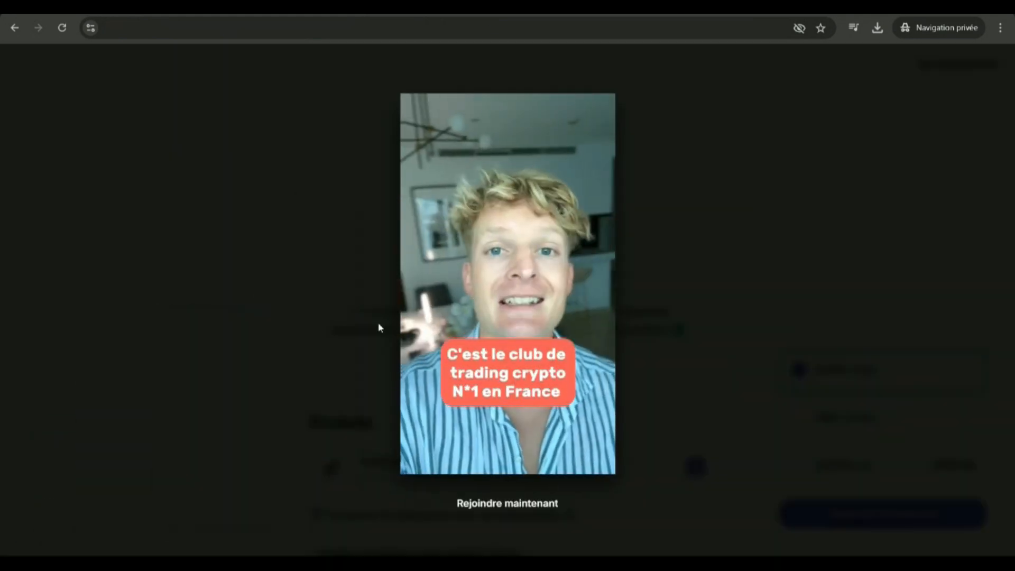
click(375, 262)
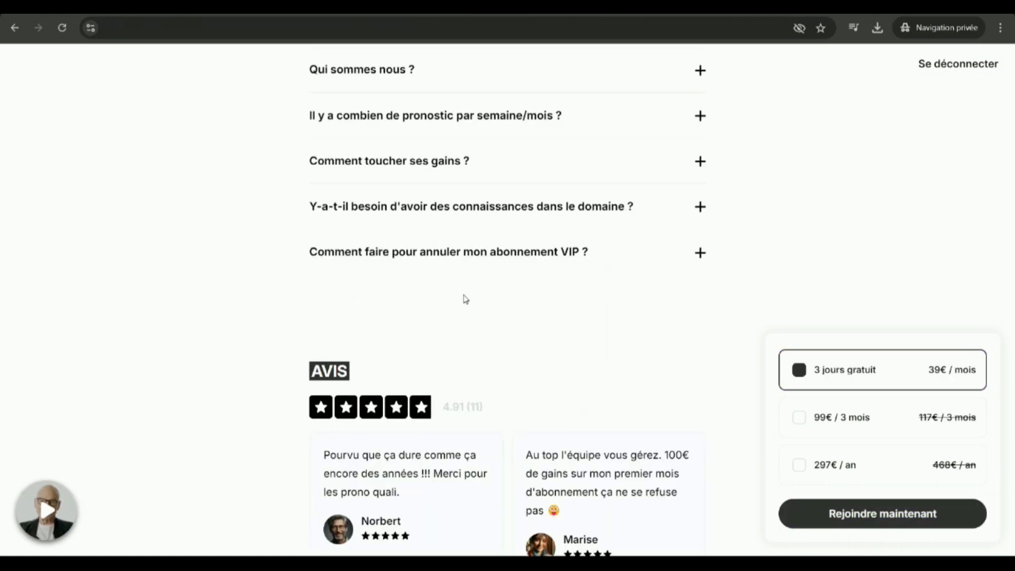
Return to the Prono VIP page editor from the Leaderboard and look over its video and products section.
scroll(589, 338, up, 3)
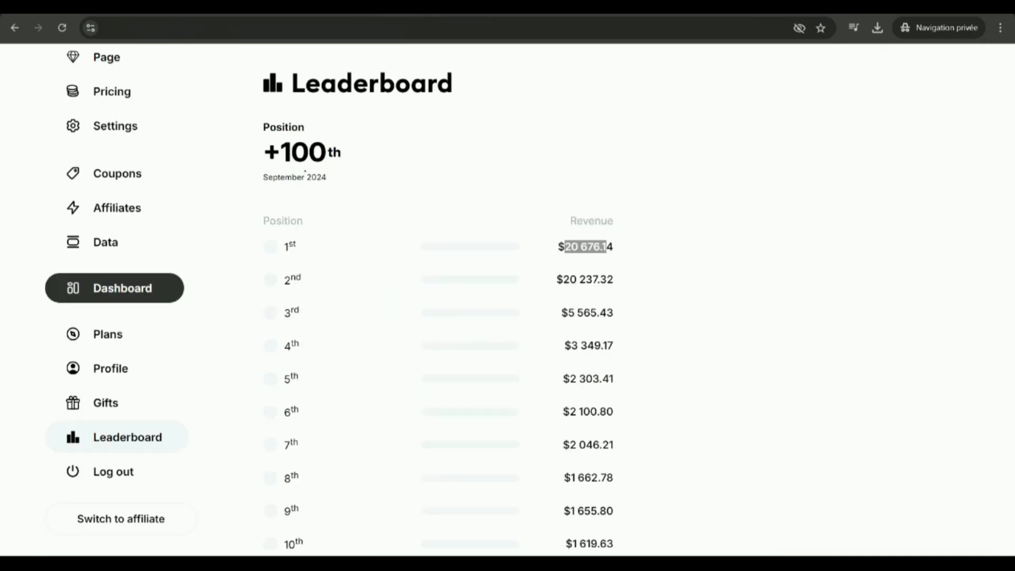
scroll(158, 249, up, 3)
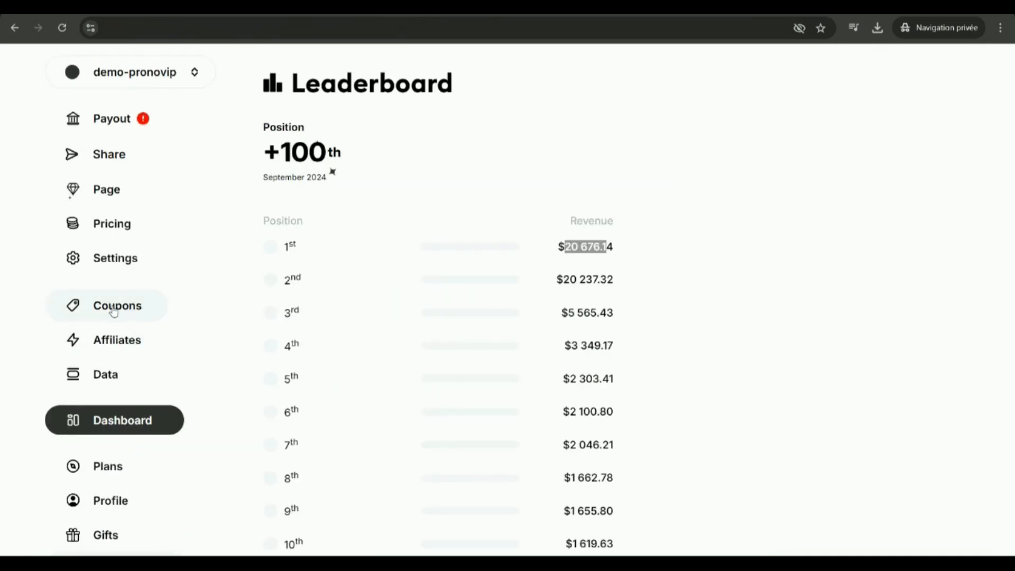
click(121, 191)
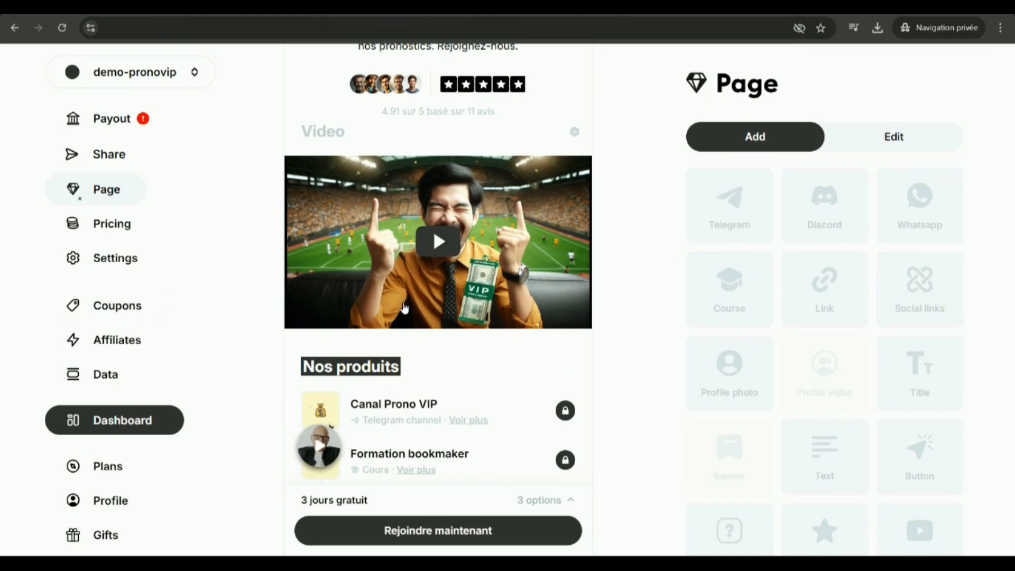
scroll(422, 366, down, 1)
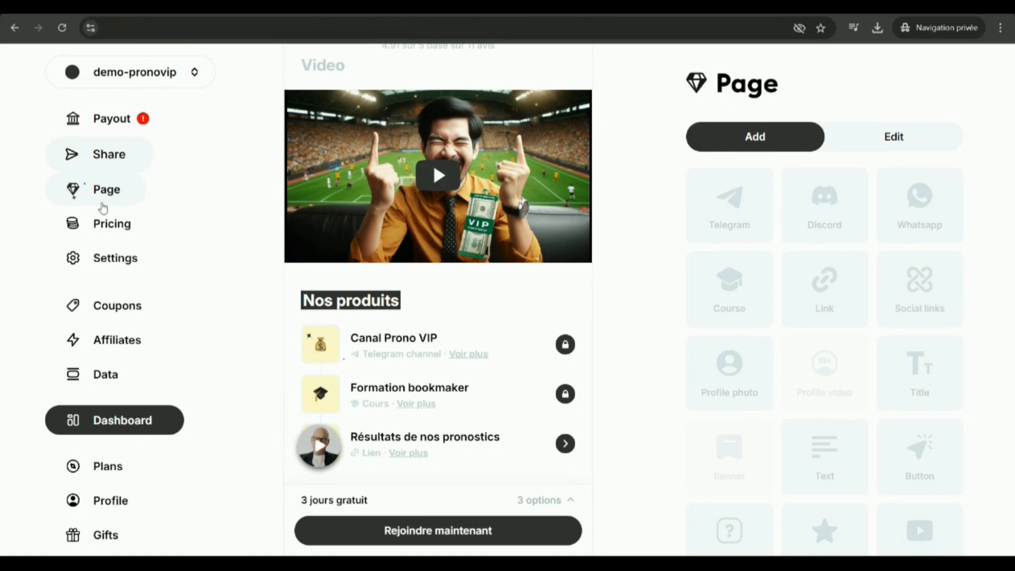
Launch a new page from the Workspace and set its color to blue #003AFF.
click(128, 73)
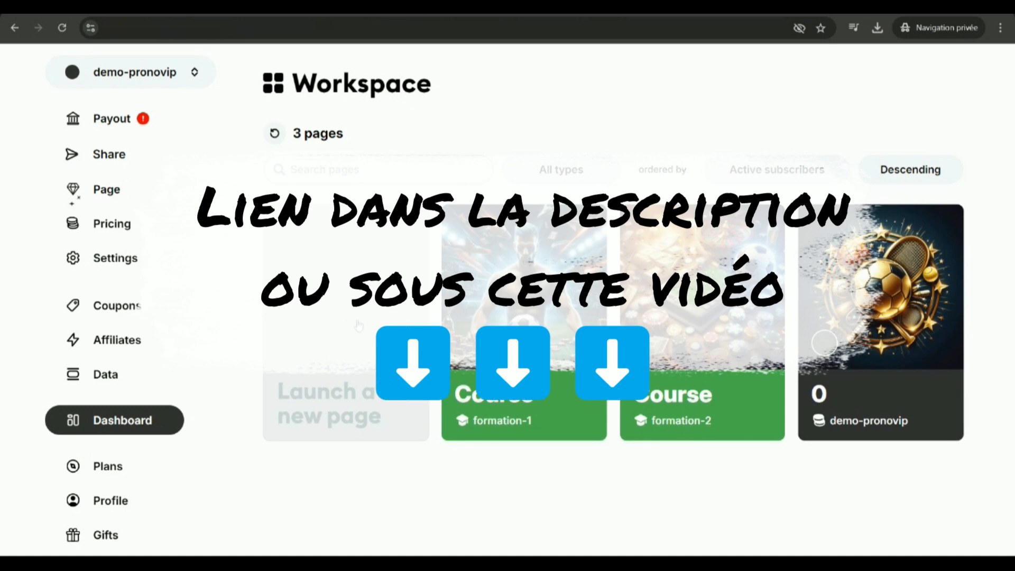
click(345, 326)
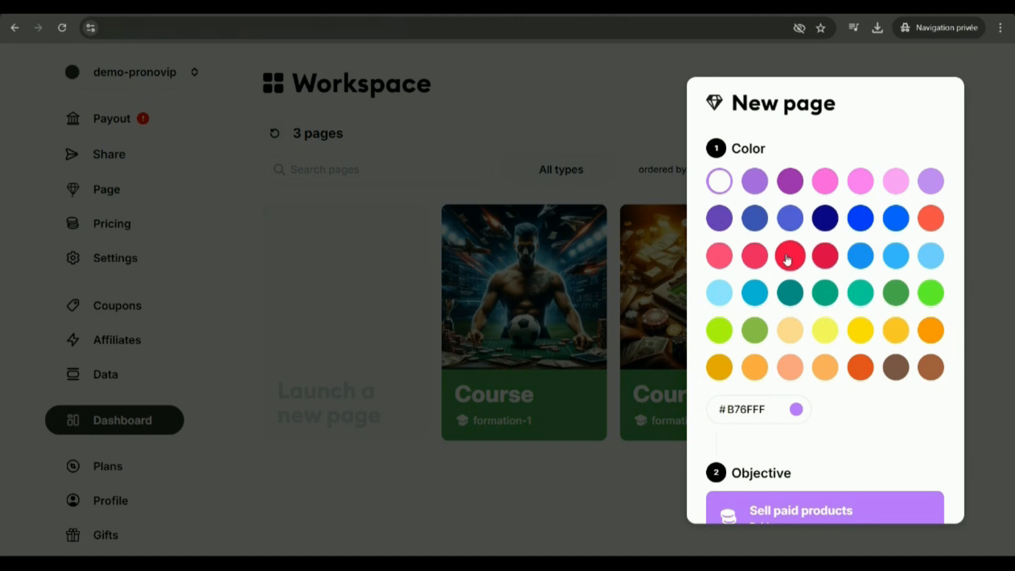
click(759, 256)
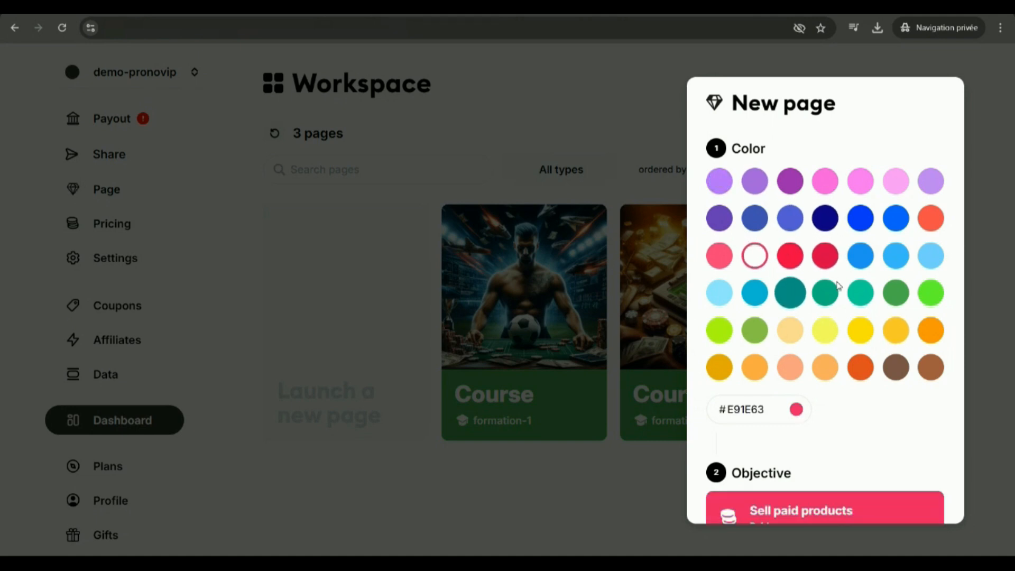
click(860, 219)
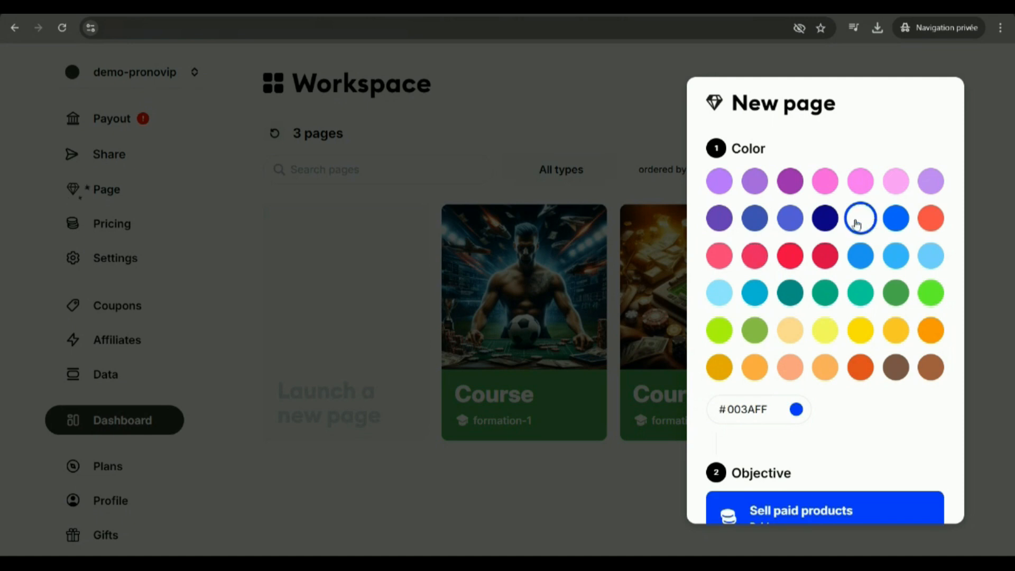
Review the page objectives and add Telegram, Discord, Whatsapp and Course as exclusive products, with one each of the first three.
scroll(856, 238, down, 3)
scroll(739, 211, down, 3)
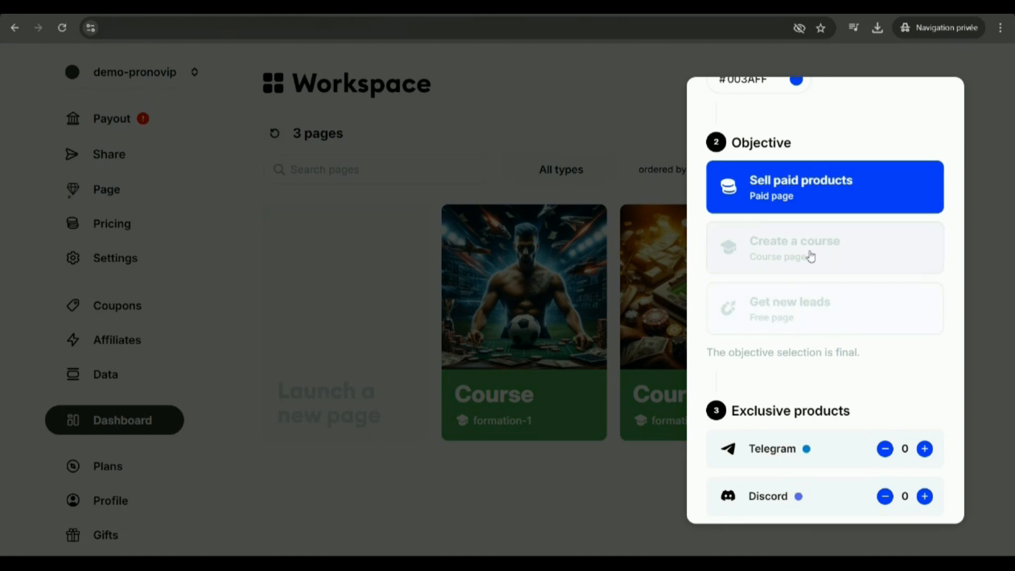
scroll(788, 256, down, 5)
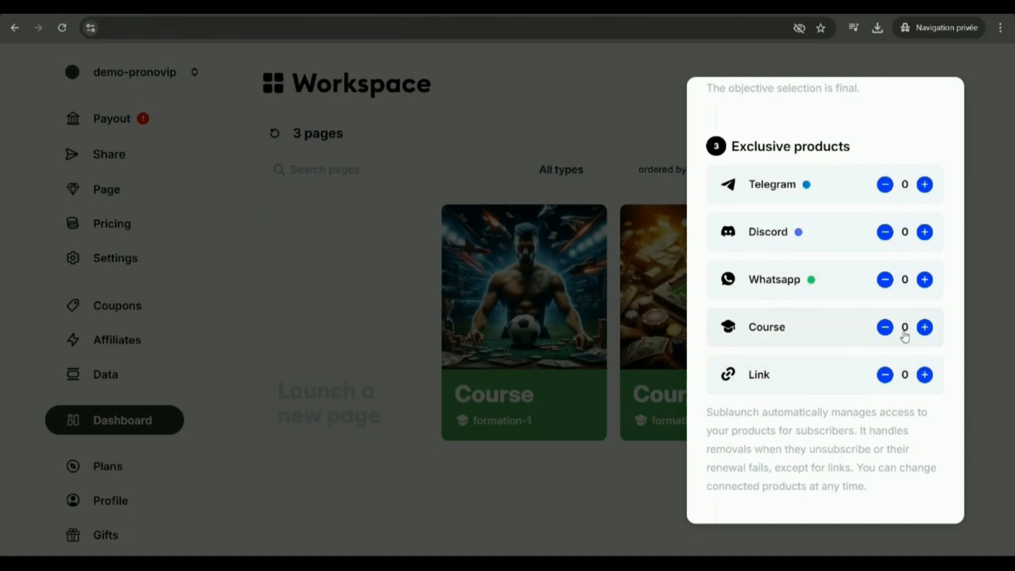
click(924, 186)
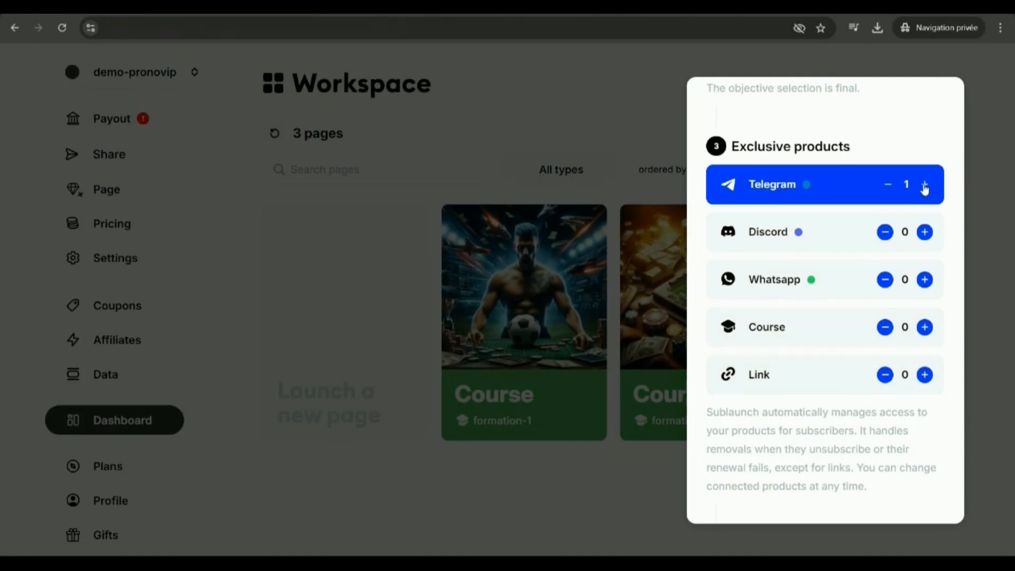
click(925, 233)
click(925, 280)
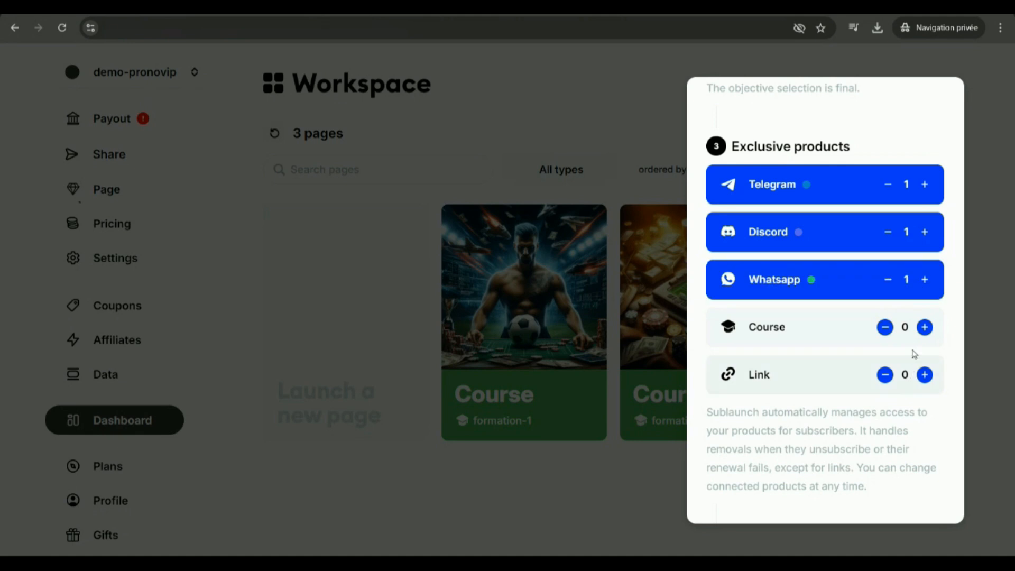
double_click(923, 328)
Set the new page's currency to EUR and its monthly price to €59.
scroll(908, 362, down, 6)
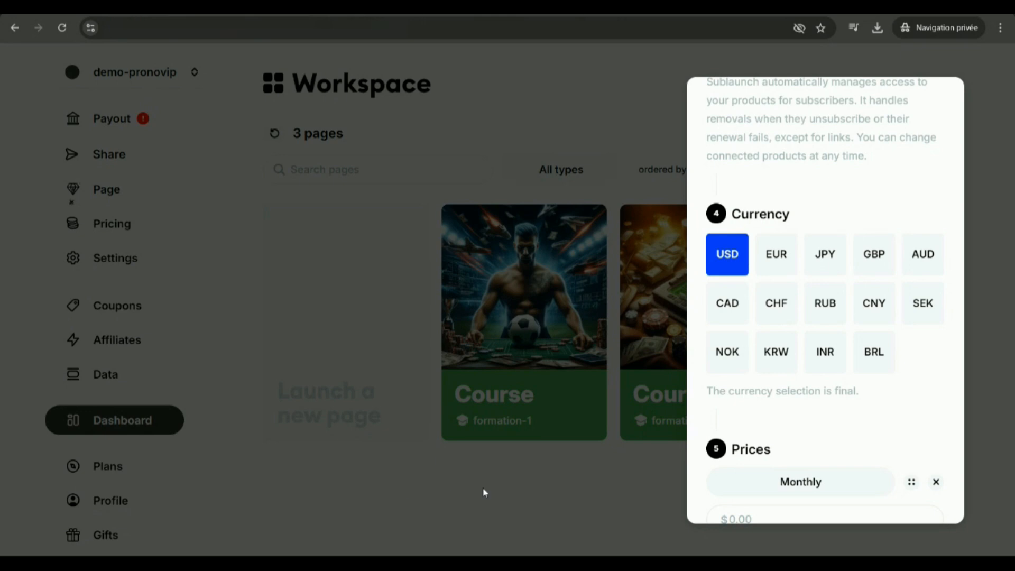
click(777, 261)
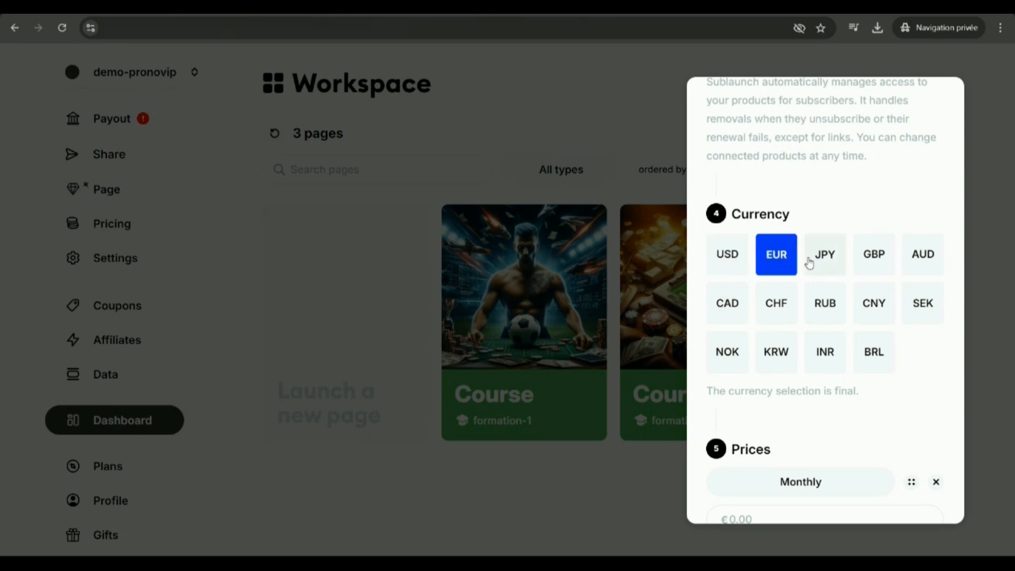
scroll(824, 285, down, 3)
scroll(843, 245, down, 1)
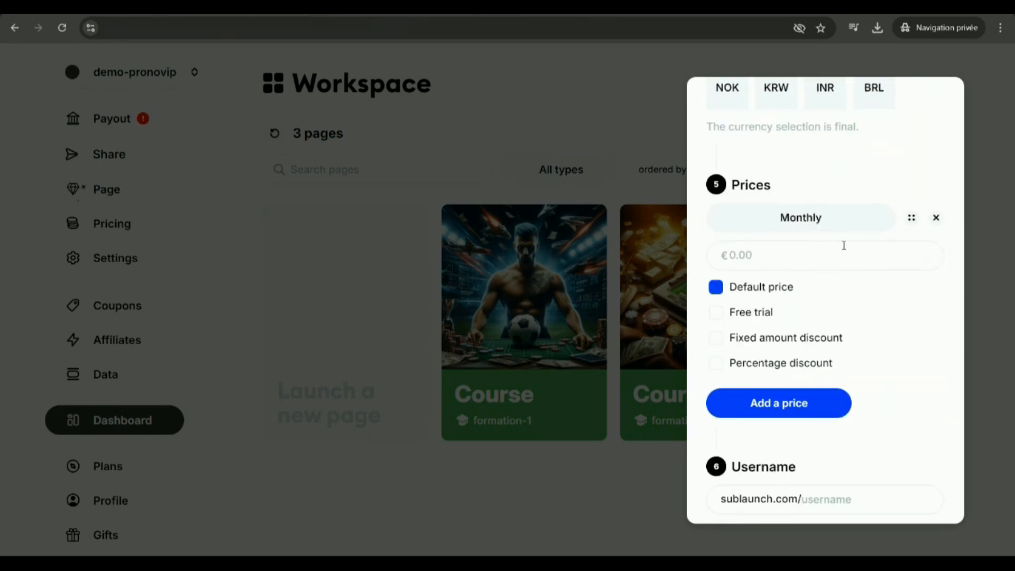
click(754, 254)
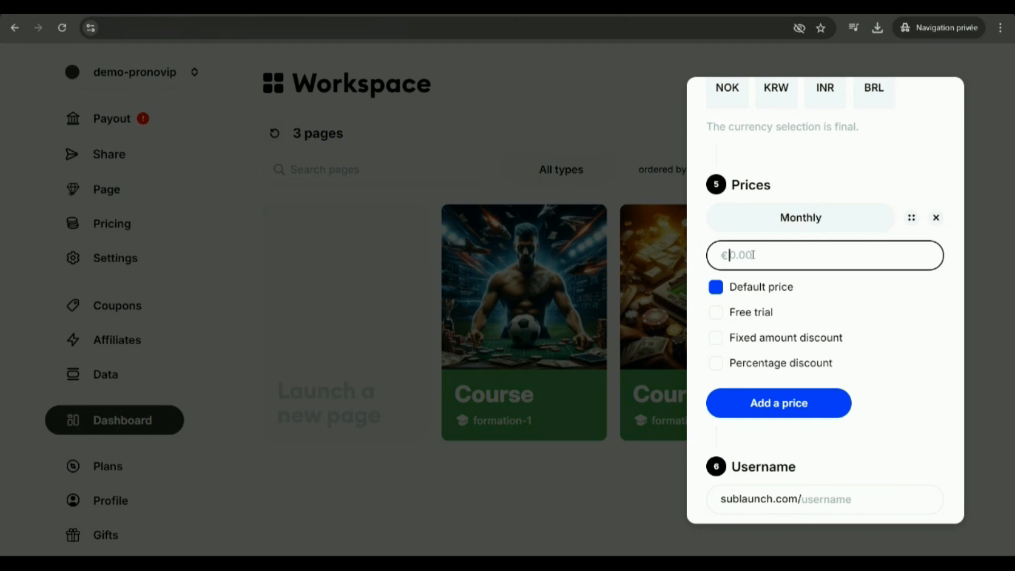
text(59)
Enable a free trial of 7 days on the monthly price.
click(720, 313)
click(722, 313)
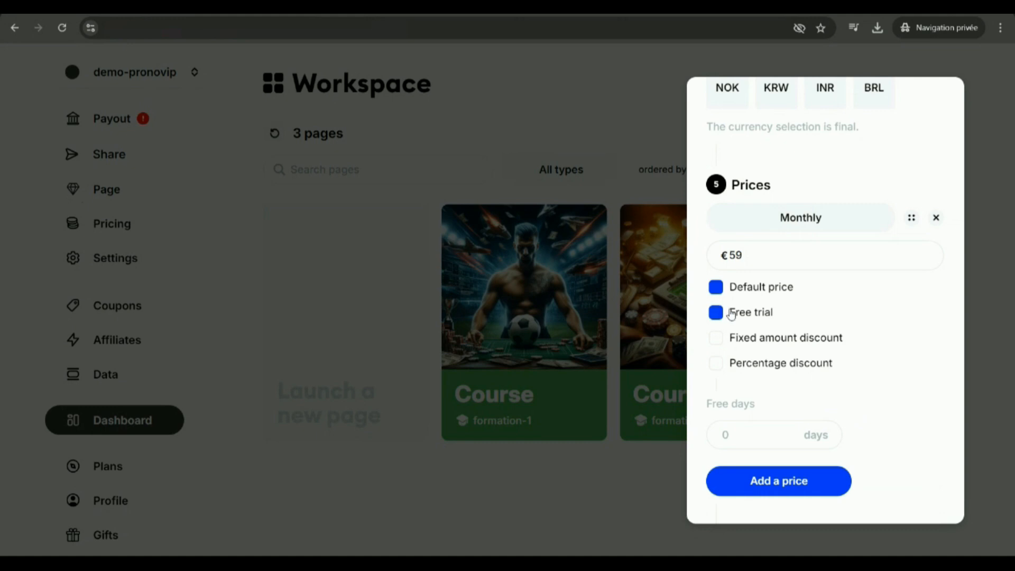
click(749, 433)
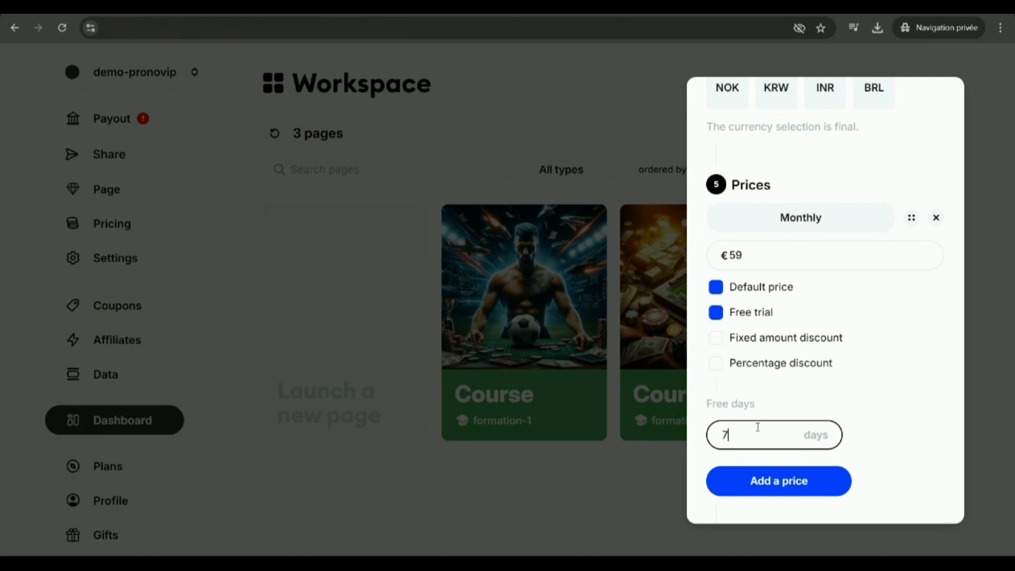
scroll(834, 369, down, 2)
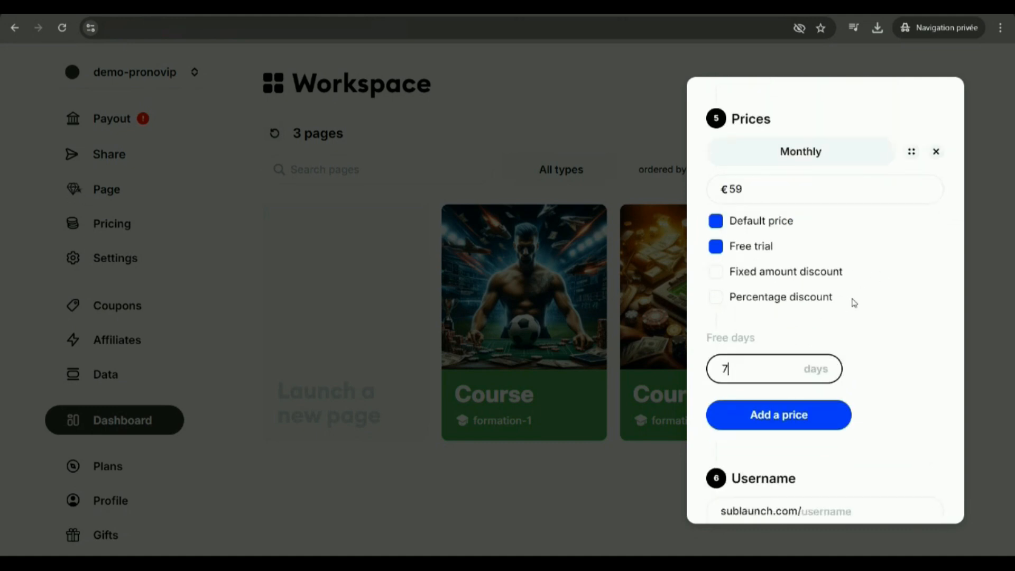
right_click(893, 287)
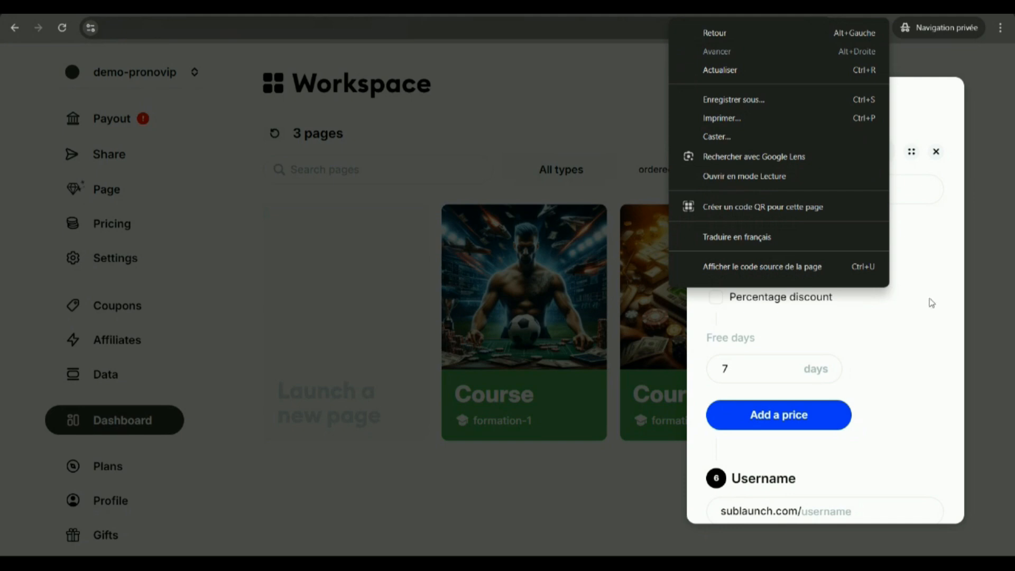
click(926, 372)
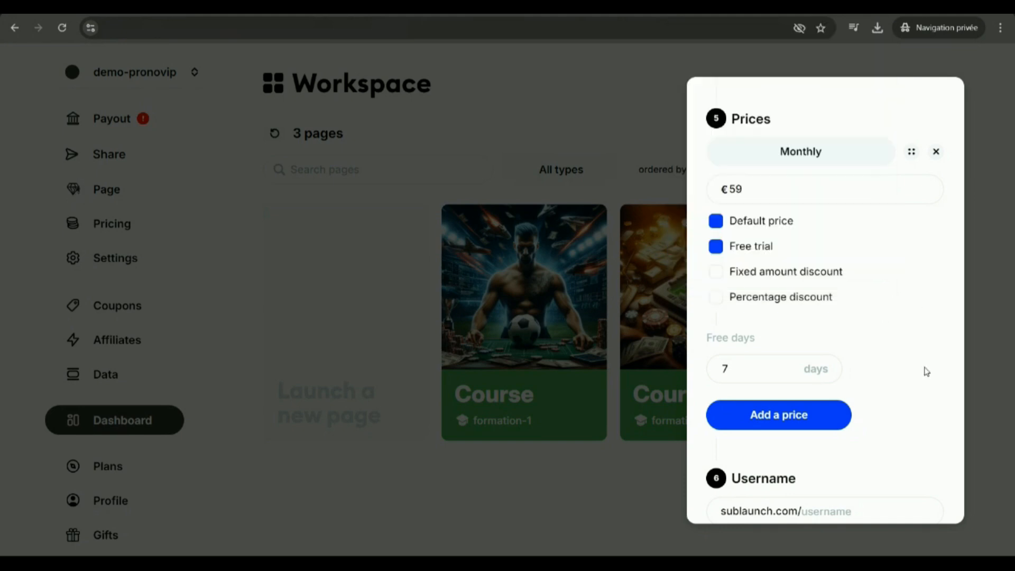
scroll(774, 286, down, 3)
scroll(750, 238, up, 1)
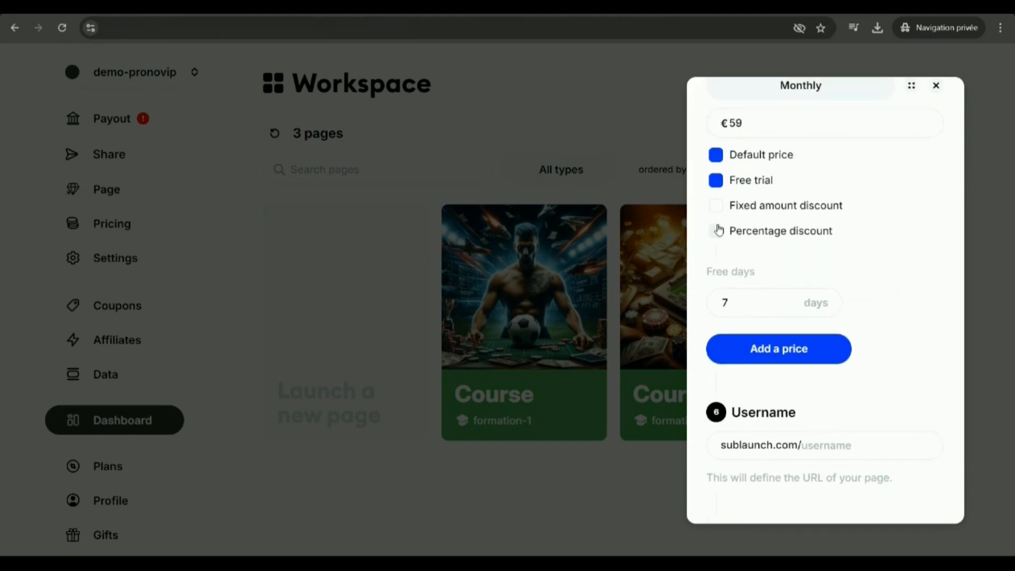
Try a percentage discount and a fixed amount discount on the monthly price, and clear the discount options.
click(719, 229)
scroll(727, 264, down, 1)
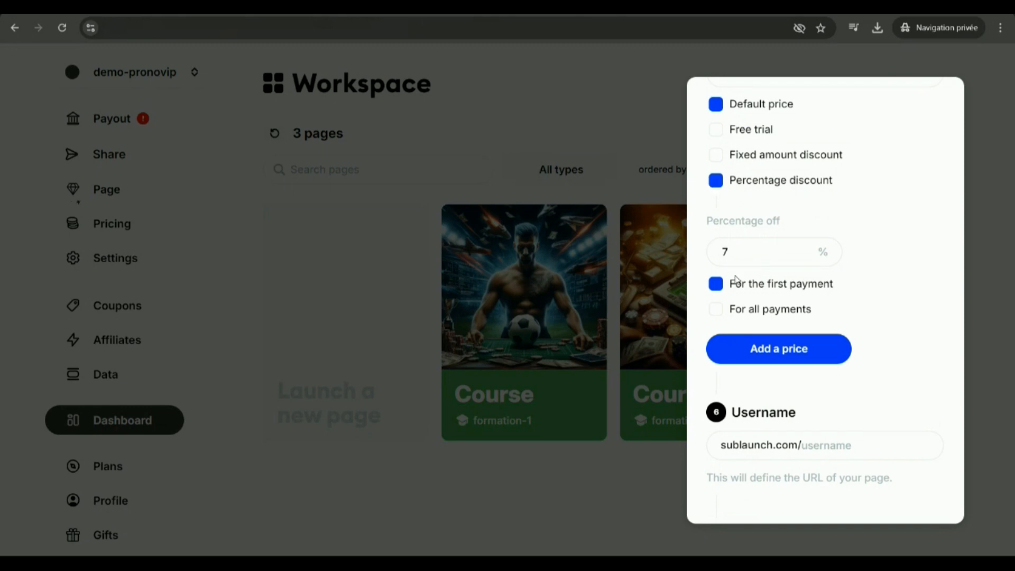
click(716, 180)
click(716, 284)
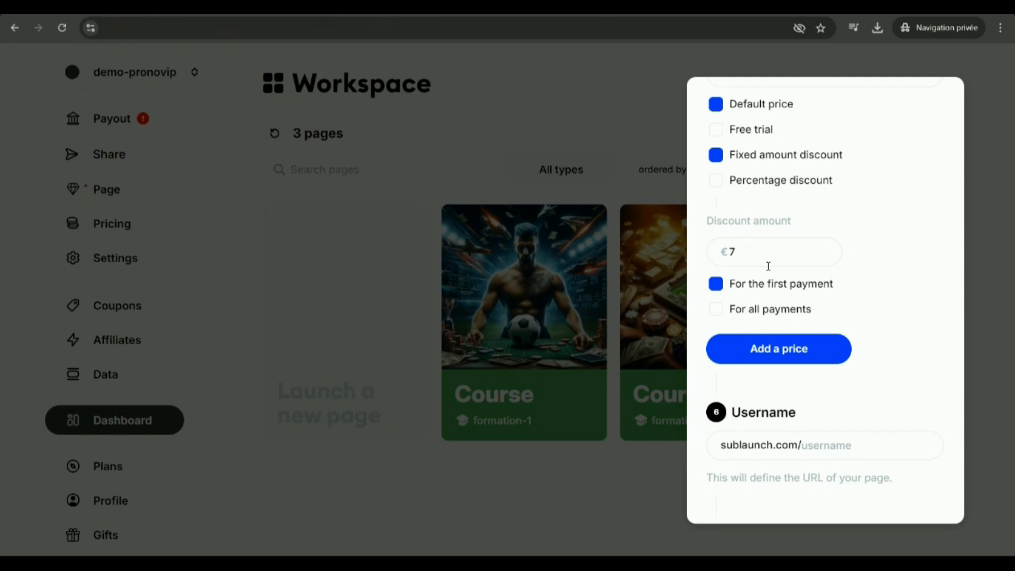
click(715, 165)
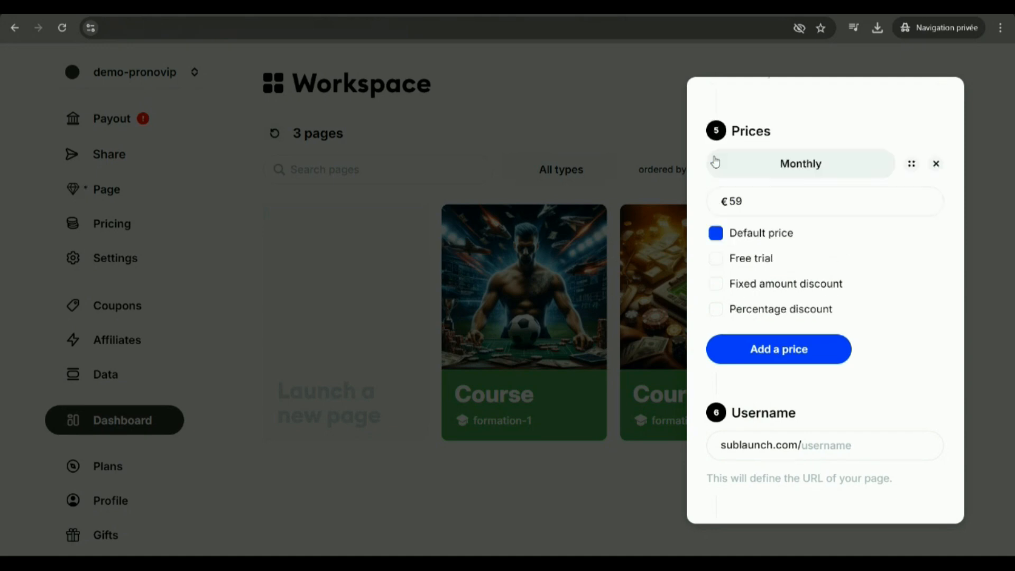
Add a second price with billing every 6 months.
scroll(867, 290, down, 3)
click(763, 218)
scroll(847, 317, up, 3)
scroll(760, 316, down, 3)
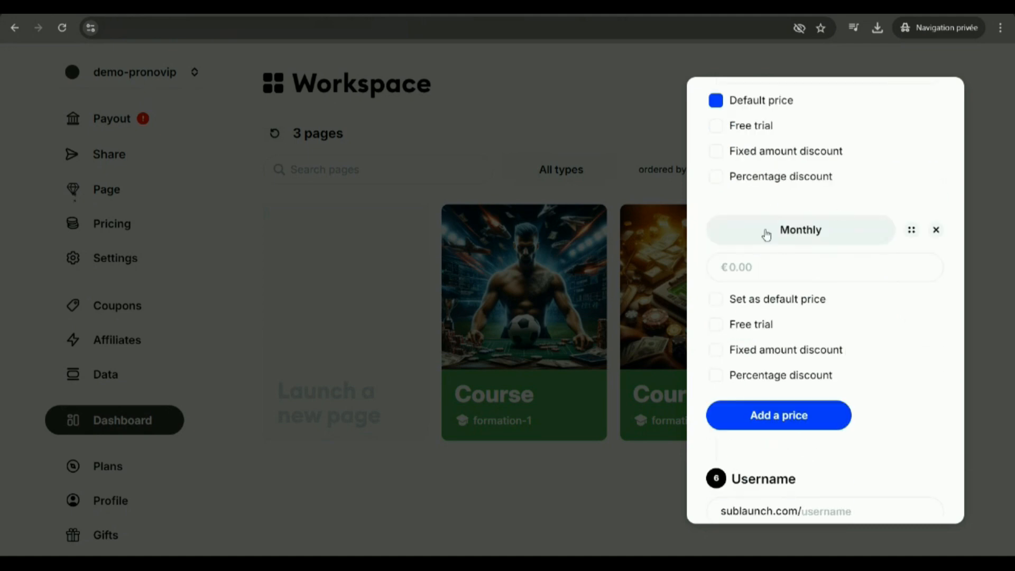
click(781, 229)
scroll(827, 304, down, 1)
scroll(827, 303, down, 1)
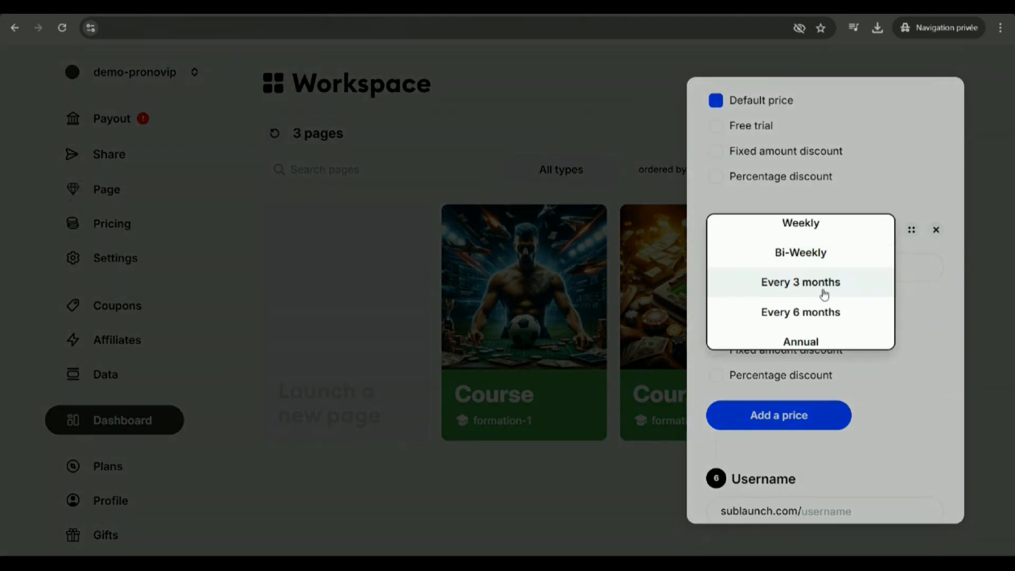
click(846, 311)
Set the 6-month price to €199.
click(759, 268)
scroll(844, 320, up, 1)
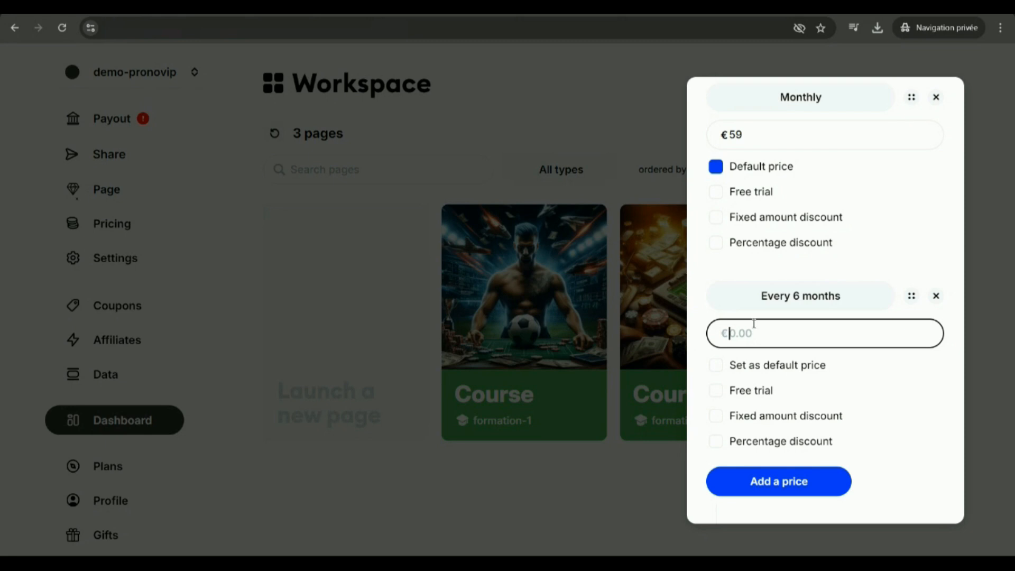
text(20)
key(BackSpace)
key(BackSpace)
text(1)
click(702, 308)
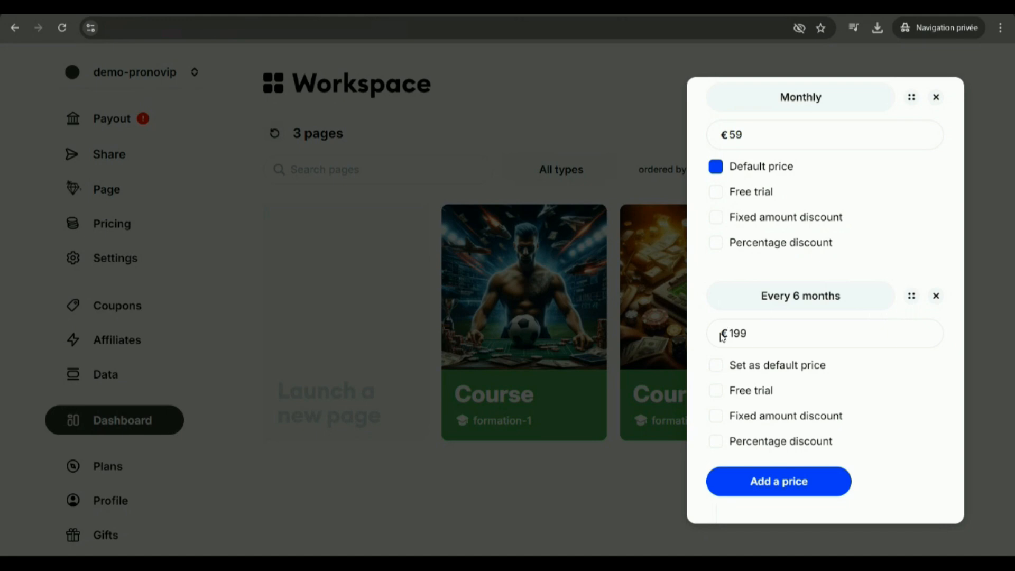
Replace the amount of the 6-month price with €300.
scroll(813, 381, down, 2)
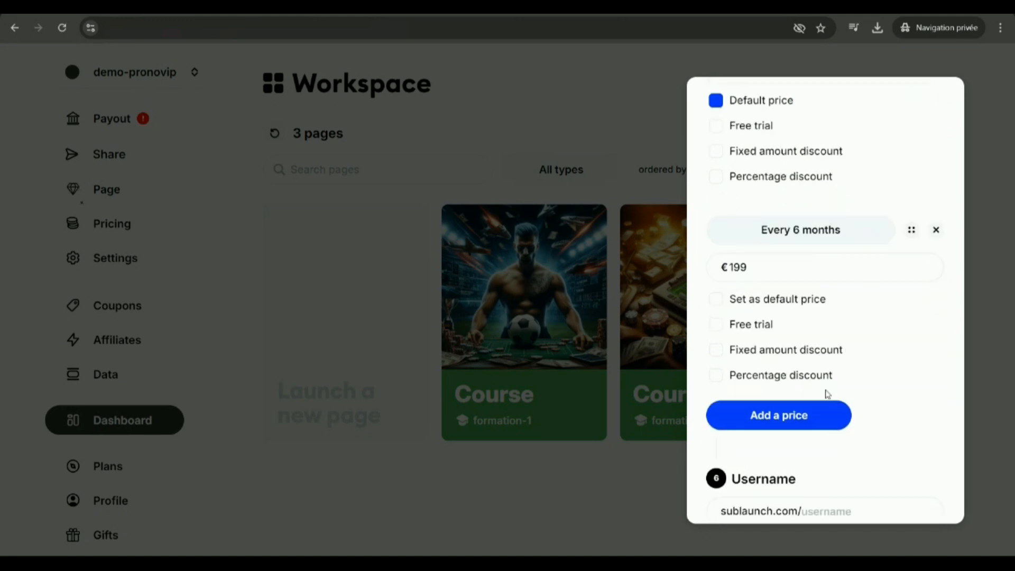
click(717, 268)
double_click(717, 269)
text(300)
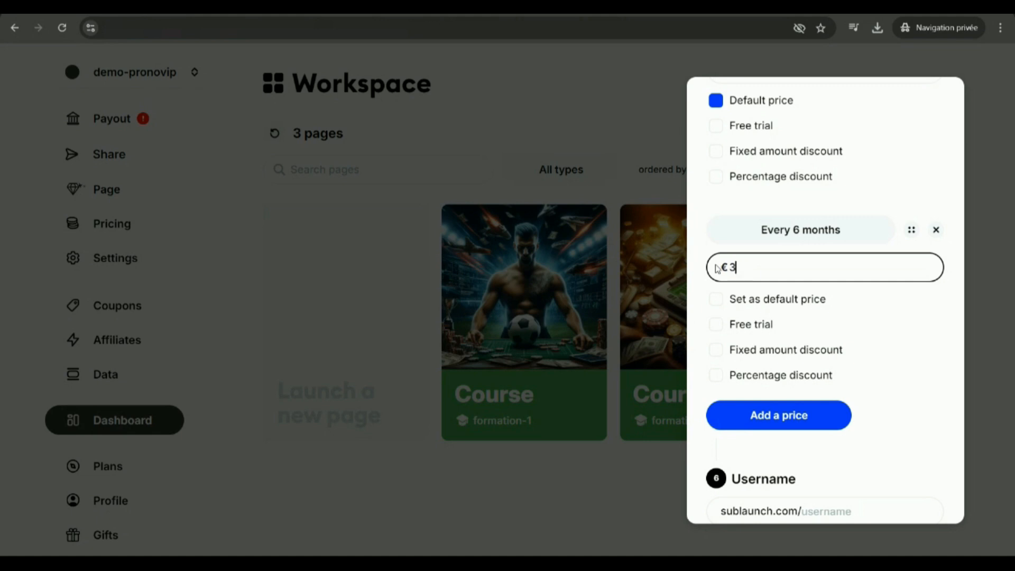
Set the 6-month price to €360 with a €161 fixed amount discount for the first payment.
key(BackSpace)
key(BackSpace)
click(745, 353)
click(768, 320)
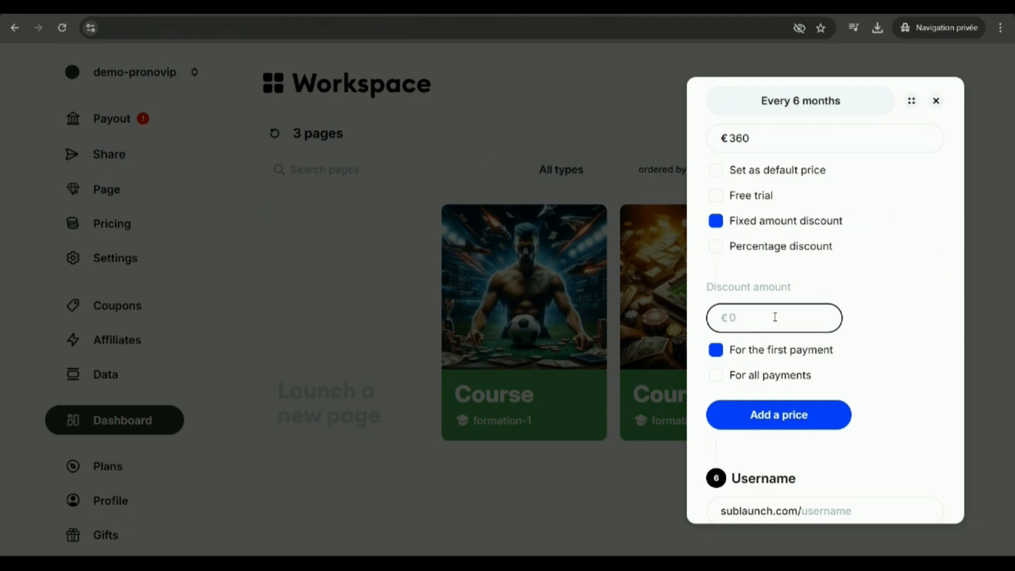
click(889, 306)
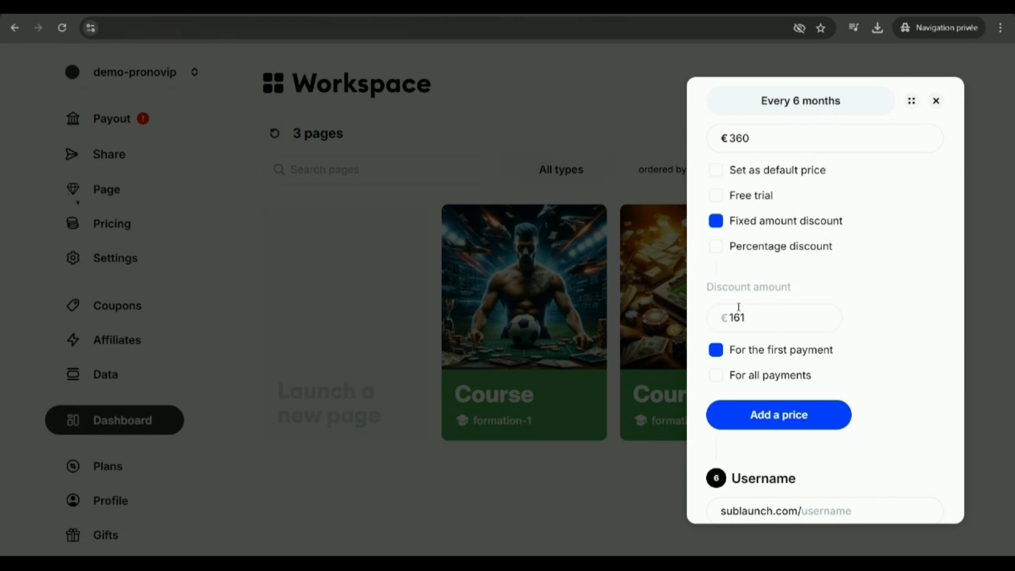
Add a third price and set its amount to €499.
scroll(789, 333, down, 3)
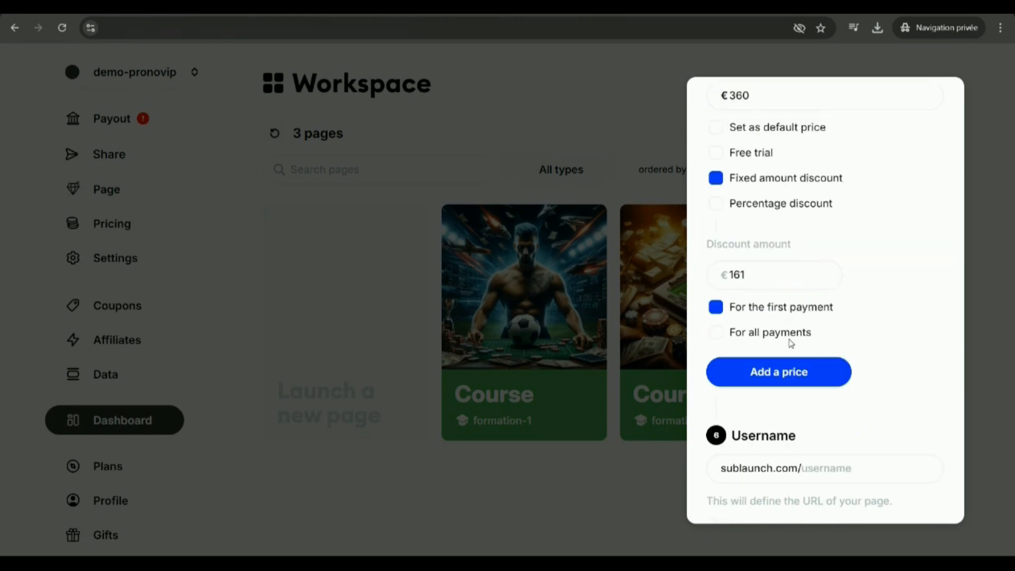
click(780, 281)
scroll(806, 312, up, 1)
click(743, 217)
scroll(847, 310, up, 3)
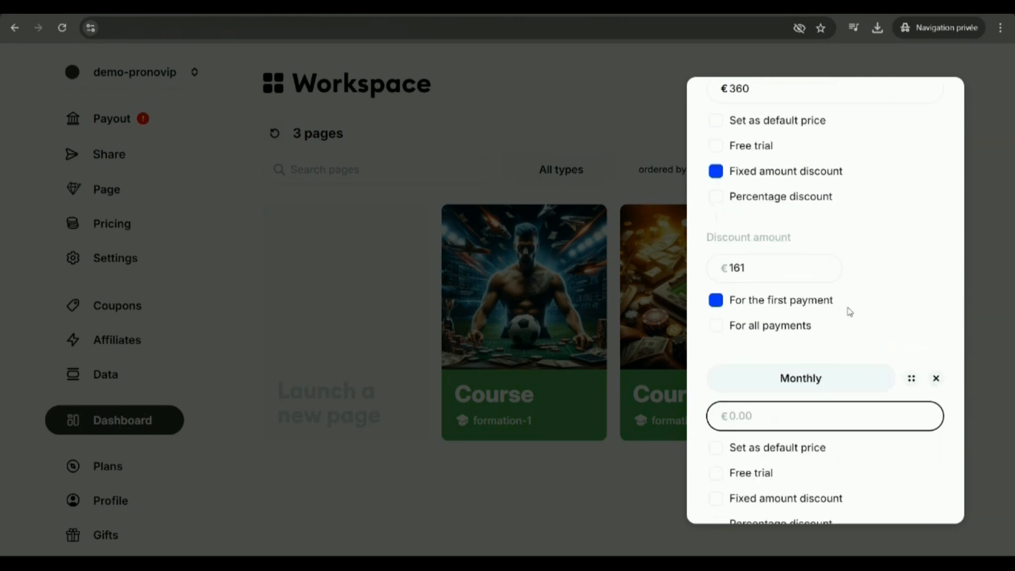
scroll(849, 312, down, 2)
text(500)
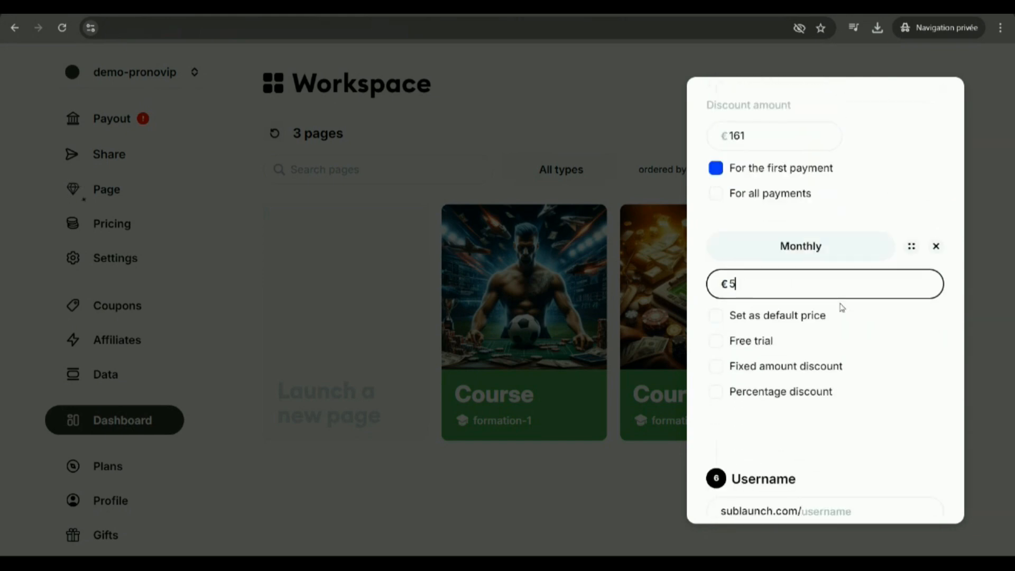
key(BackSpace)
key(BackSpace)
key(BackSpace)
text(499)
Change the billing period of the €499 price to Lifetime.
click(814, 252)
scroll(811, 316, down, 3)
click(818, 348)
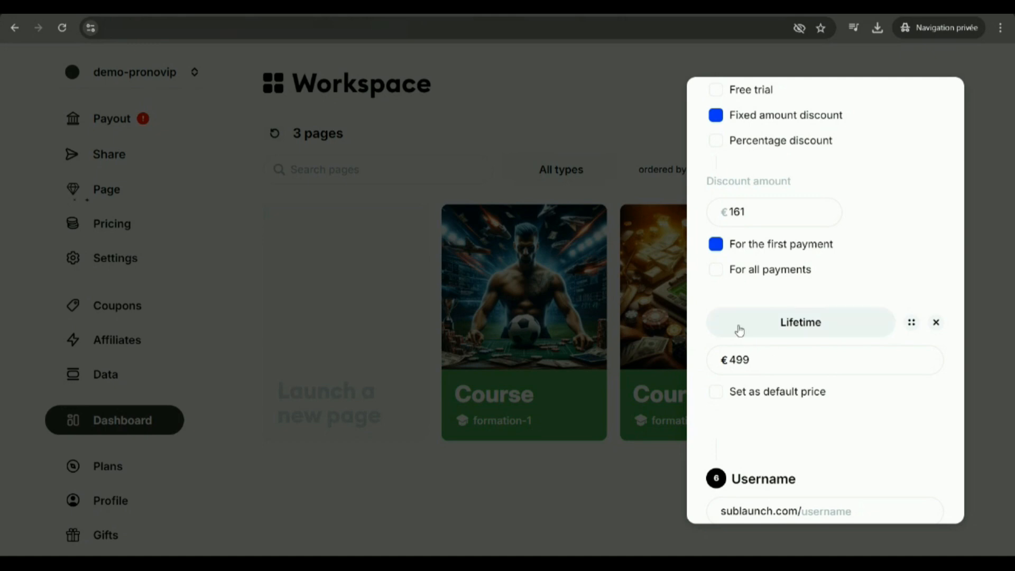
Set the page's username to toto123 and check that it is available.
scroll(766, 368, down, 1)
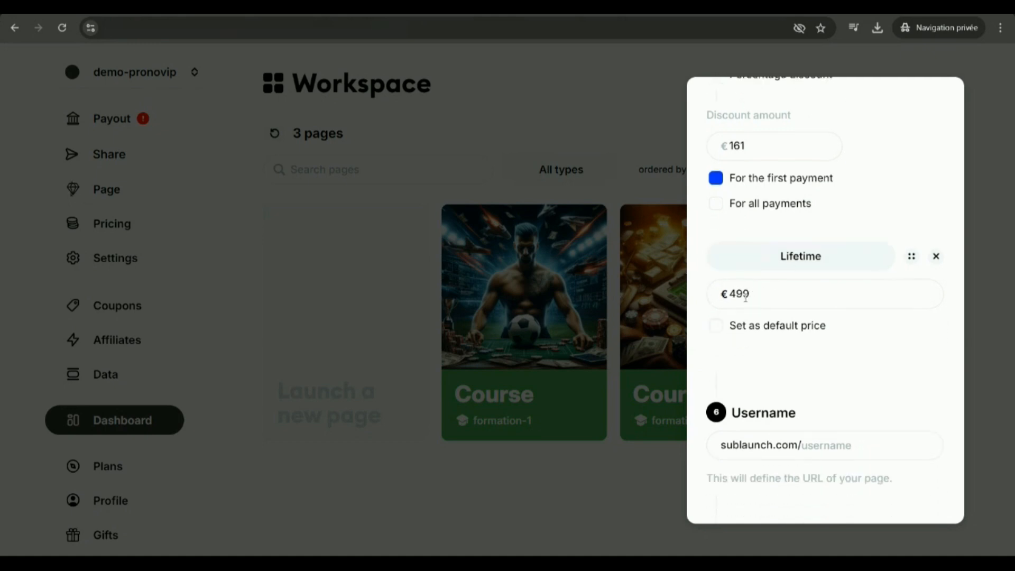
scroll(846, 349, down, 2)
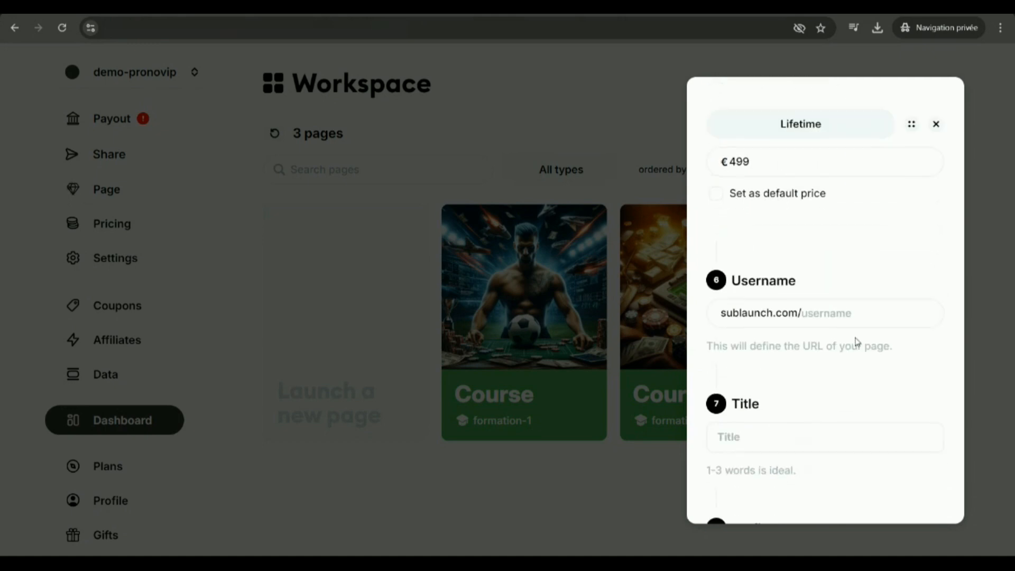
click(832, 312)
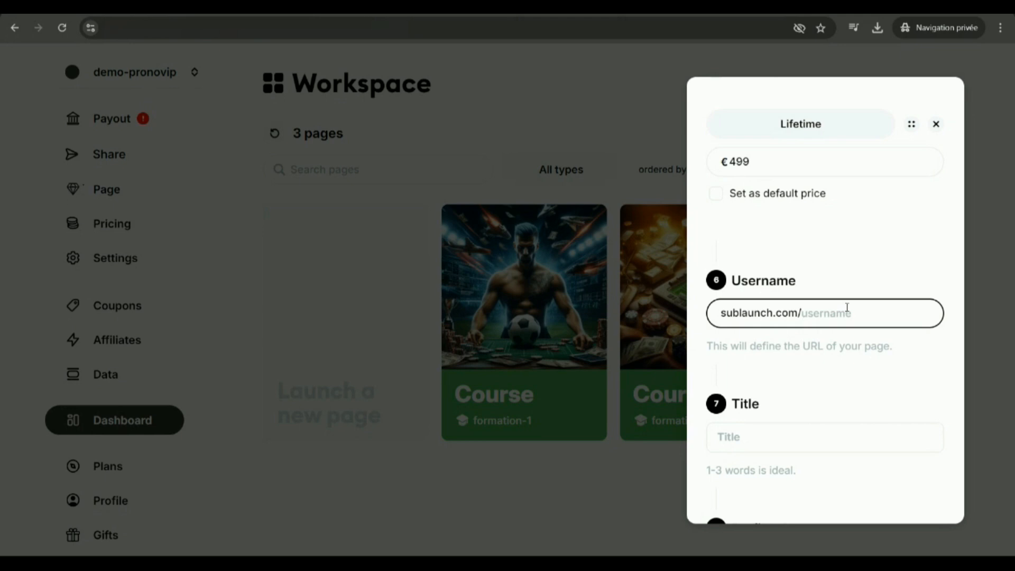
text(to)
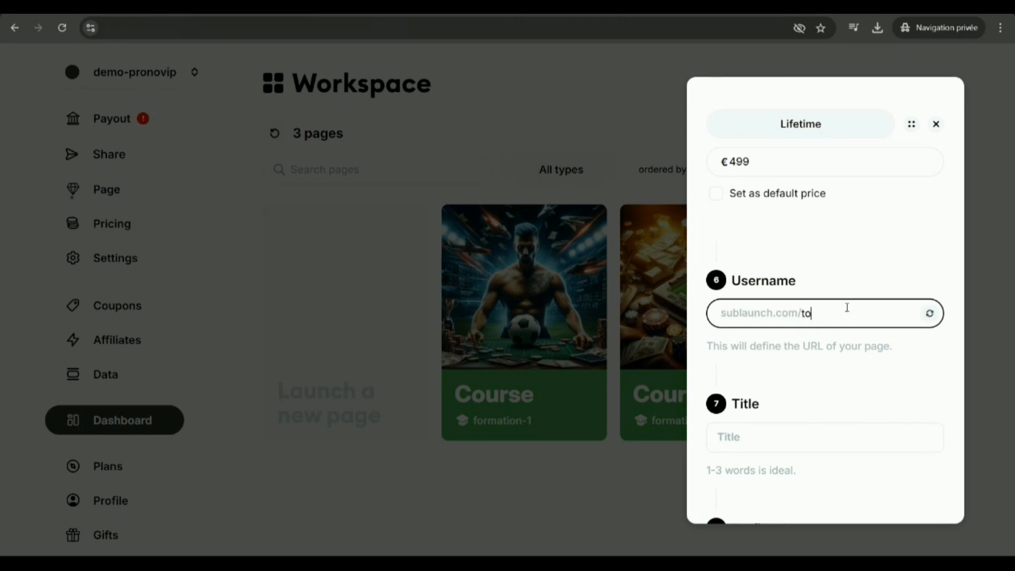
text(to123)
click(929, 314)
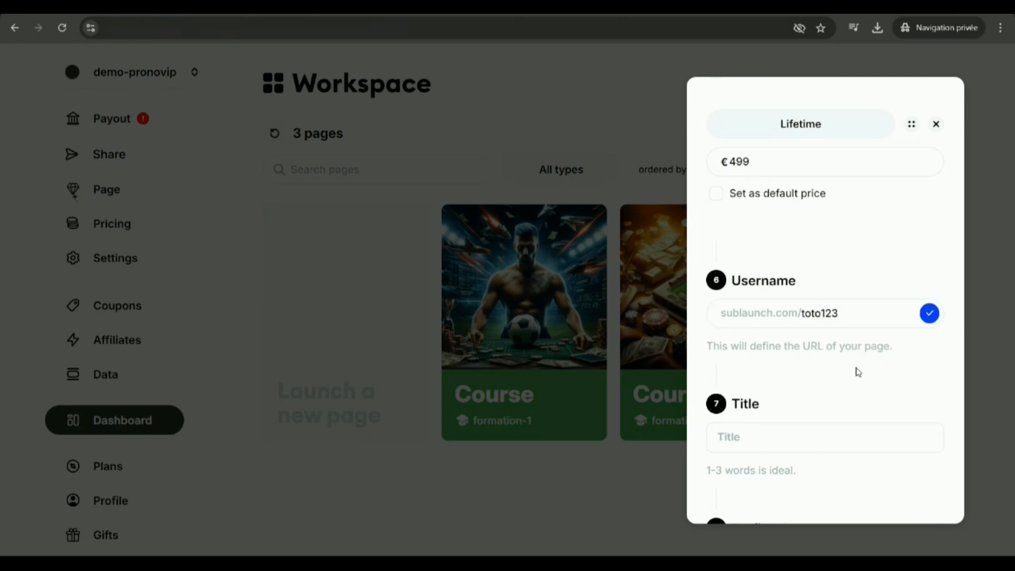
Enter "Prono Toto" as the page title.
scroll(825, 339, down, 3)
click(758, 304)
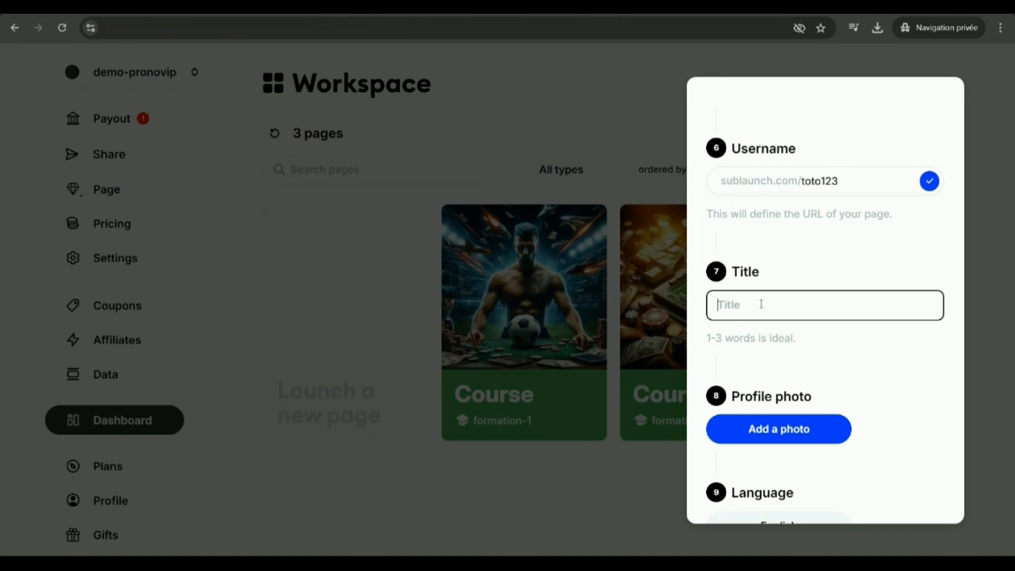
text(F)
key(BackSpace)
text(Prono Toto)
click(851, 276)
Upload the file "logo demo.jpeg" as the page's profile photo.
scroll(846, 302, down, 2)
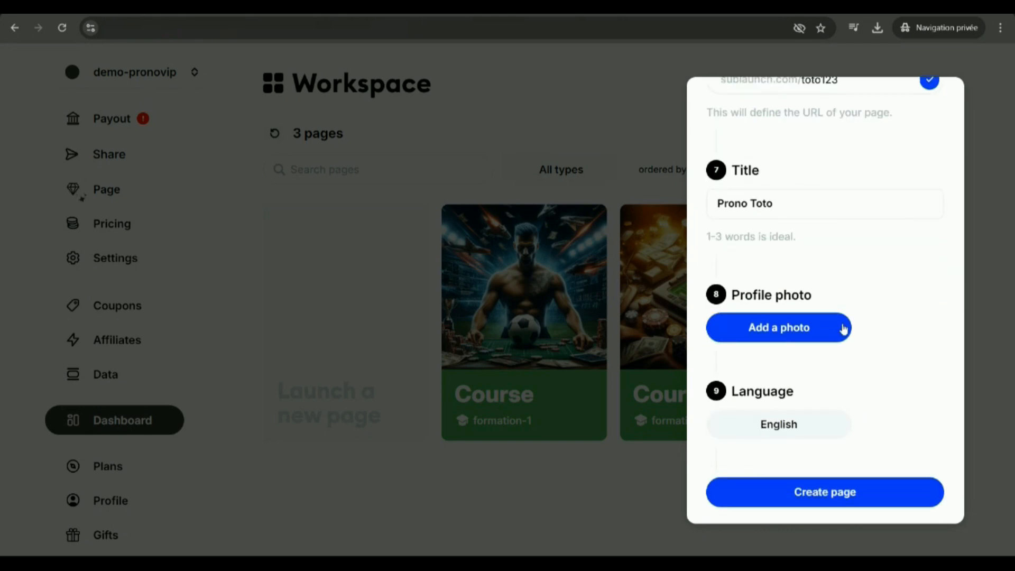
click(791, 327)
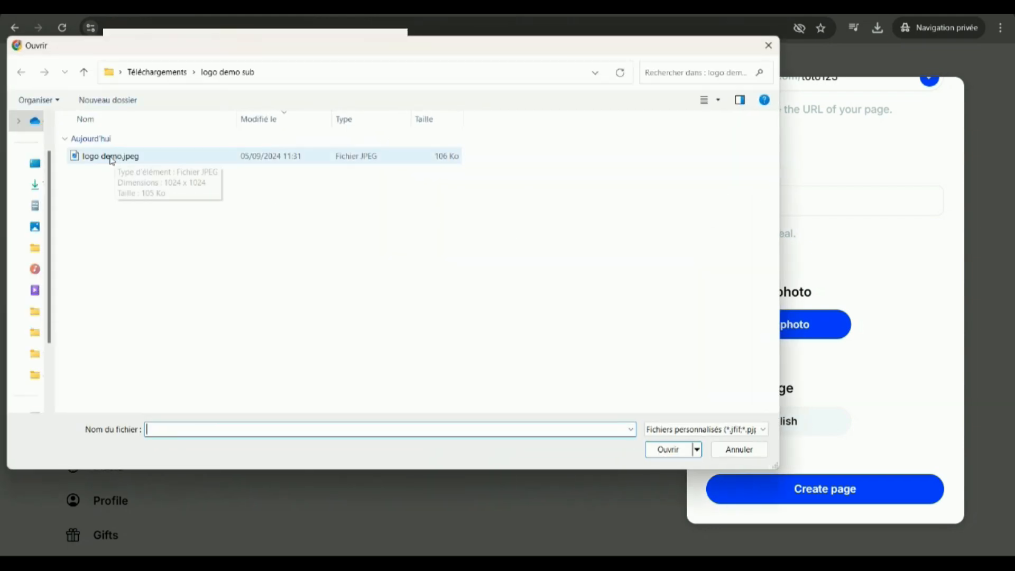
double_click(114, 156)
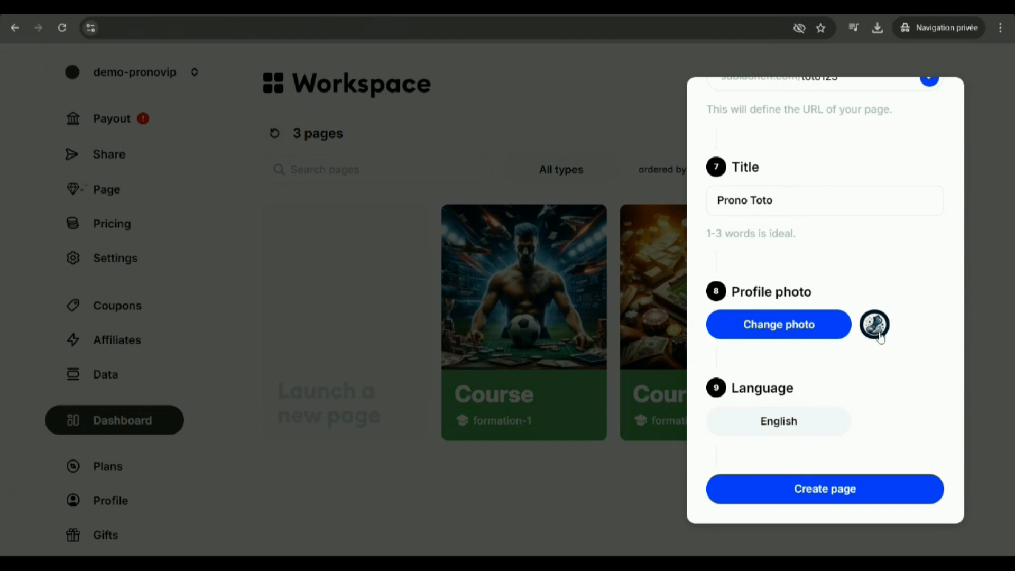
Set the page language to French and create the page.
click(789, 423)
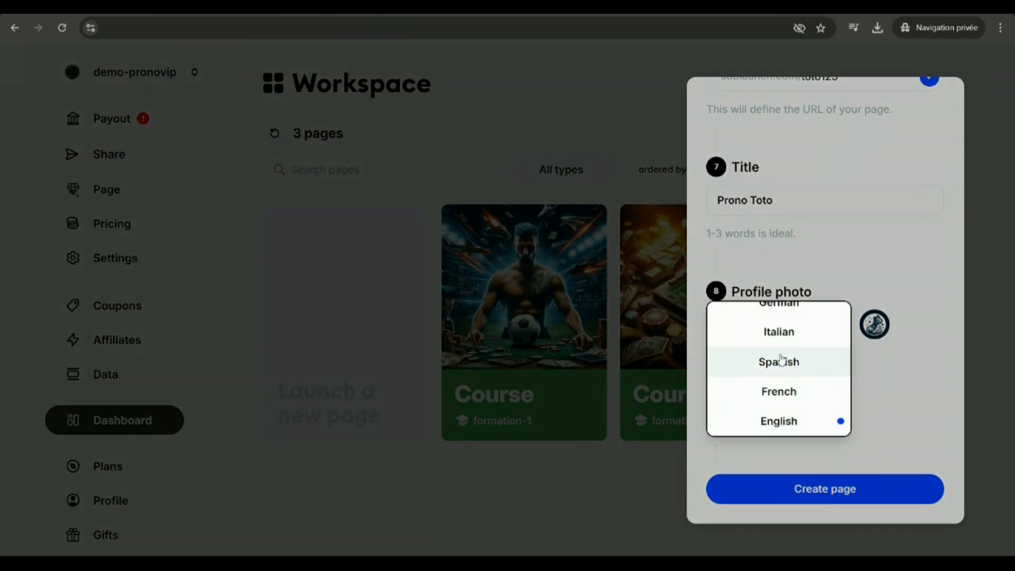
click(790, 394)
click(824, 489)
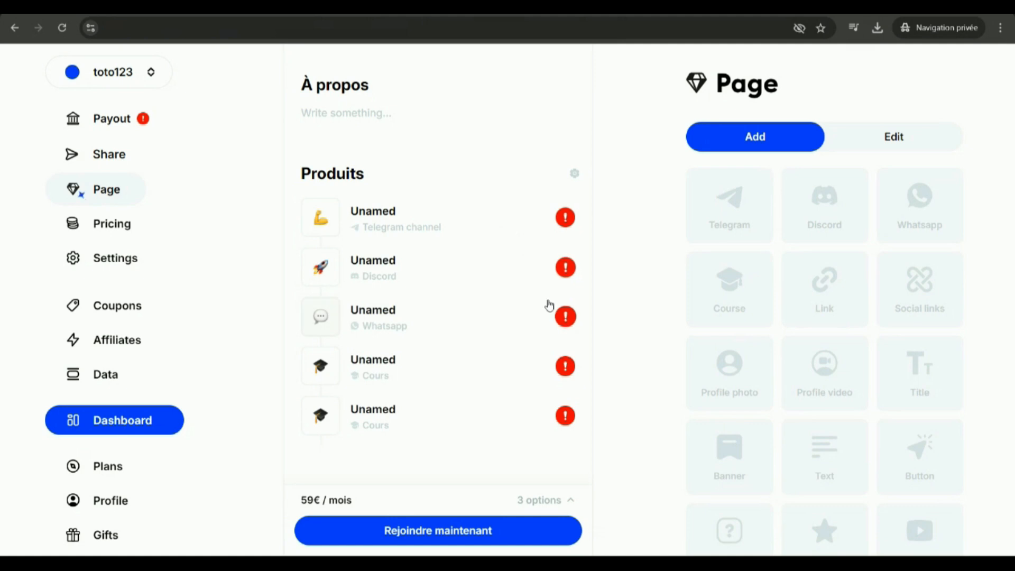
Try the sample slogan "gjkholjljoijoil" under the Prono Toto title.
scroll(546, 304, up, 6)
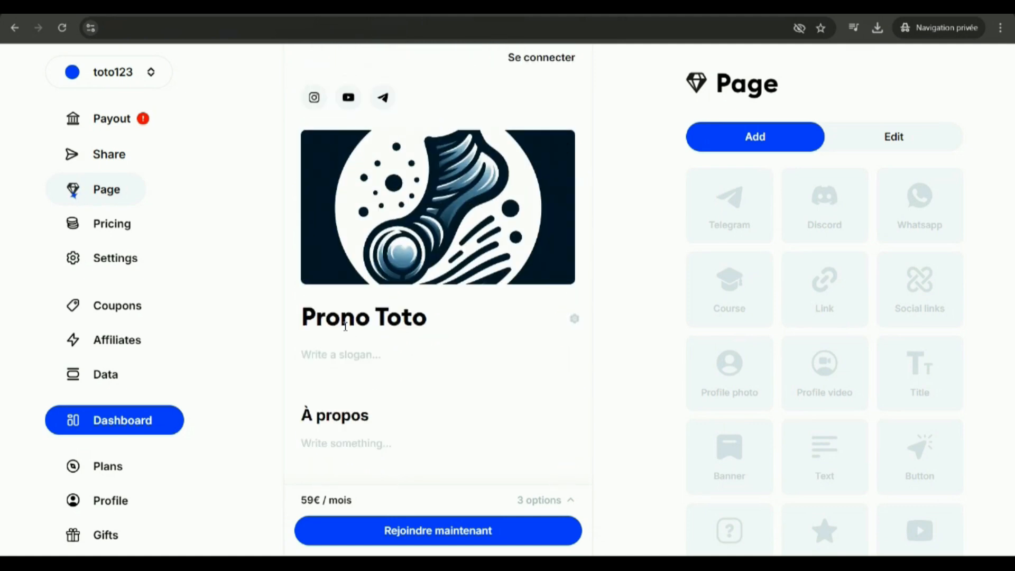
text(gjkholjljoijoil)
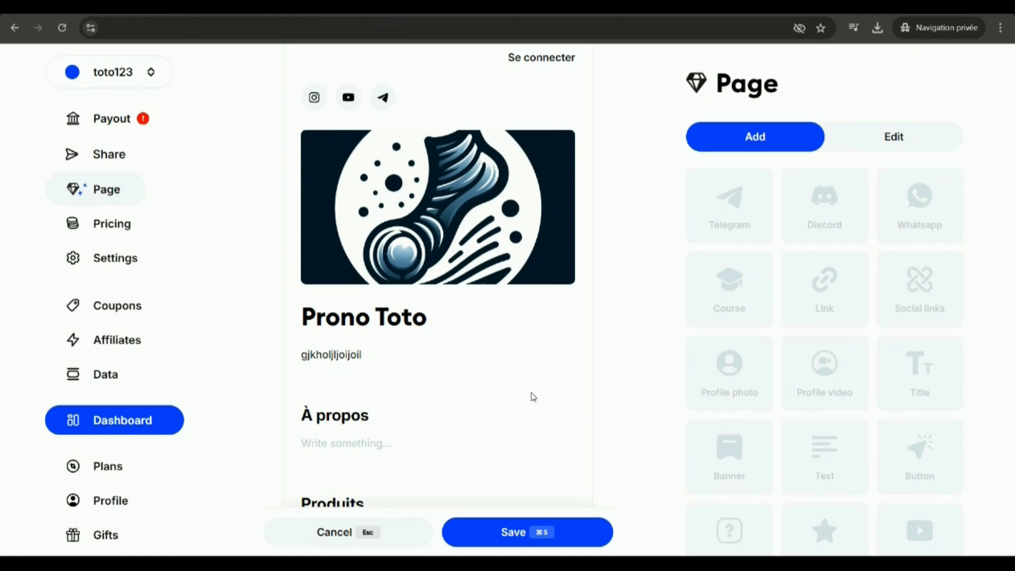
scroll(532, 396, down, 3)
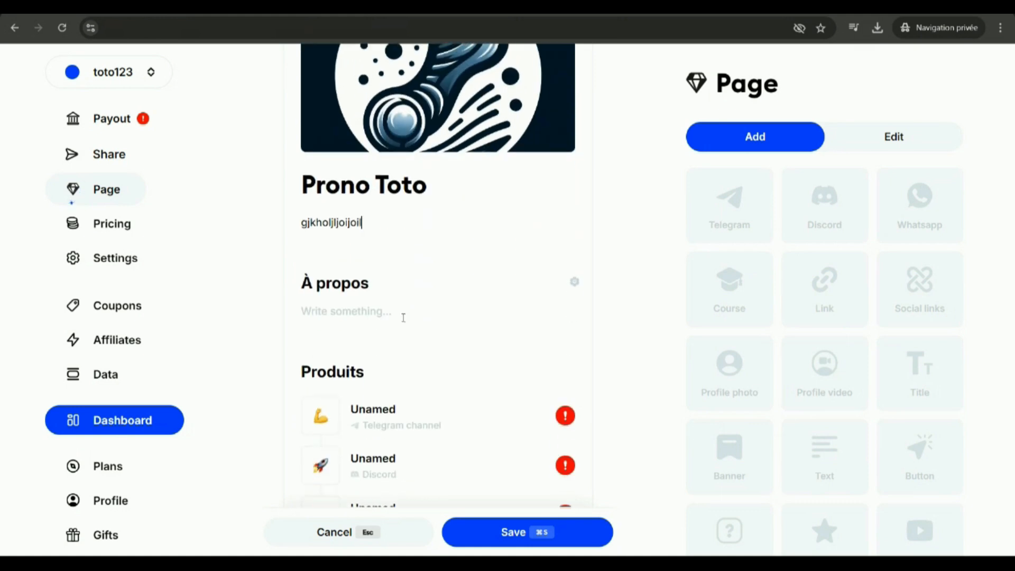
Discard the pending slogan change and delete the "À propos" text section from the page.
click(576, 282)
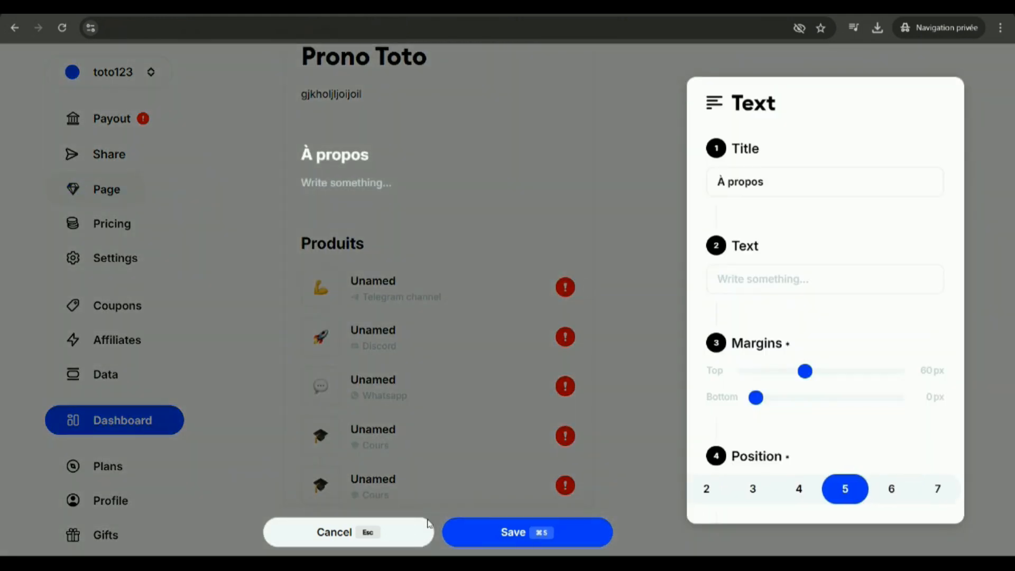
click(395, 524)
scroll(865, 399, down, 2)
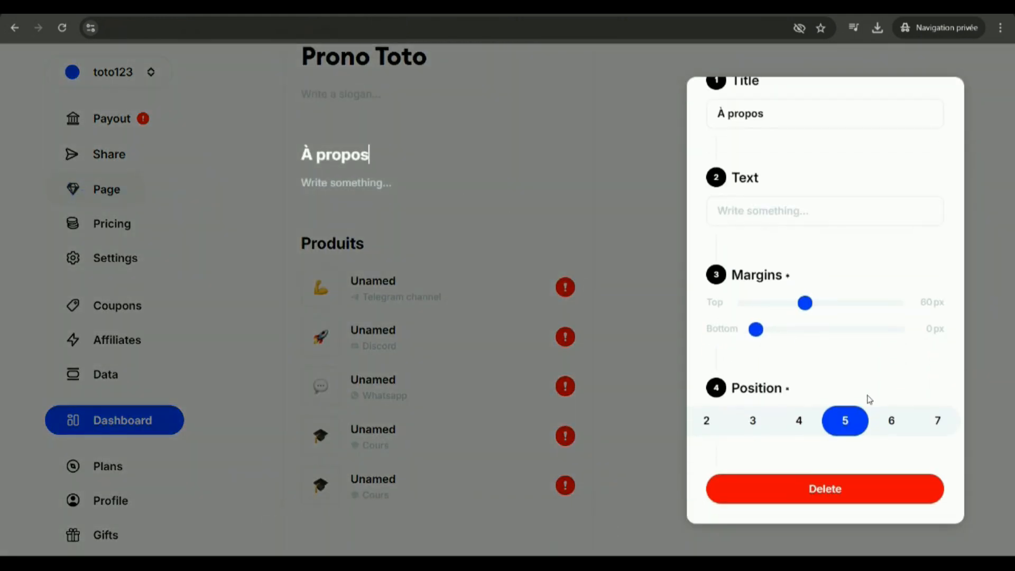
click(833, 489)
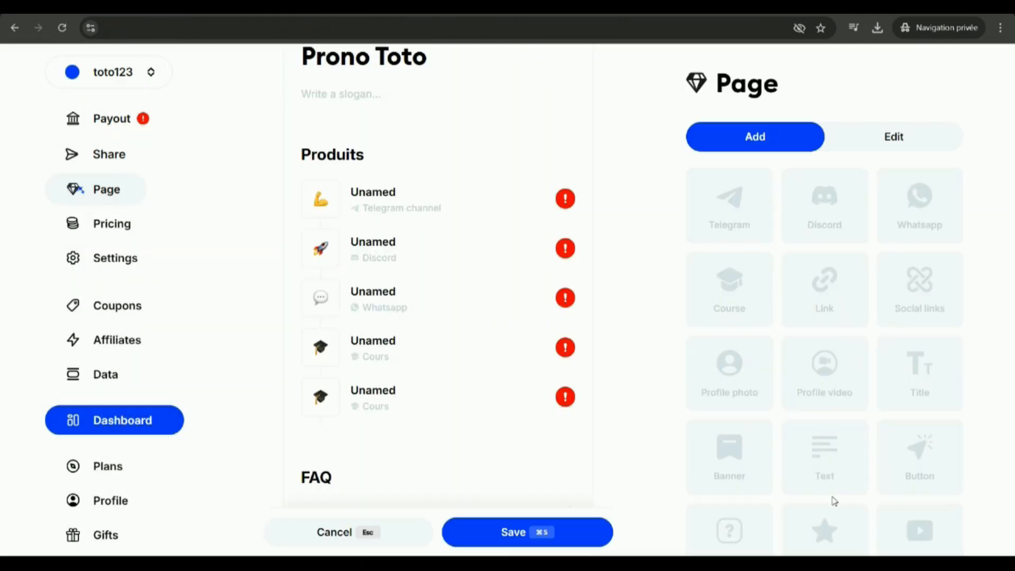
Examine the connection settings of the Telegram, Discord and Whatsapp products.
click(409, 202)
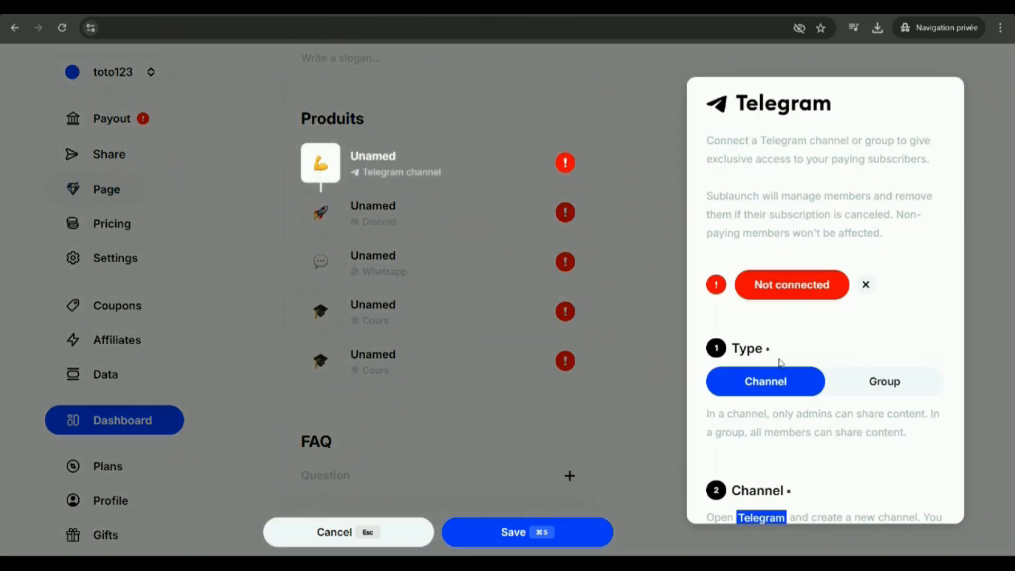
click(486, 149)
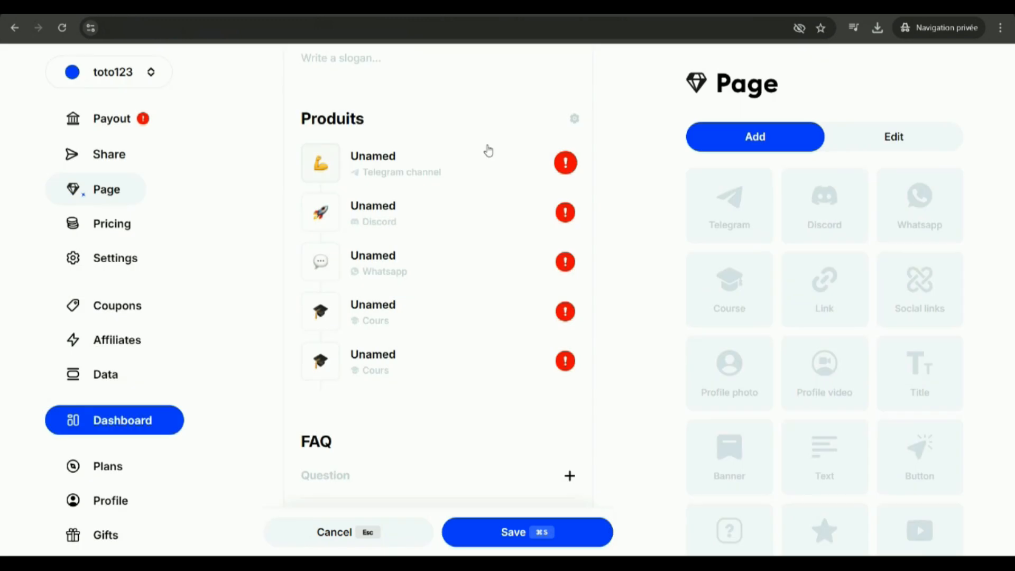
click(386, 219)
click(375, 204)
click(375, 205)
click(396, 200)
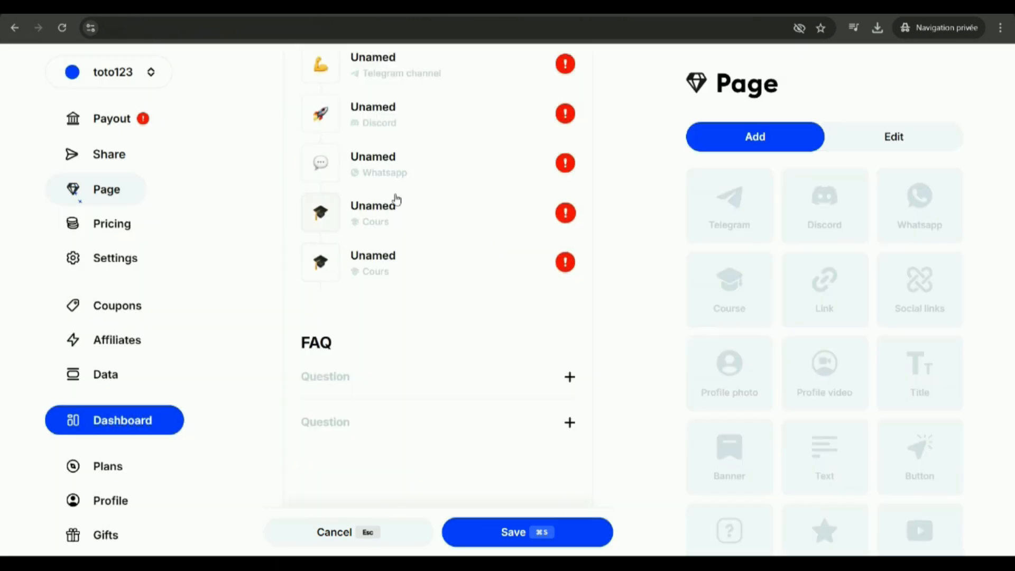
Connect the first course product to the formation-1 course.
click(375, 214)
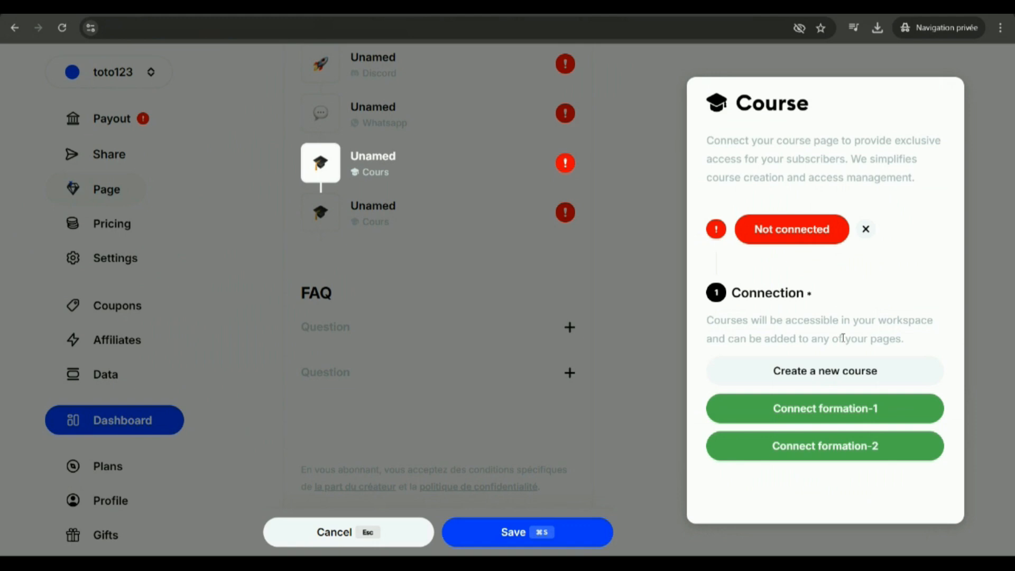
click(827, 410)
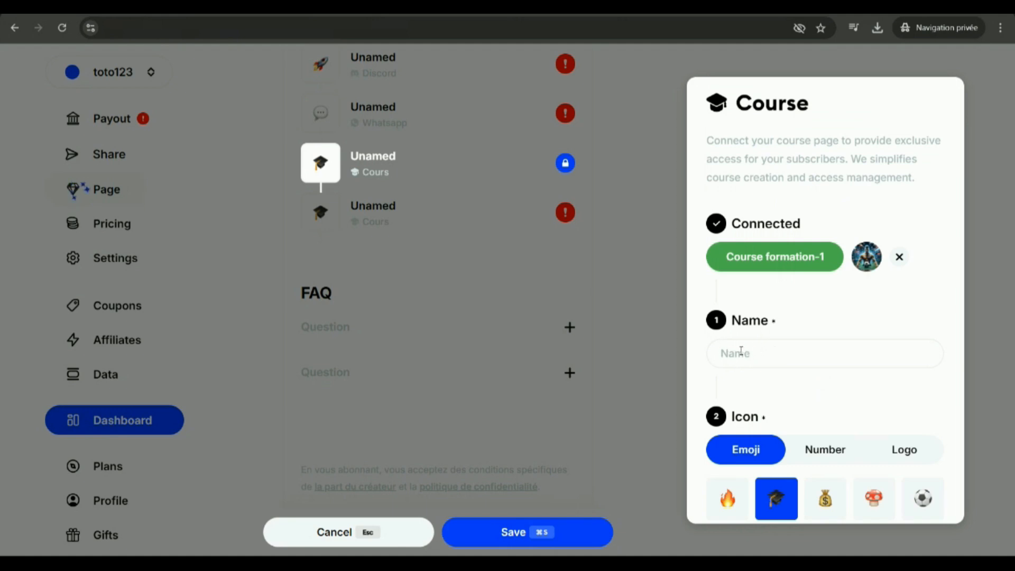
click(521, 264)
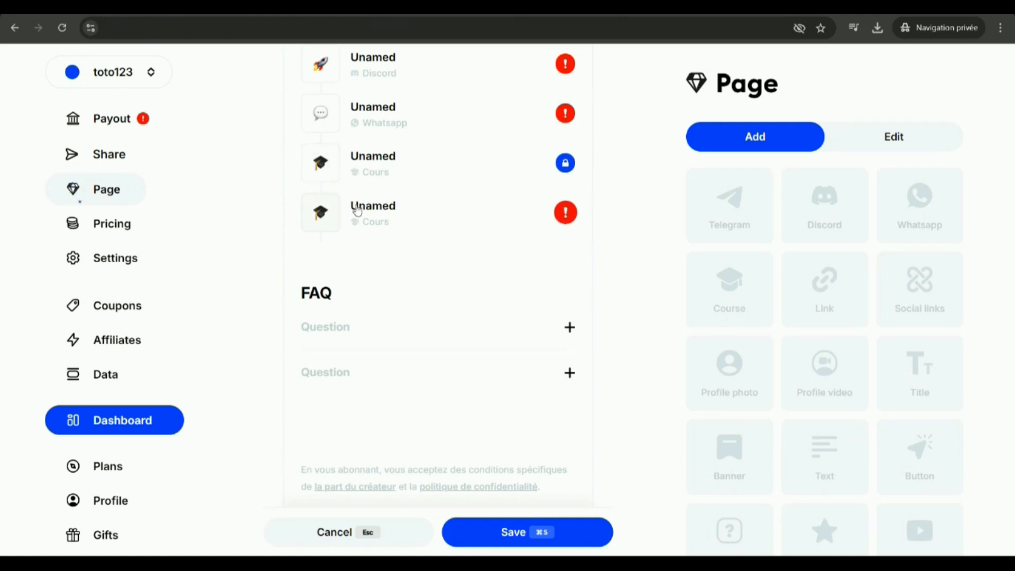
Connect the second course product to the formation-2 course and turn on sparkles for its icon.
click(415, 210)
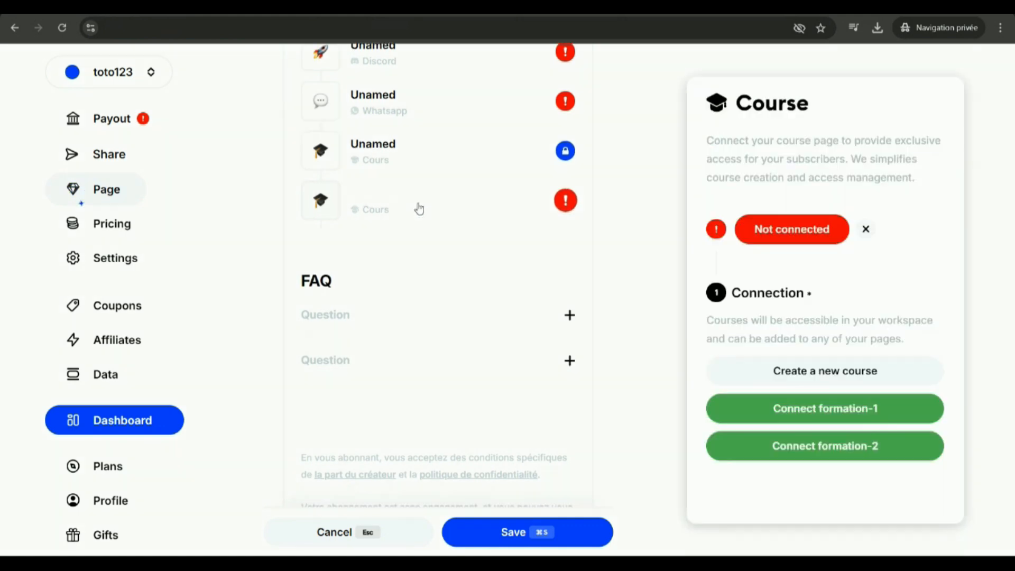
click(817, 452)
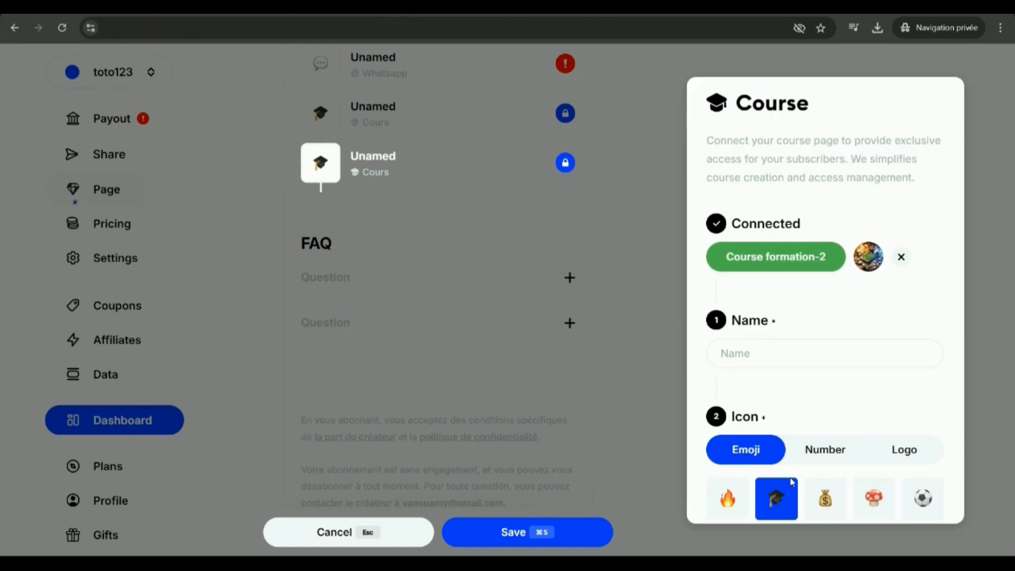
scroll(868, 394, down, 10)
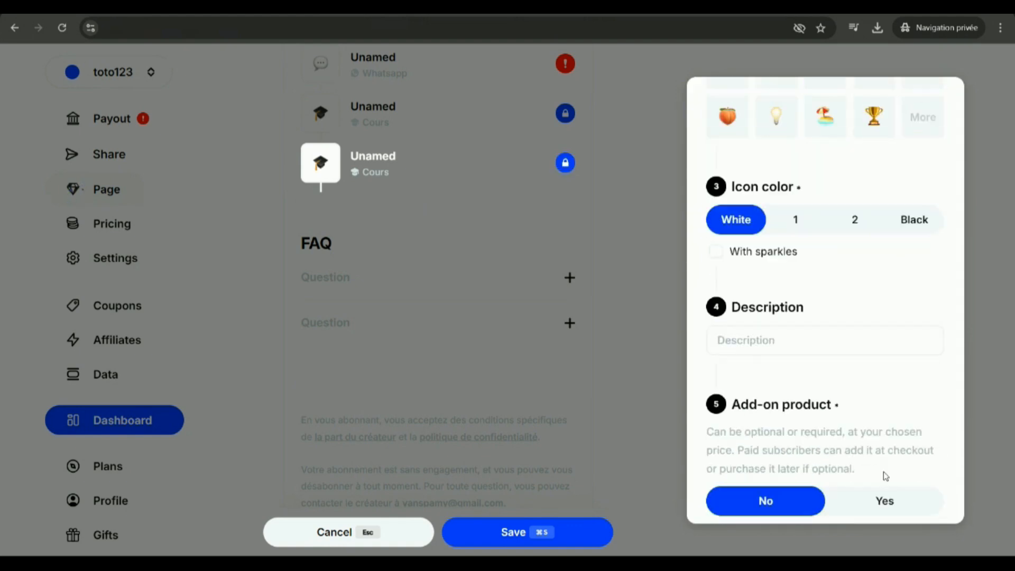
scroll(748, 333, down, 2)
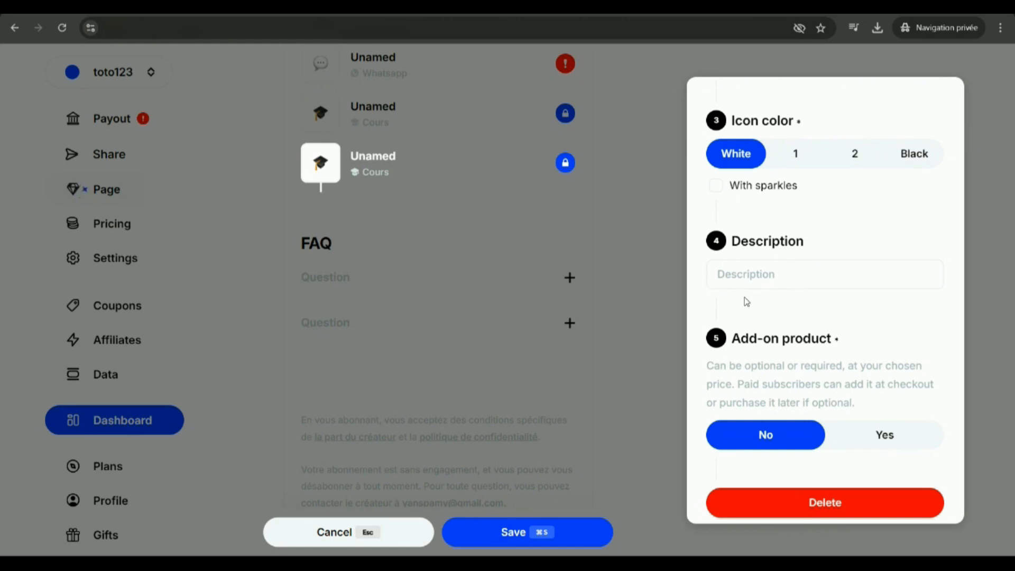
scroll(798, 356, up, 4)
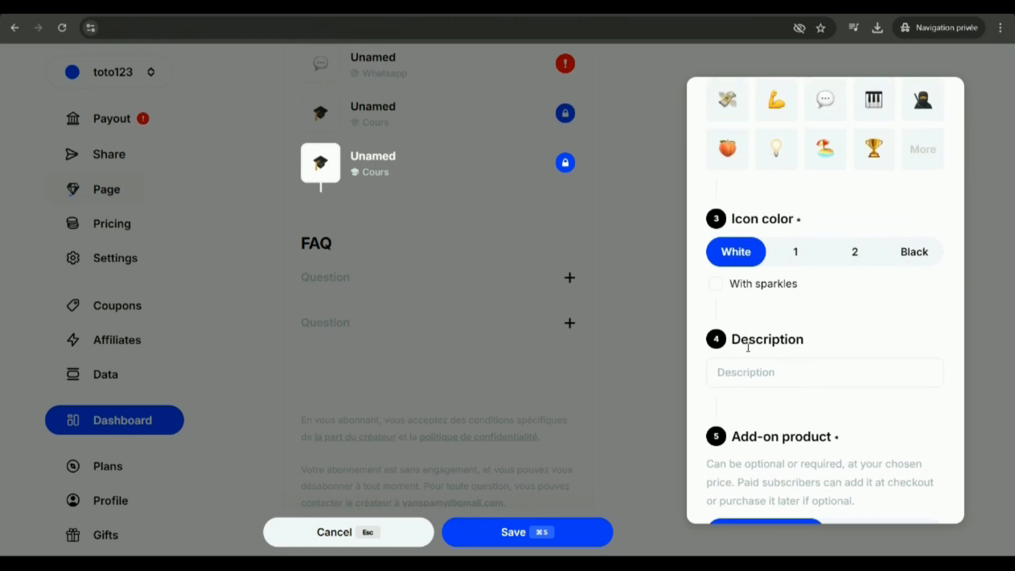
click(716, 318)
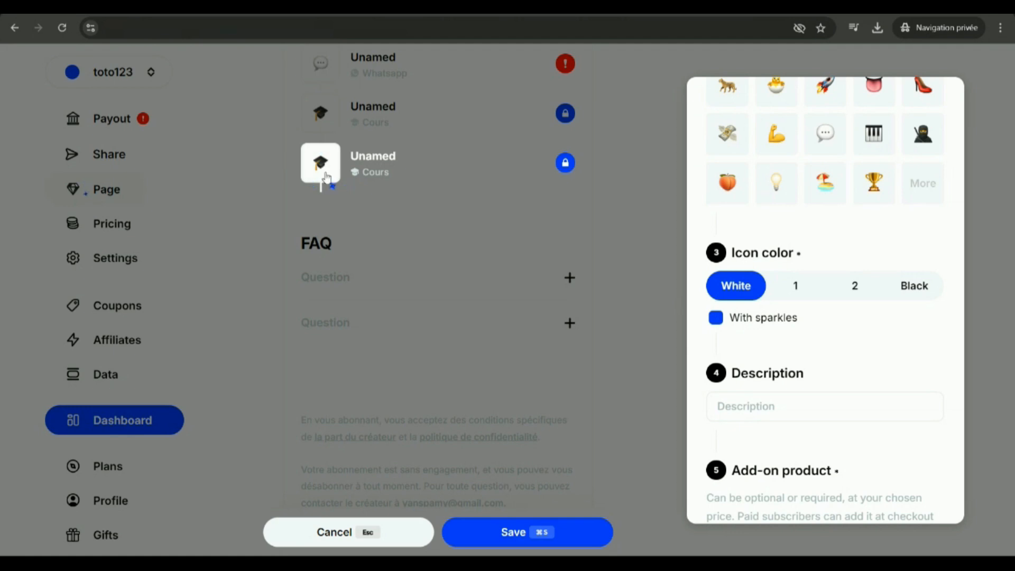
Examine the add-on product options of the second course product.
scroll(820, 358, down, 3)
scroll(845, 349, up, 4)
click(898, 338)
click(766, 338)
scroll(833, 385, down, 3)
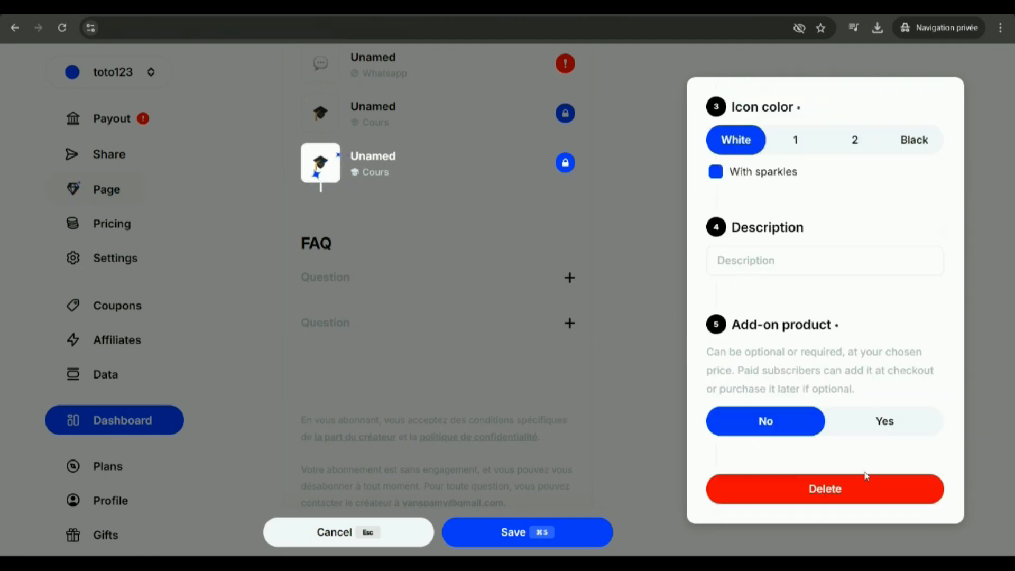
click(506, 206)
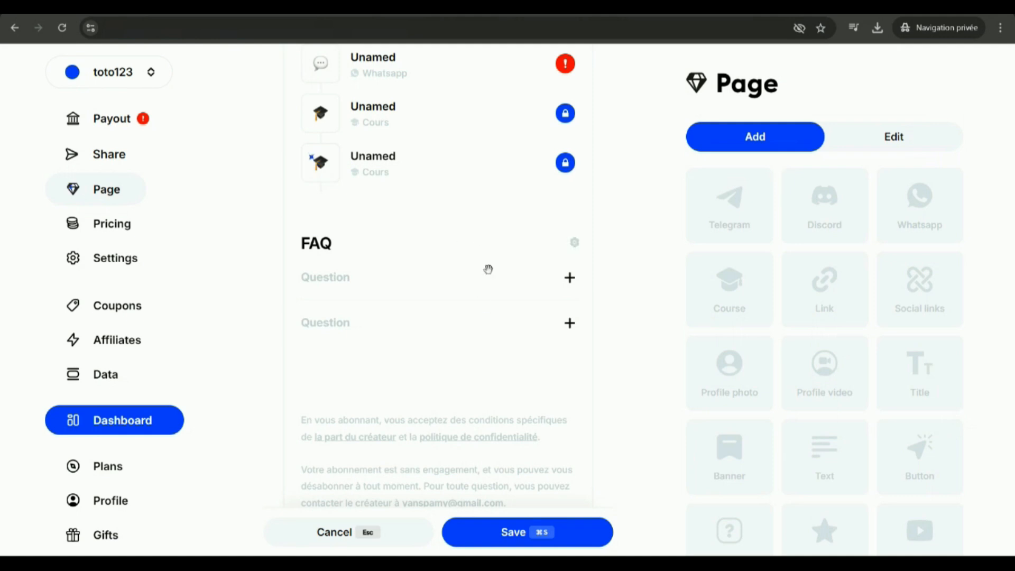
Write the two FAQ questions "uygkjomo?" and "hgguiiil?" in the page's FAQ section.
text(uygkjo)
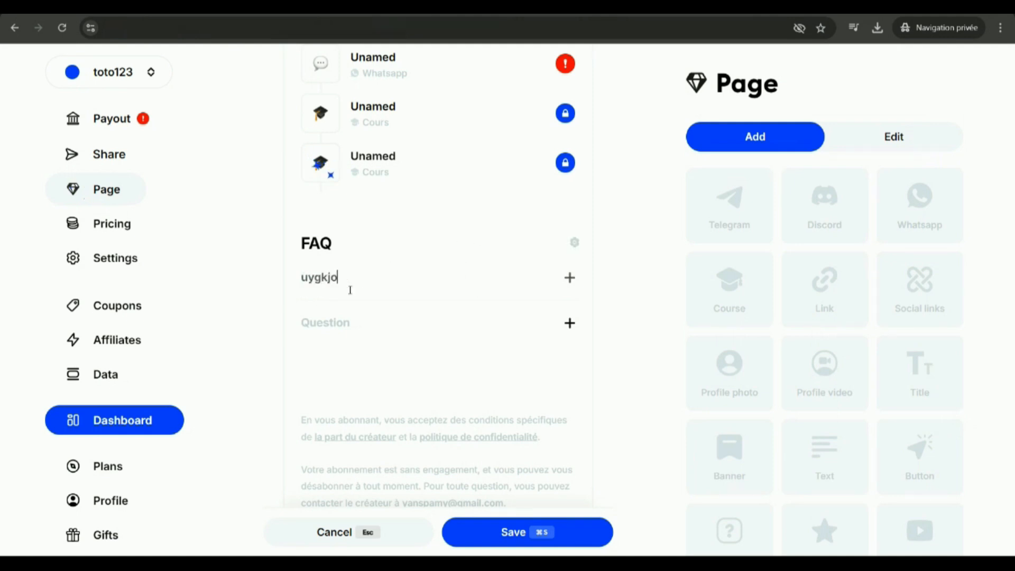
text(mo?)
click(331, 316)
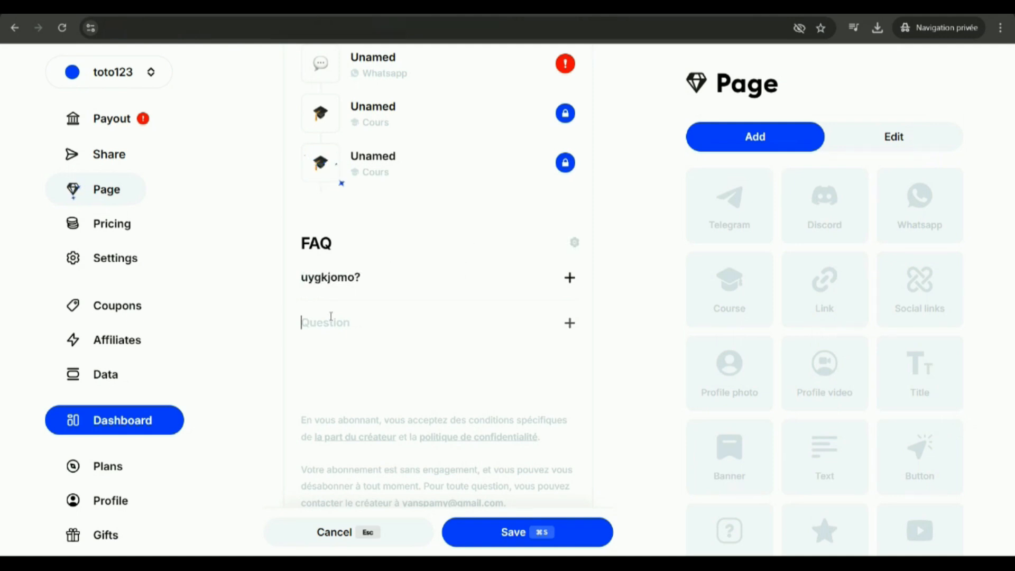
text(hgguiil?)
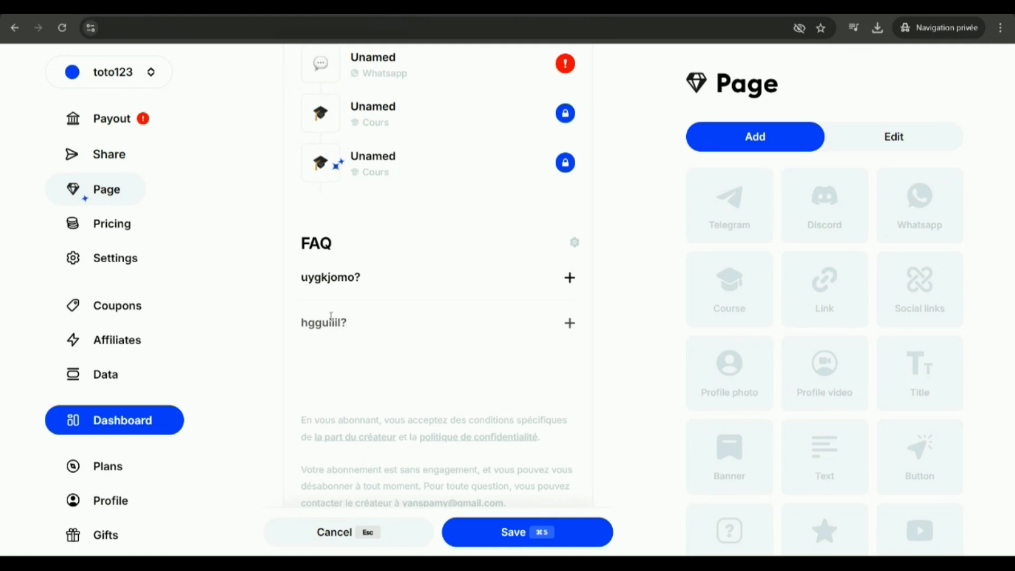
scroll(420, 311, down, 1)
scroll(421, 311, down, 1)
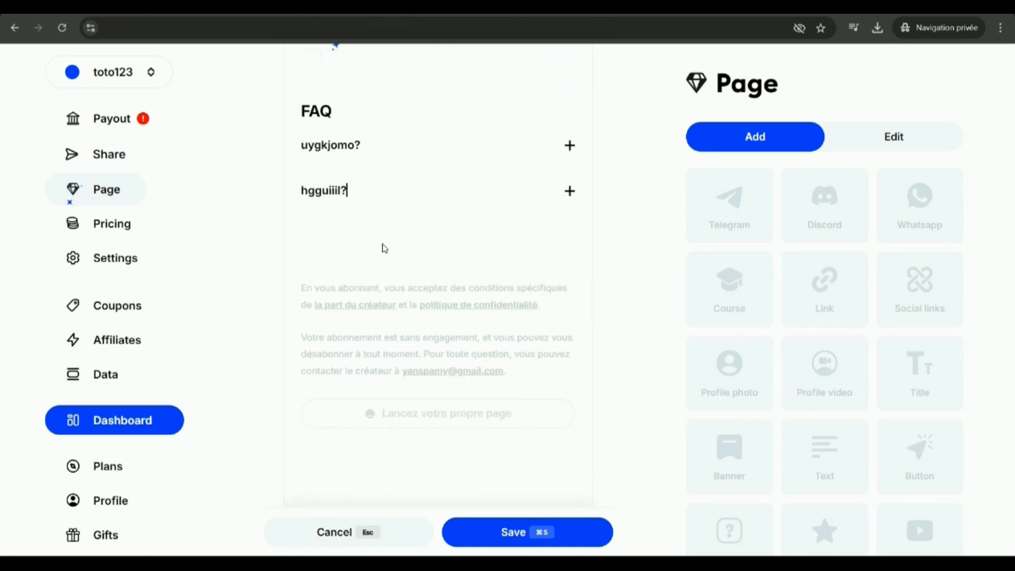
scroll(427, 206, down, 1)
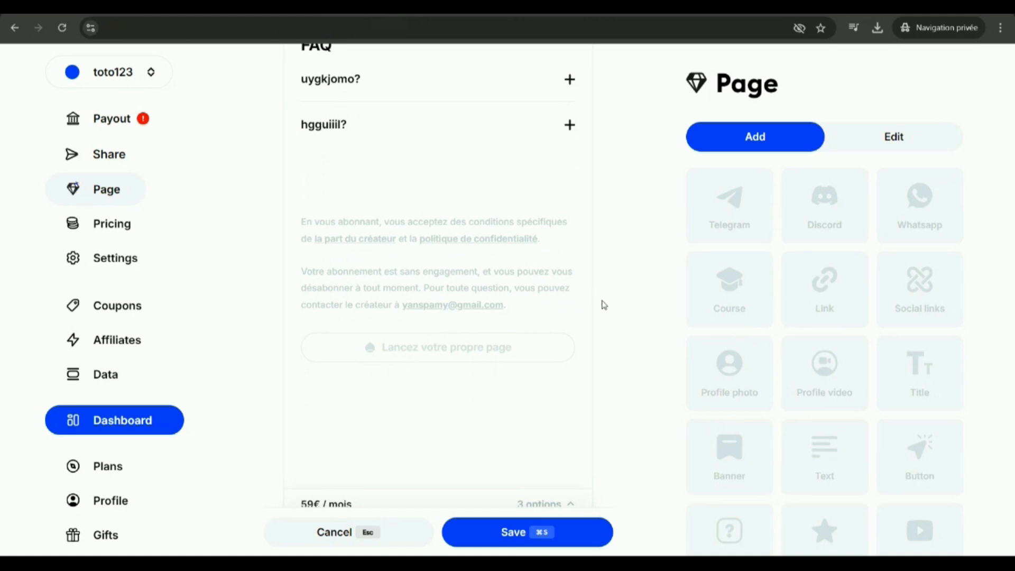
scroll(603, 305, up, 10)
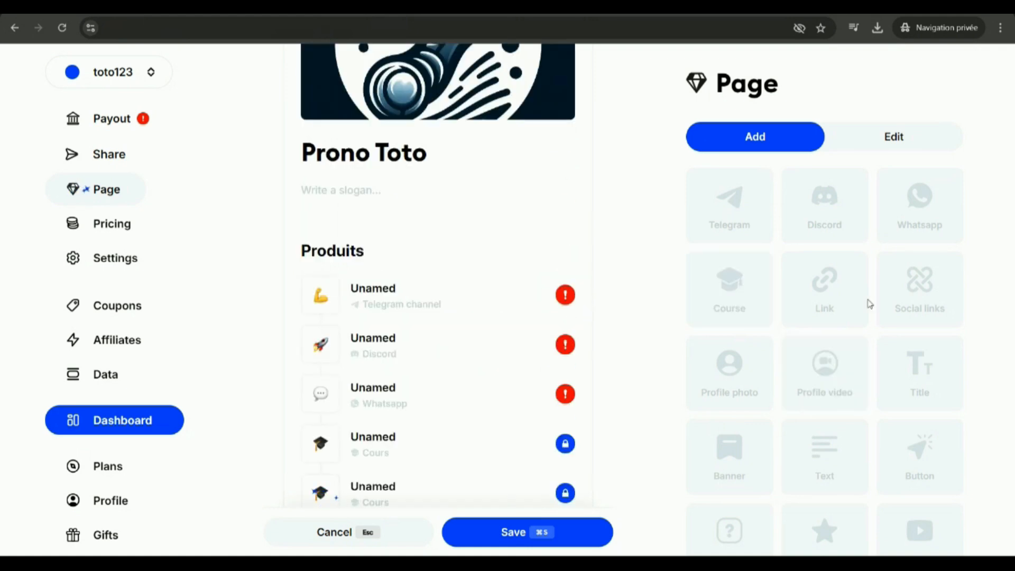
scroll(823, 307, down, 1)
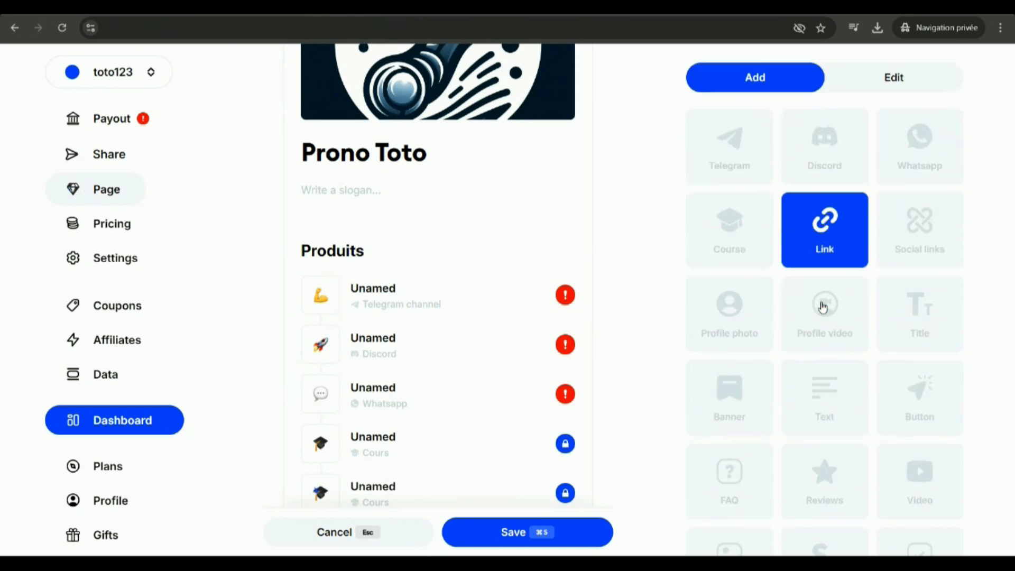
scroll(822, 307, down, 1)
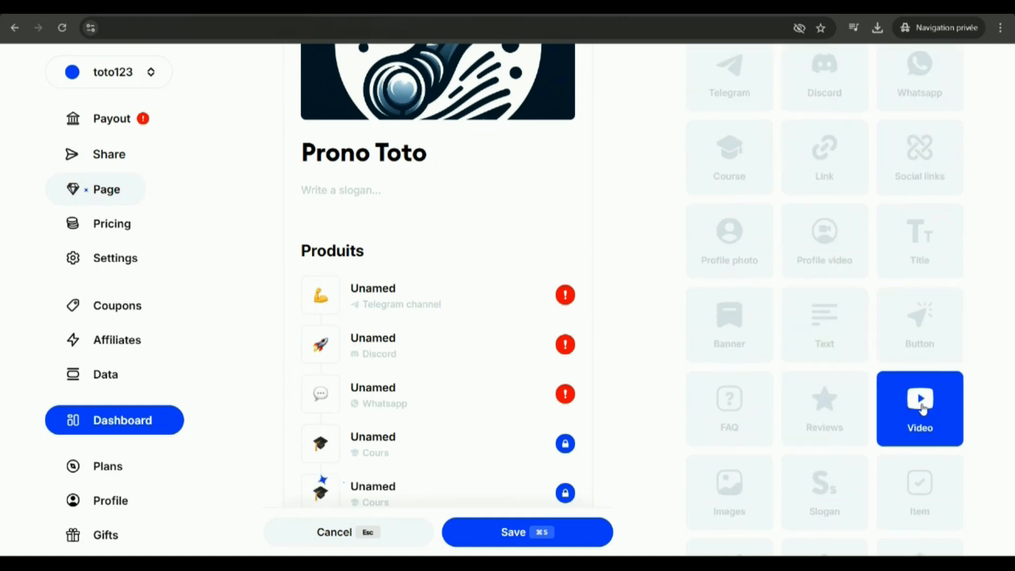
click(921, 408)
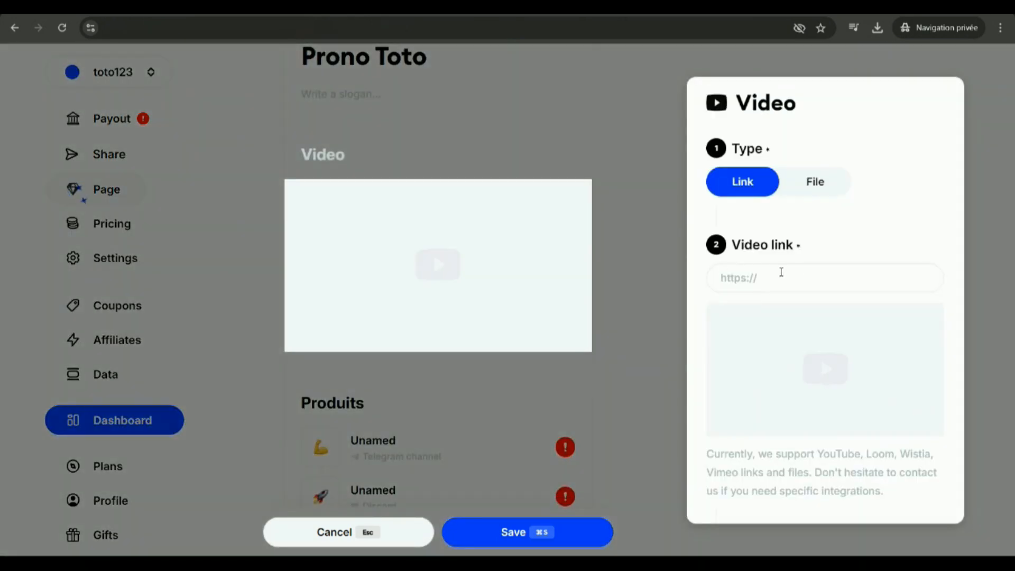
click(816, 285)
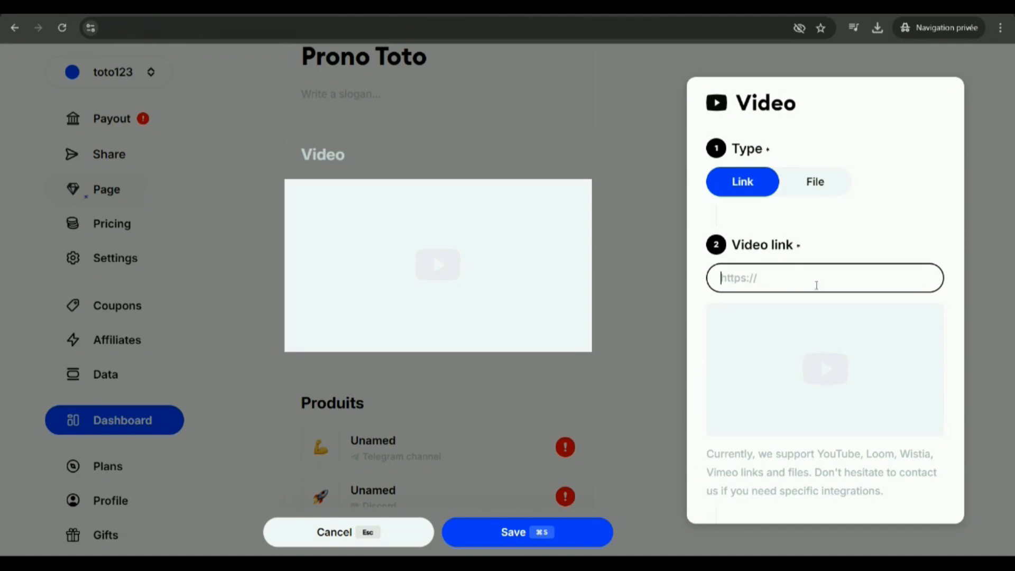
text(https://www.youtube.com/watch?v=IUN664s7N-c)
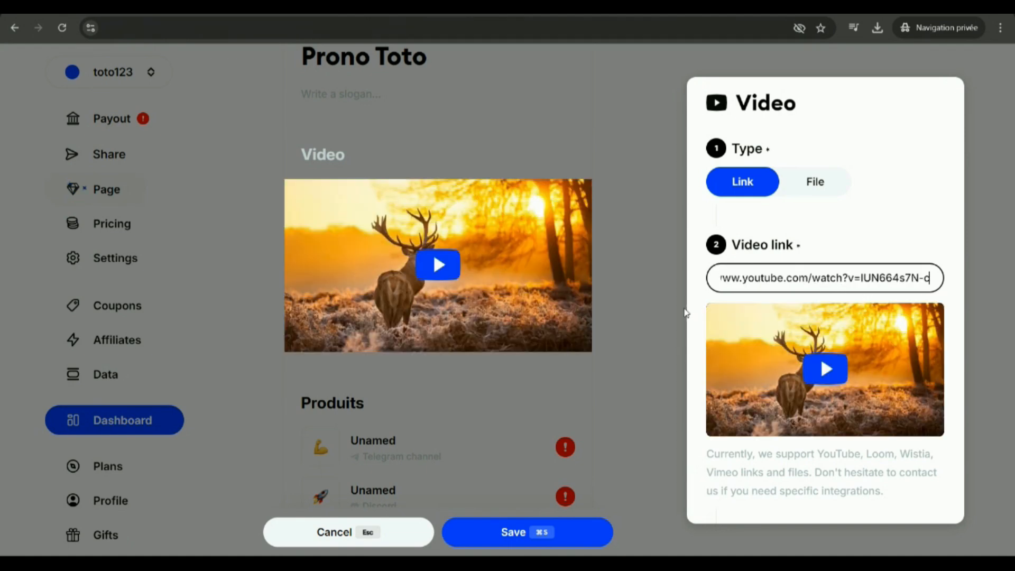
click(822, 180)
click(740, 184)
Title the video block "Titre de la vidéo".
scroll(747, 298, down, 10)
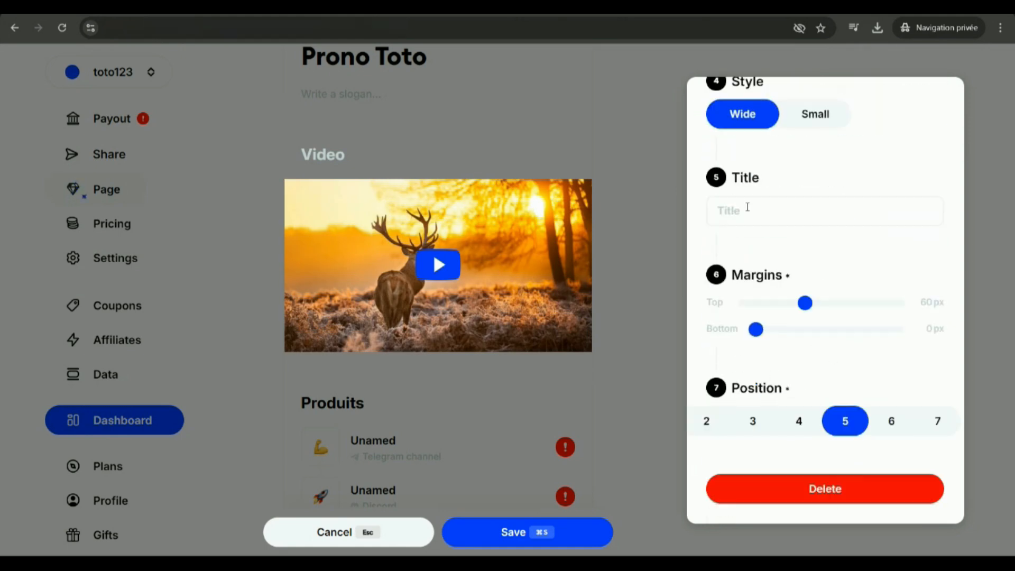
click(748, 209)
text(Ti)
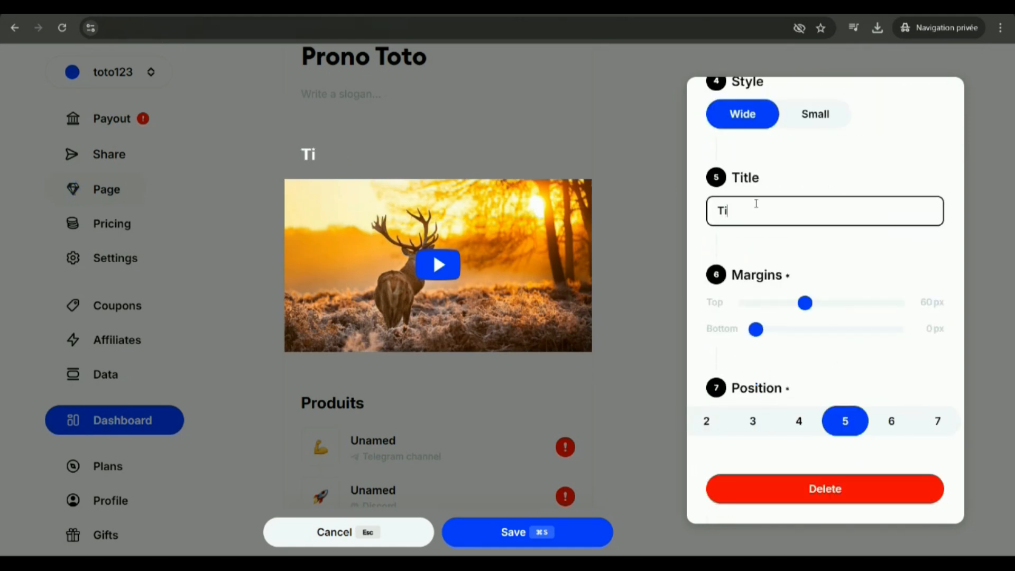
text(tre de la vidéo)
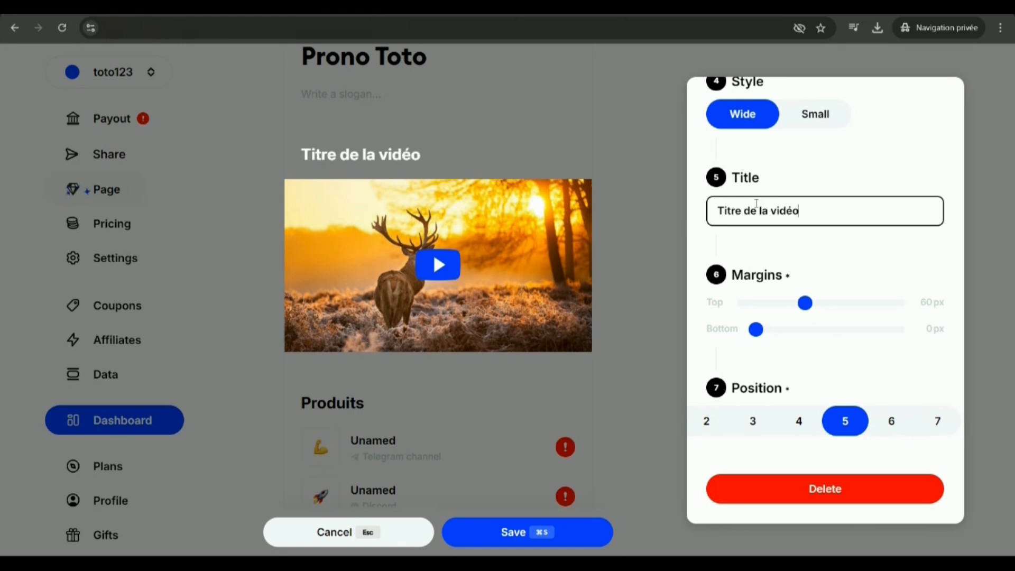
click(630, 292)
Set the profile photo's style to Circle and its alignment to Center.
scroll(516, 236, up, 3)
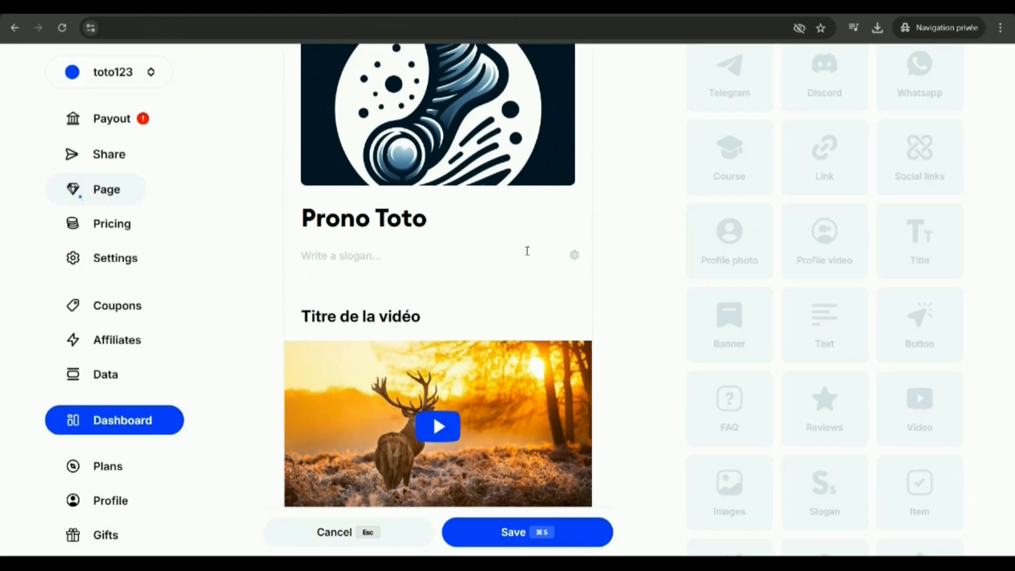
scroll(551, 239, down, 1)
click(729, 243)
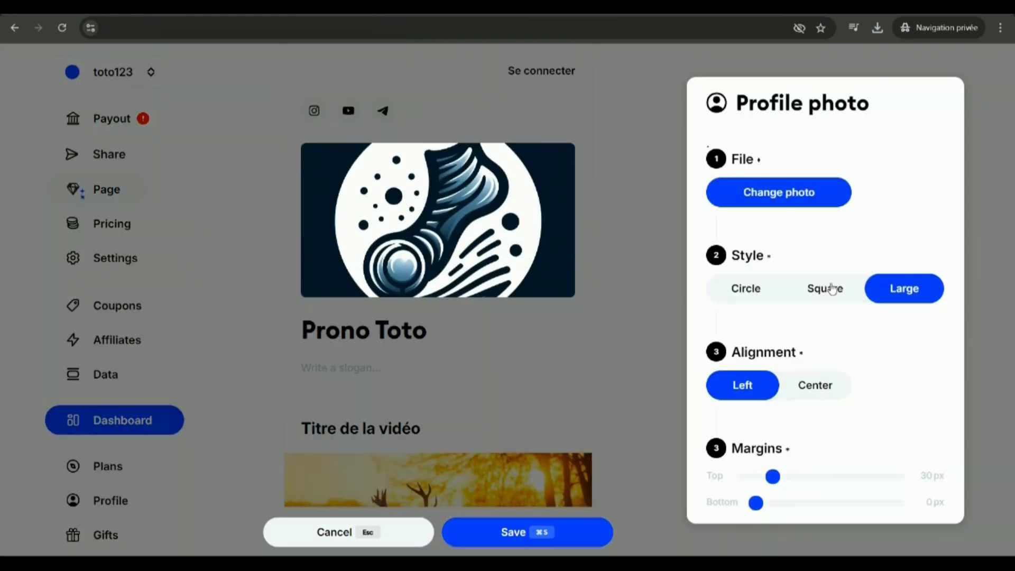
click(759, 289)
click(826, 290)
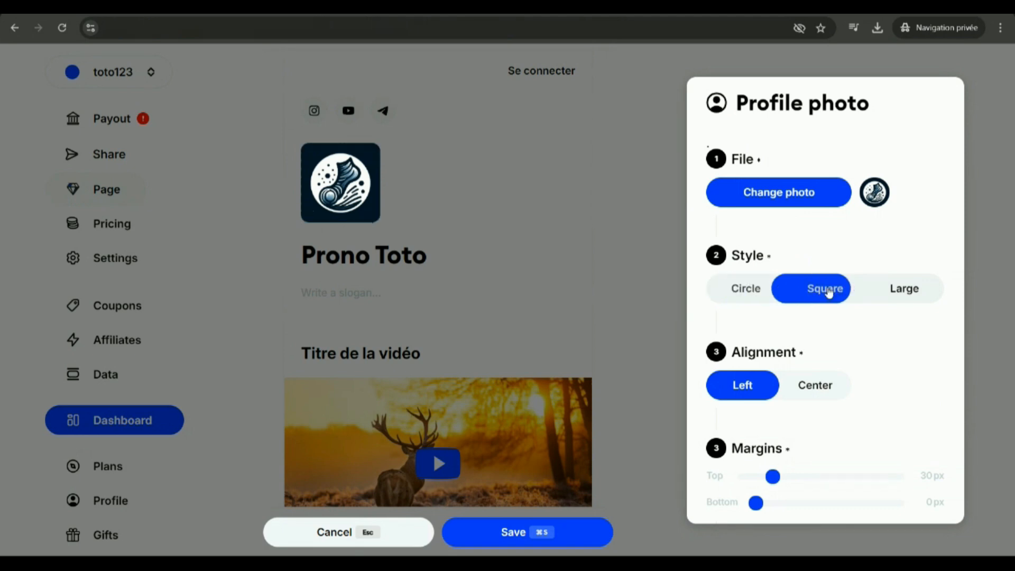
click(772, 294)
click(815, 385)
click(572, 273)
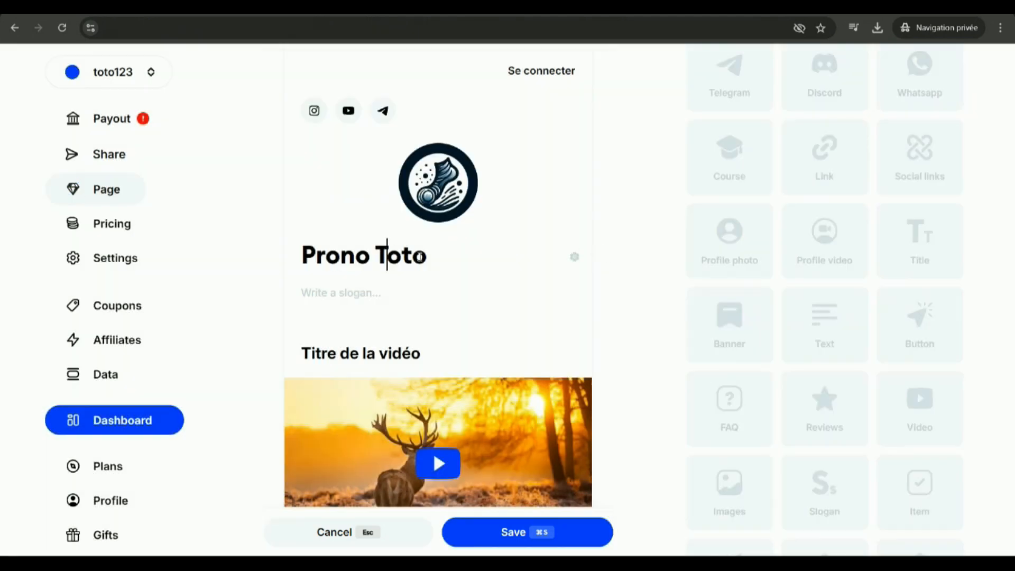
Set the alignment of the "Prono Toto" title to Center.
click(574, 259)
click(803, 276)
click(484, 217)
Enter the slogan "Mon slogan ici", center it, and set its margins to 47 px above and 21 px below.
click(386, 201)
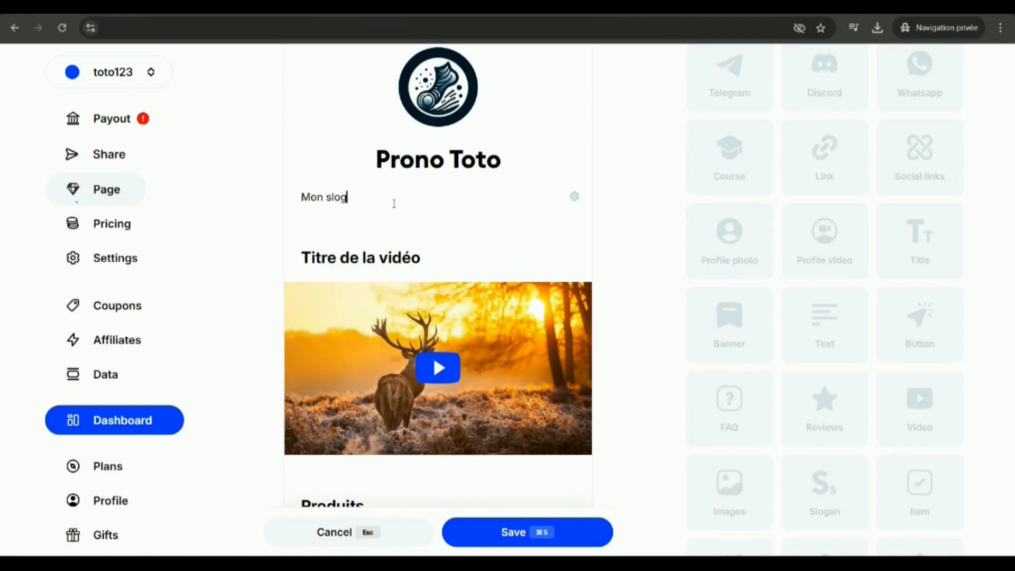
click(576, 197)
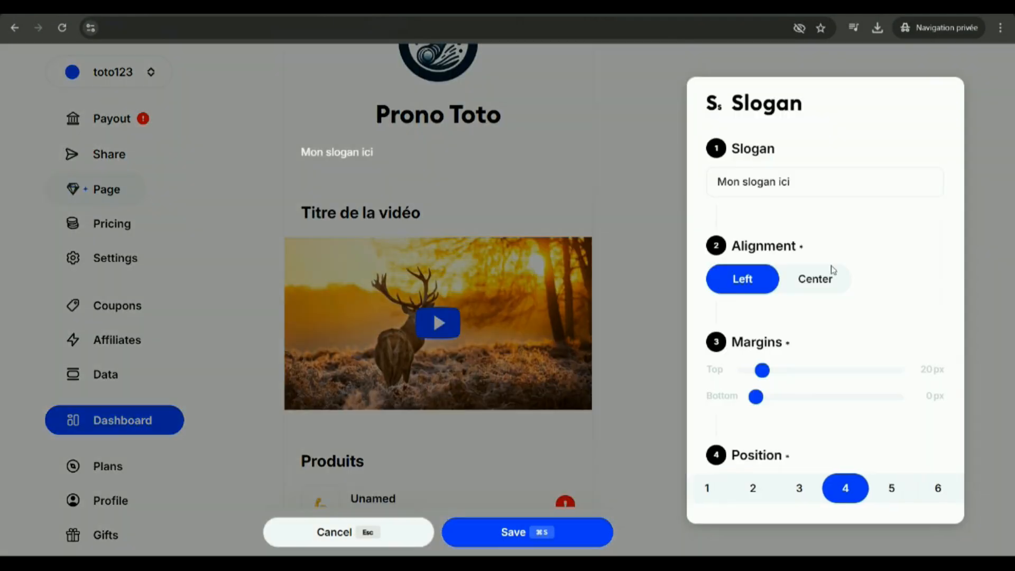
click(801, 285)
drag(768, 376, 776, 396)
click(638, 277)
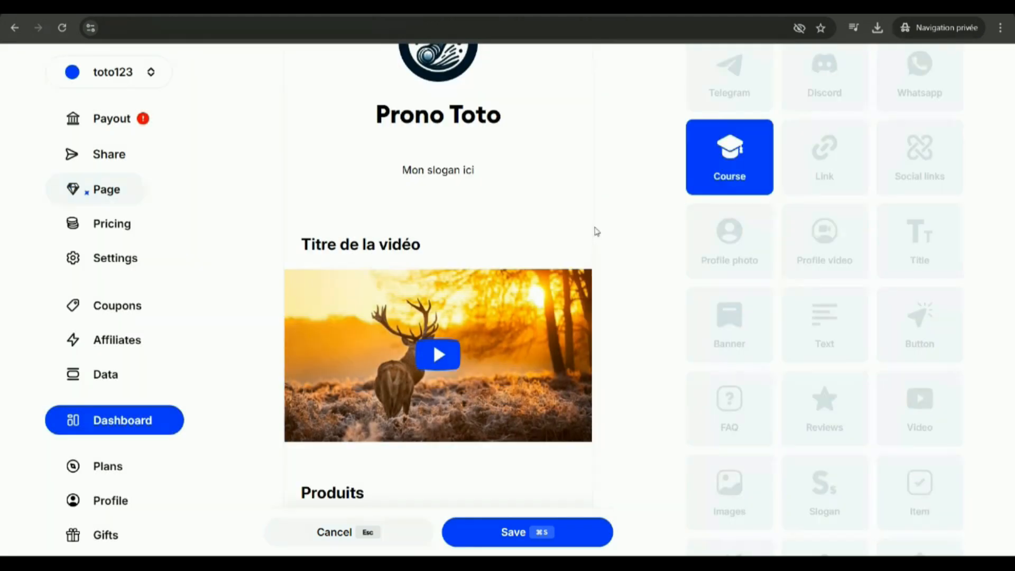
click(551, 173)
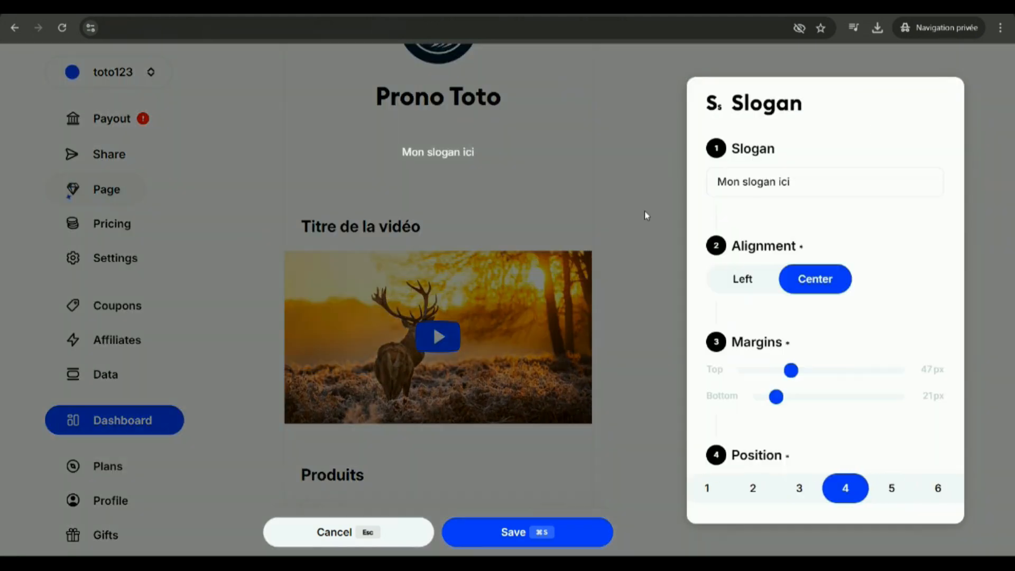
click(645, 211)
Try to move the Video block within the page's list of existing blocks.
scroll(958, 139, up, 3)
click(913, 138)
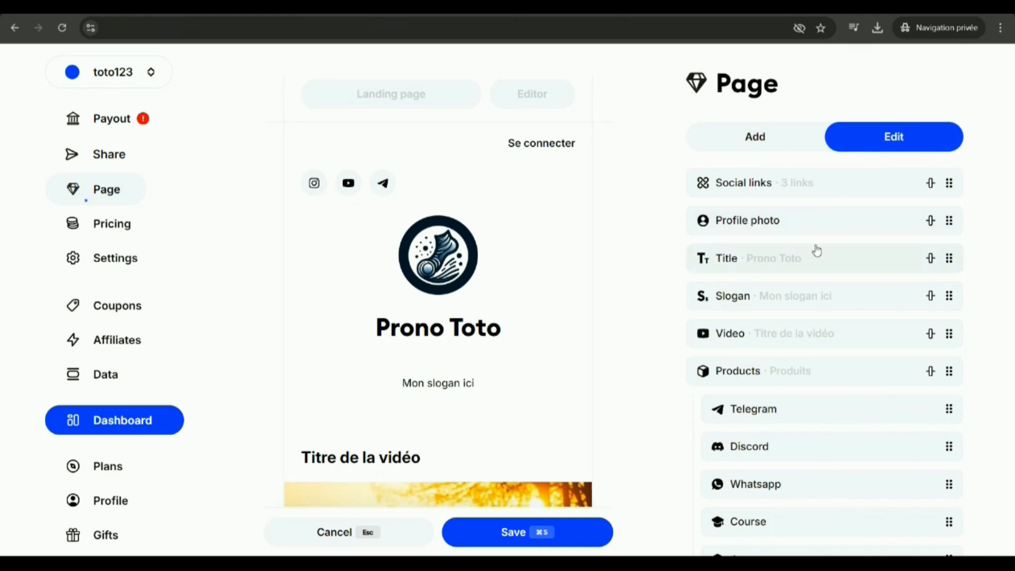
drag(931, 333, 929, 385)
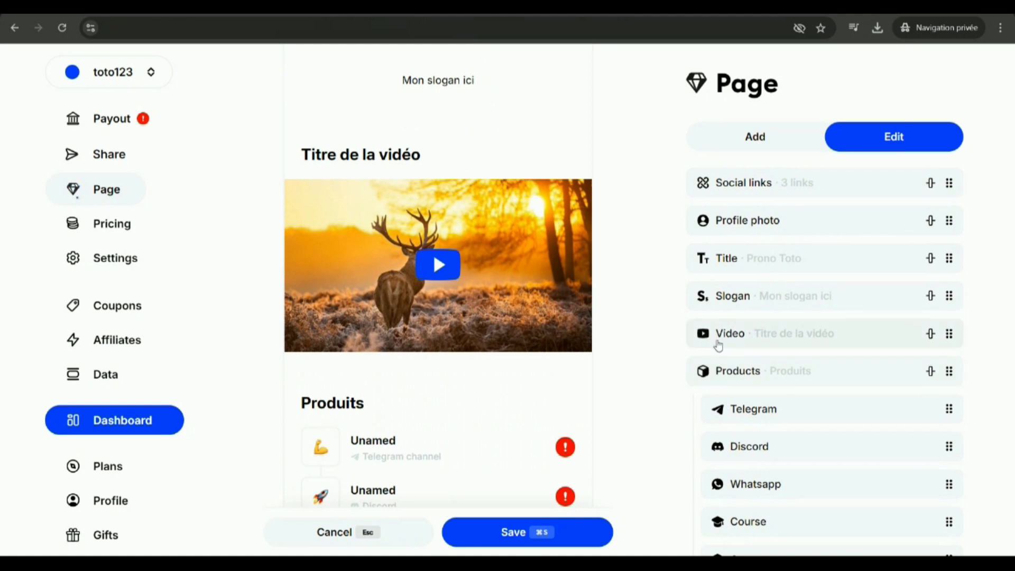
scroll(628, 320, down, 2)
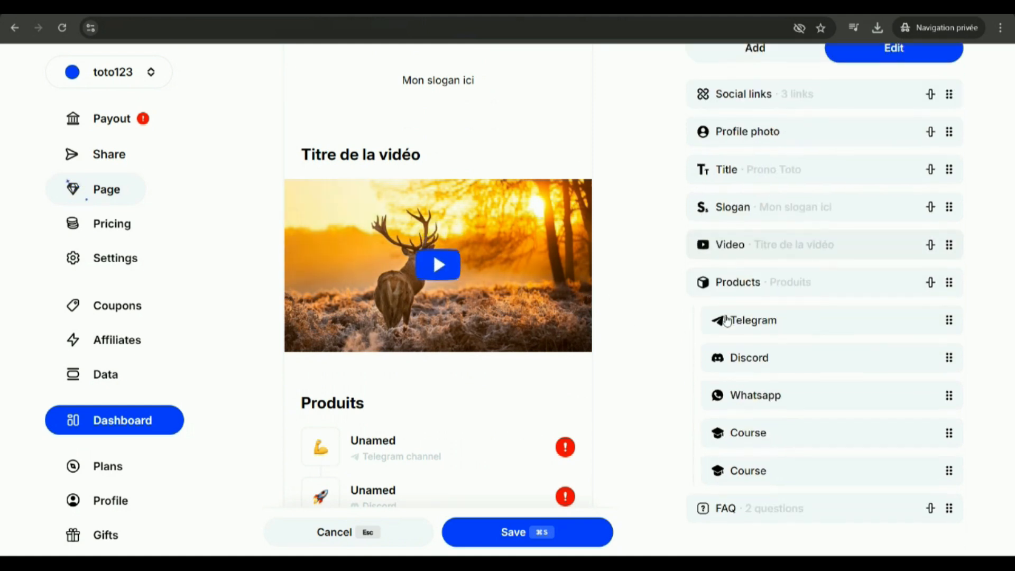
scroll(686, 293, up, 2)
Add a Lead magnet block and an Audio block to the page.
click(755, 137)
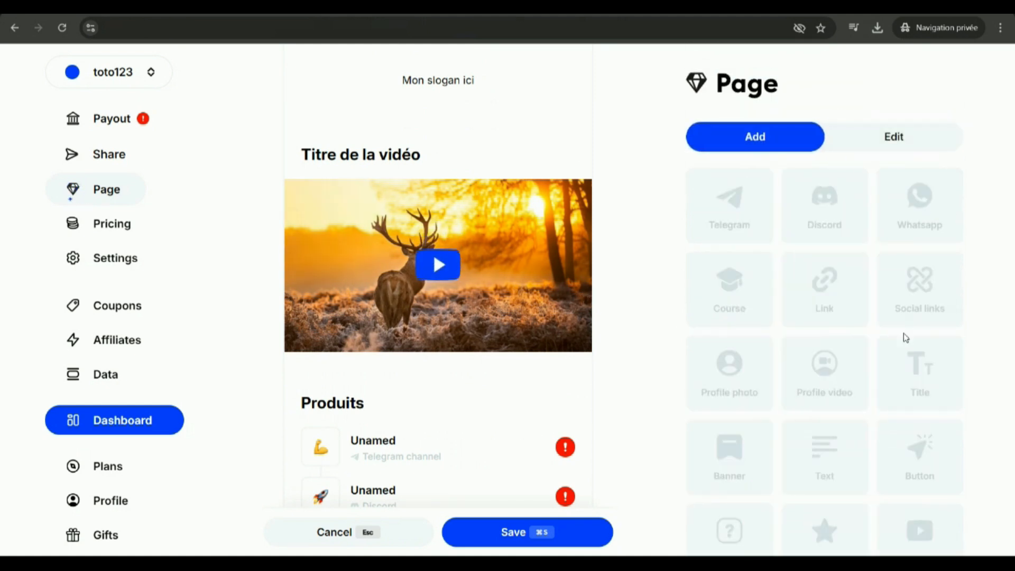
scroll(893, 338, down, 3)
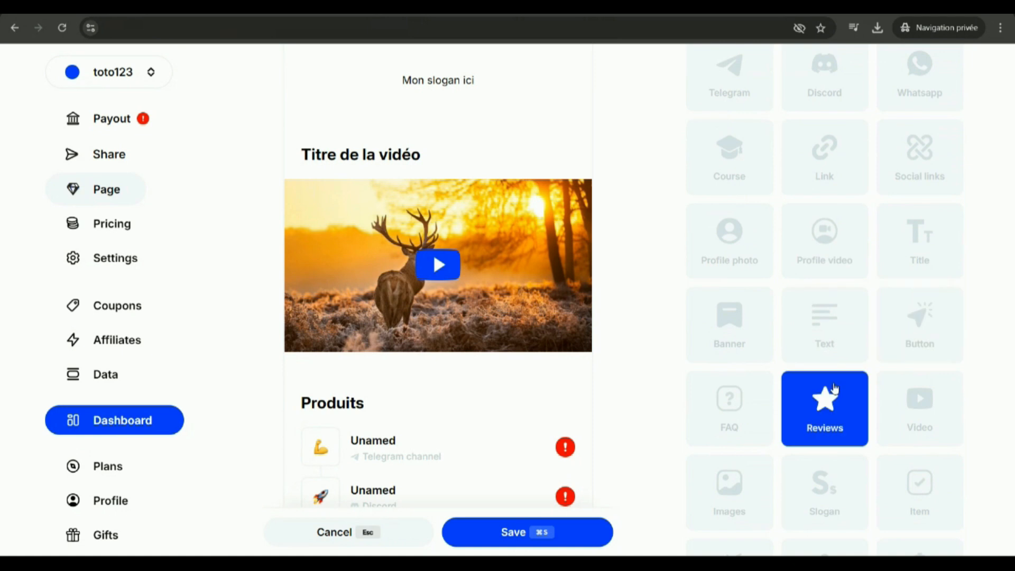
scroll(824, 369, down, 2)
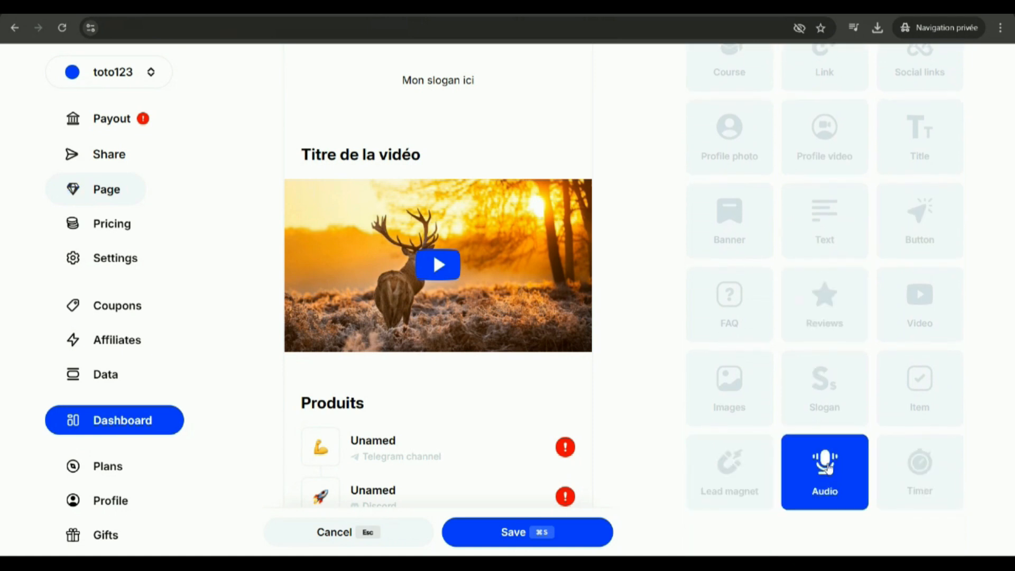
click(750, 466)
click(663, 294)
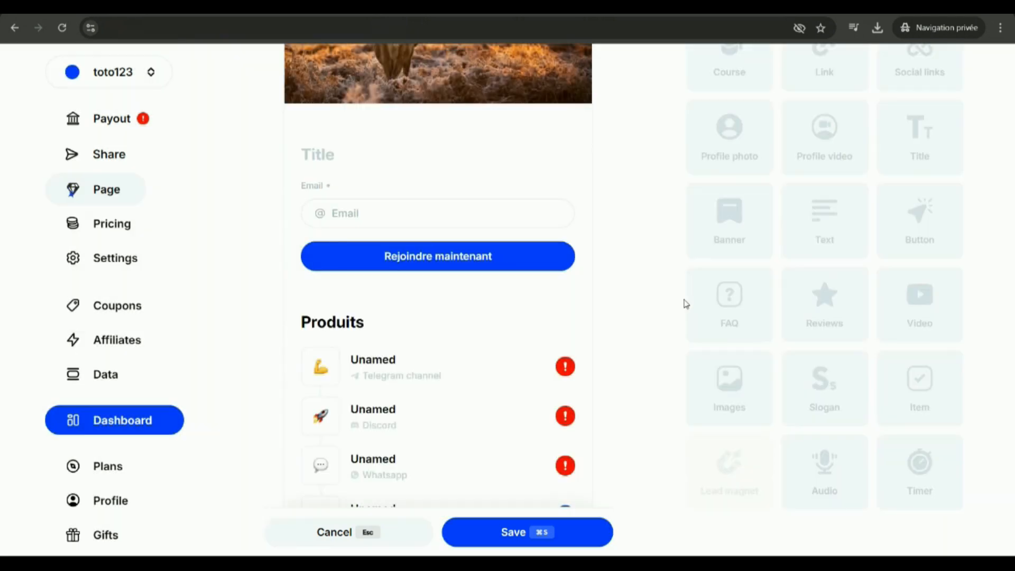
click(834, 473)
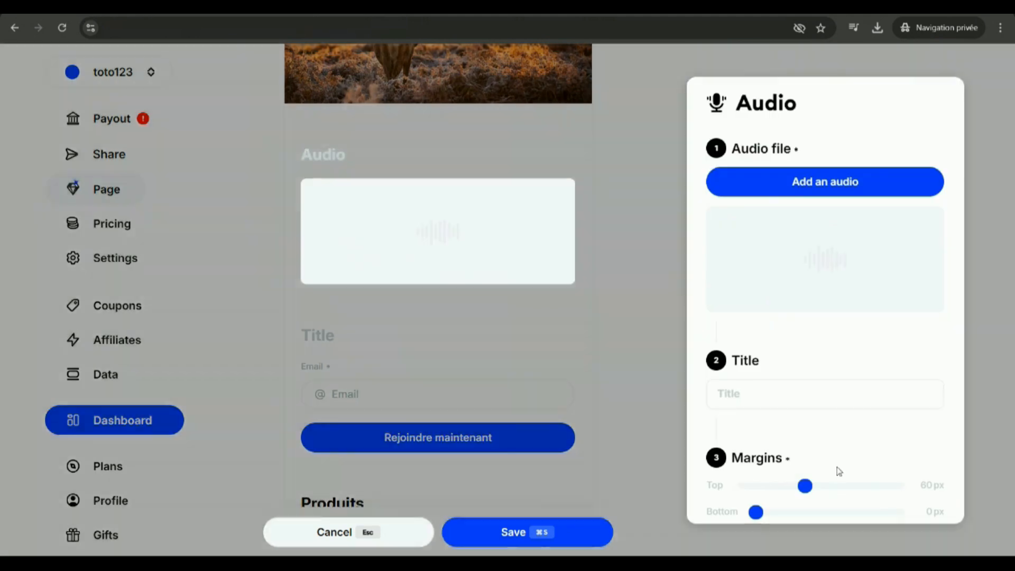
click(629, 248)
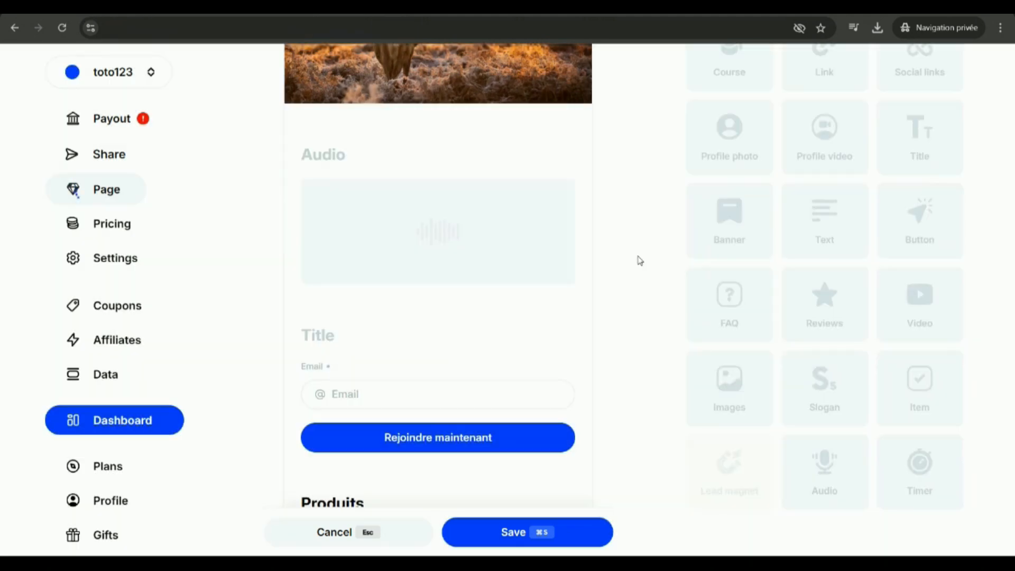
Add a Timer block and set its date to September 5, 2024.
click(922, 464)
click(770, 183)
click(801, 277)
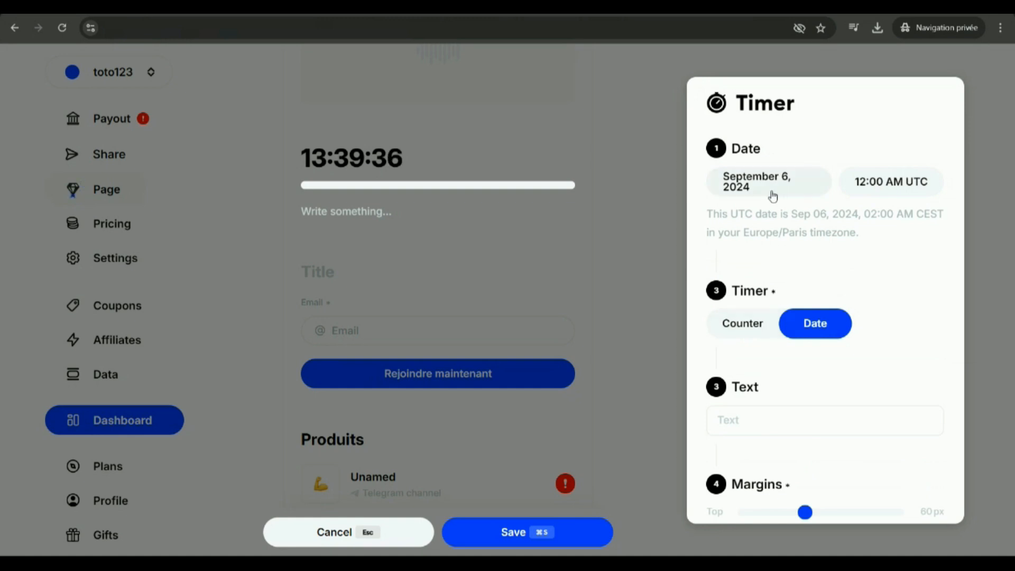
click(803, 174)
click(842, 320)
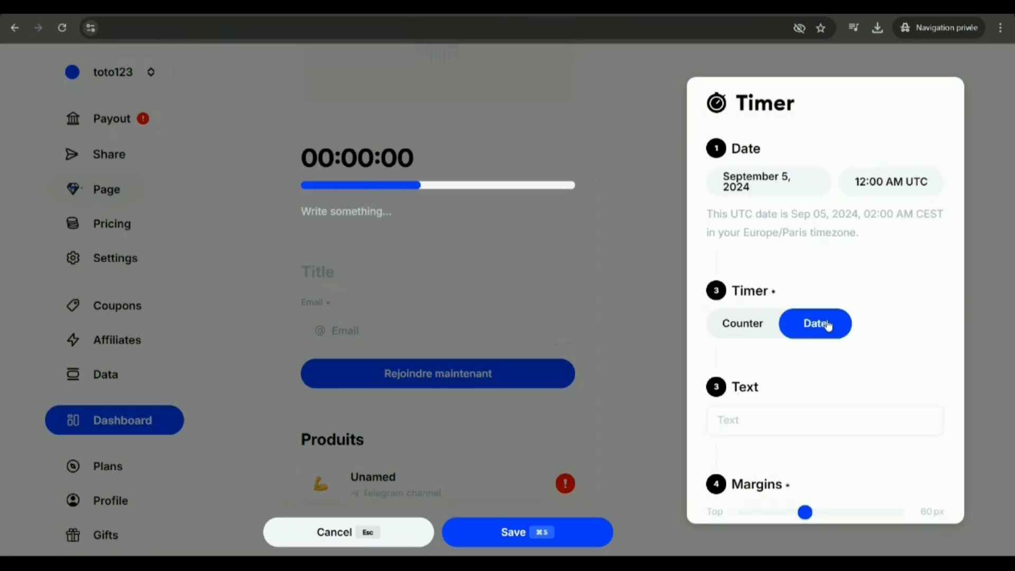
Set the Timer block's date to September 7, 2024.
click(779, 195)
click(889, 320)
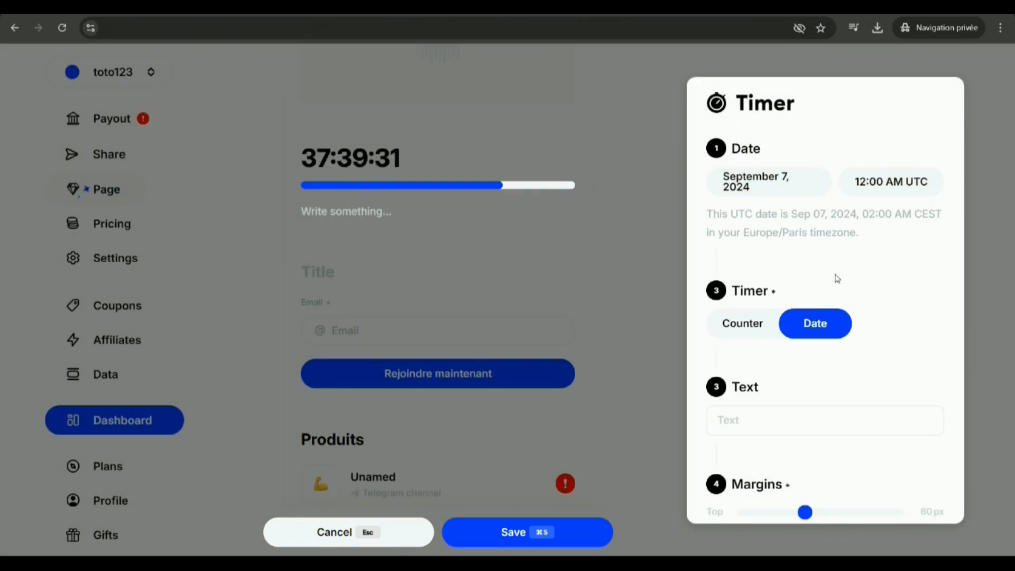
click(657, 264)
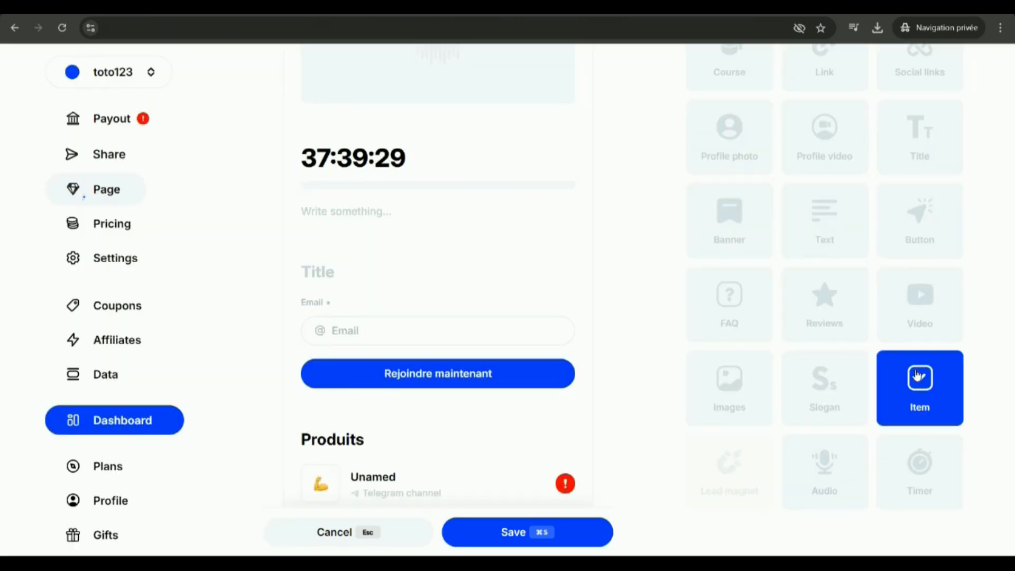
Add an Item block with the flexed-arm emoji and the title "rrertetreetretr".
click(904, 410)
scroll(764, 268, down, 6)
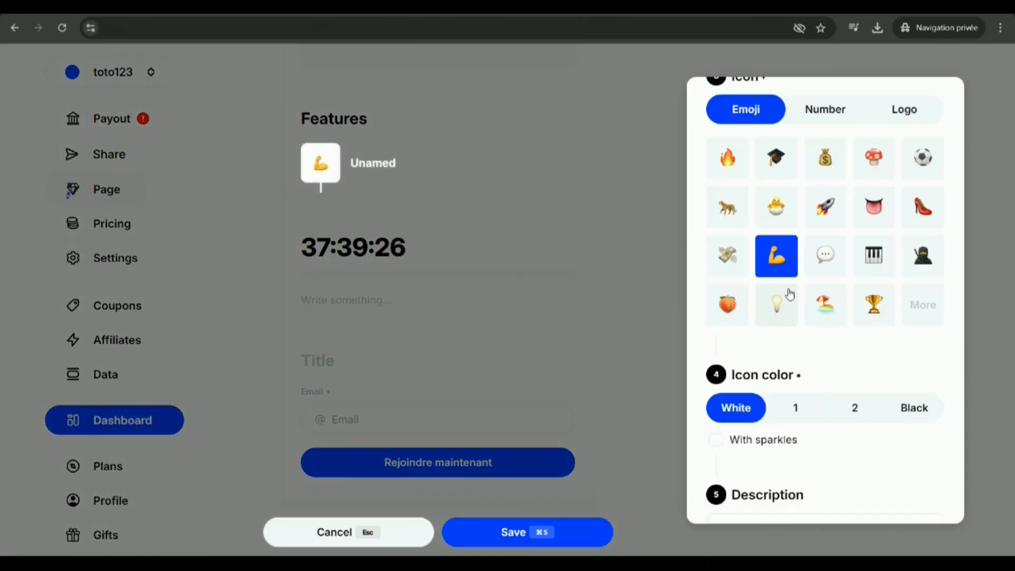
scroll(824, 360, up, 5)
click(741, 136)
text(rrertetreetretr)
click(621, 190)
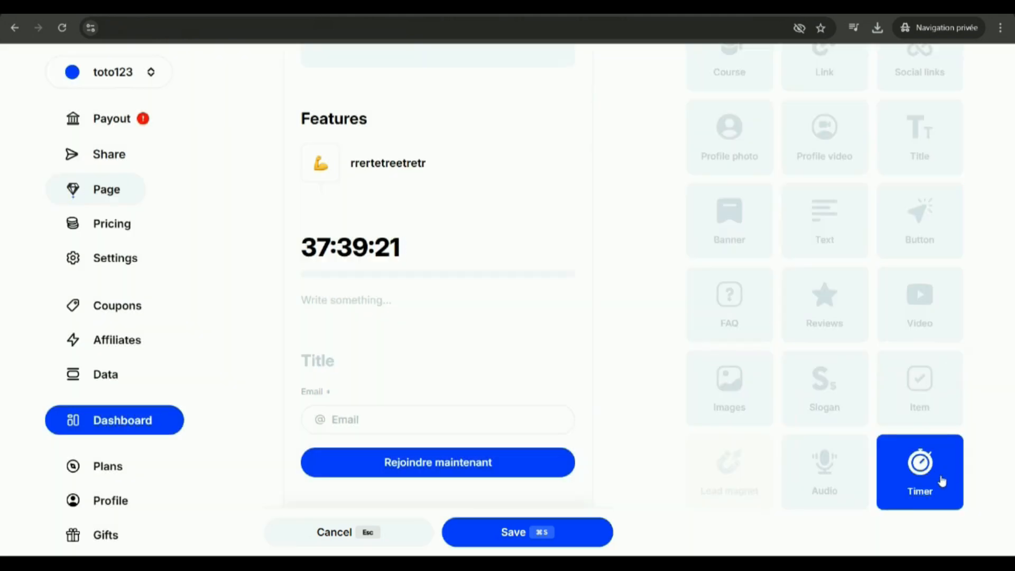
Add two more untitled Item blocks, one with the graduation cap emoji and one with the money bag emoji.
click(922, 386)
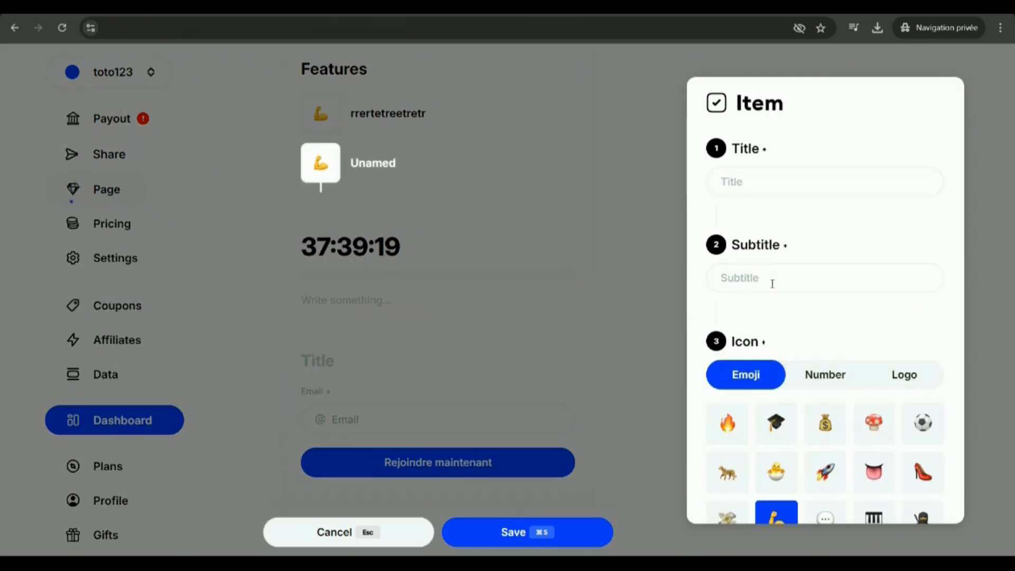
click(776, 420)
click(619, 236)
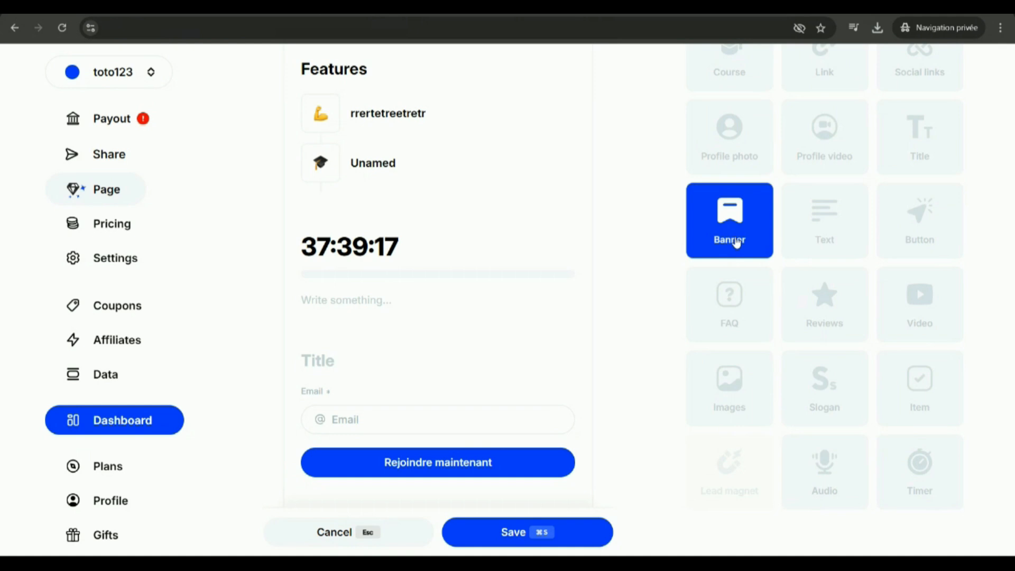
click(920, 450)
click(825, 423)
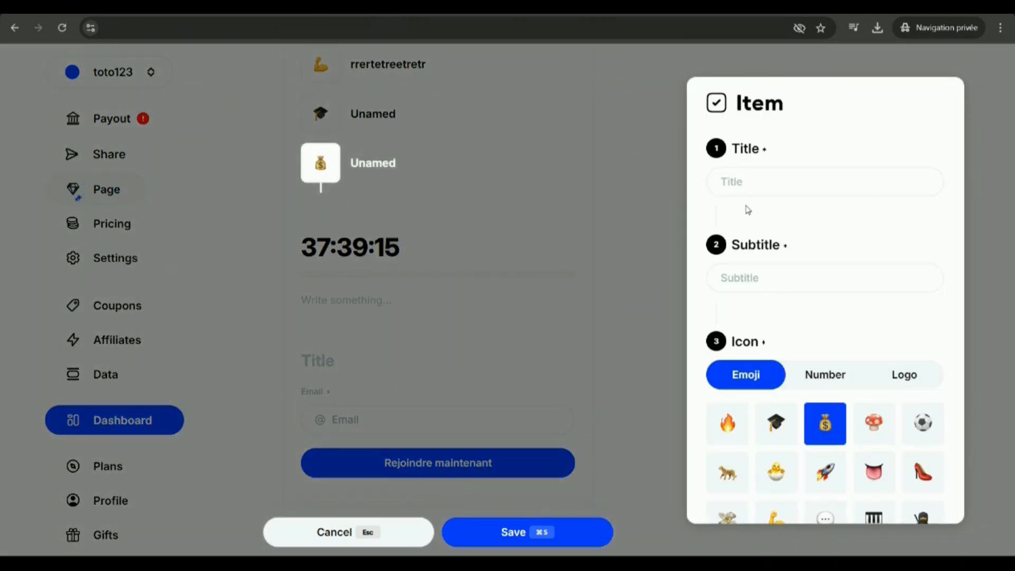
click(579, 271)
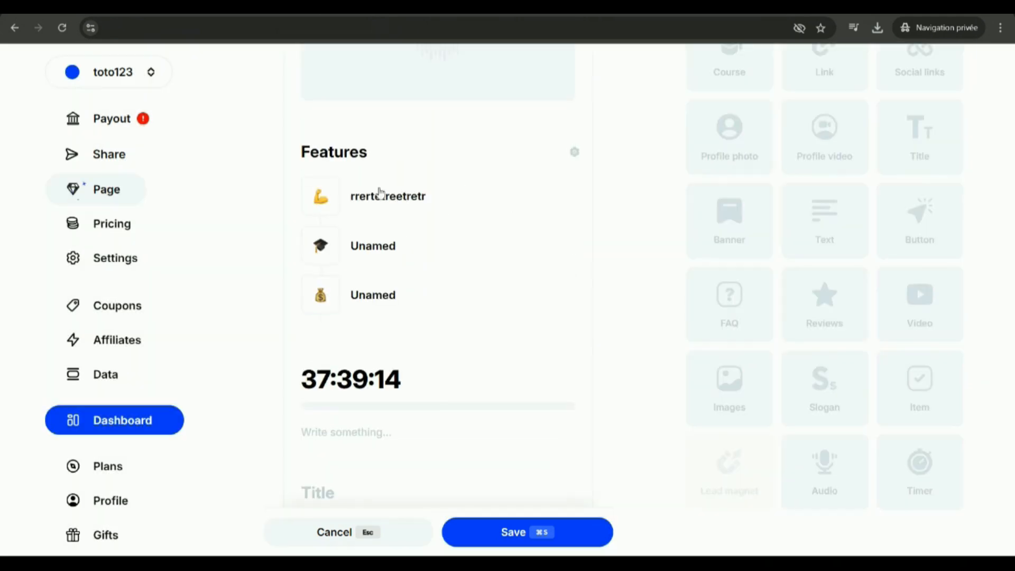
Add a Reviews block to the page and title it "Avis".
scroll(533, 287, up, 12)
click(823, 303)
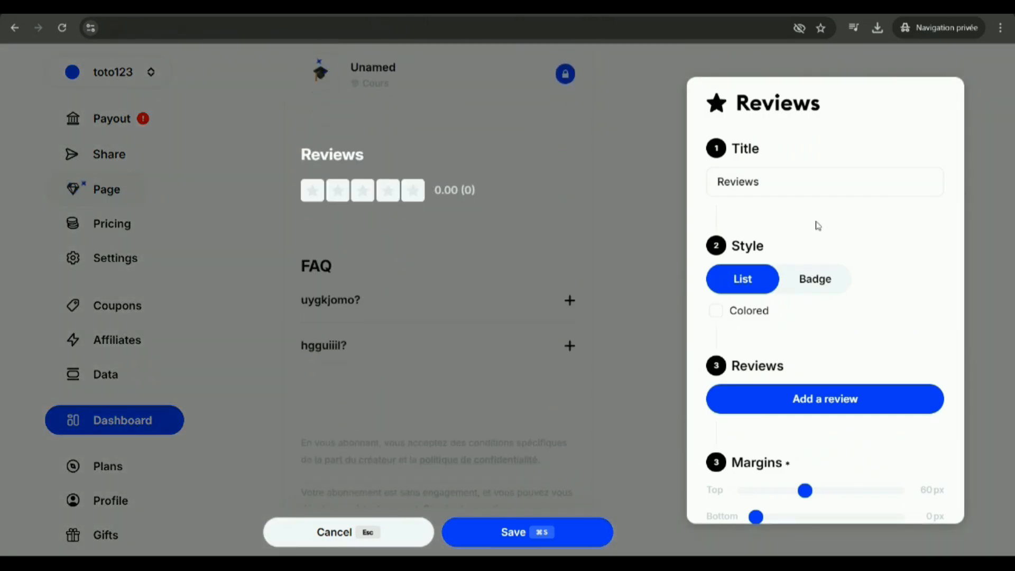
scroll(797, 226, down, 3)
scroll(797, 226, up, 3)
drag(766, 182, 654, 176)
text(Avis)
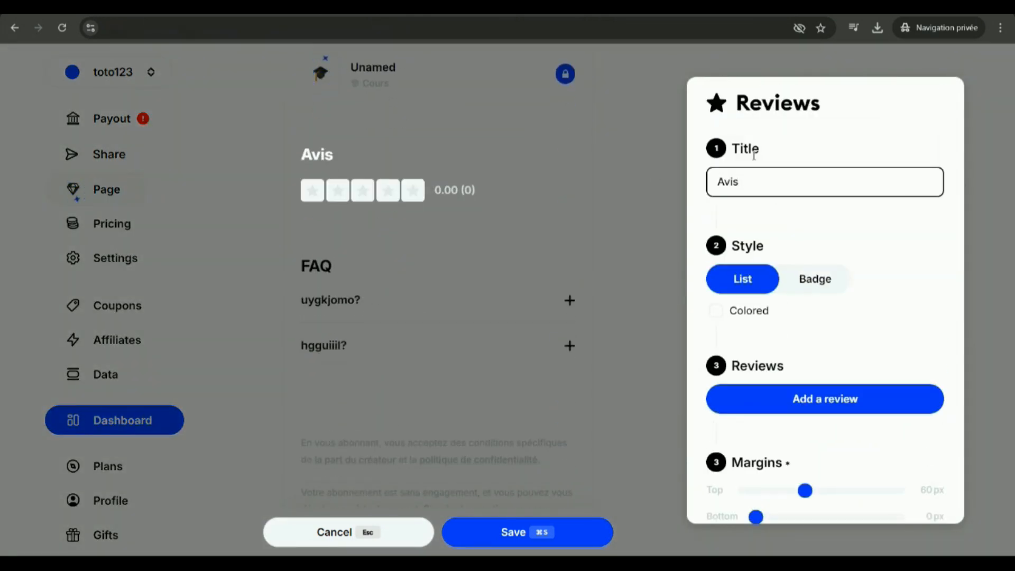
click(826, 240)
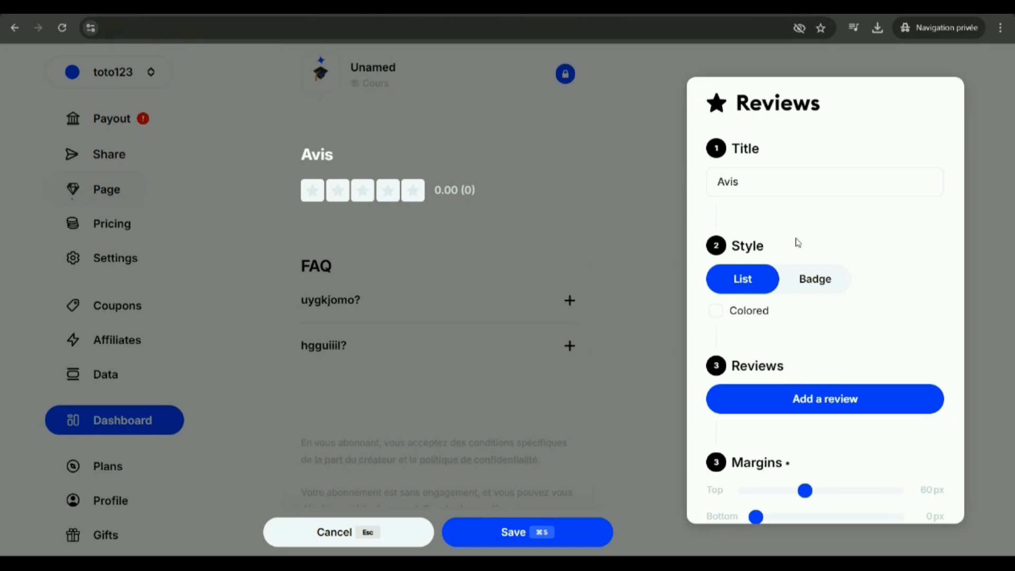
Try the Badge style for the reviews, return to the List style, and add a blank five-star review.
scroll(808, 258, down, 2)
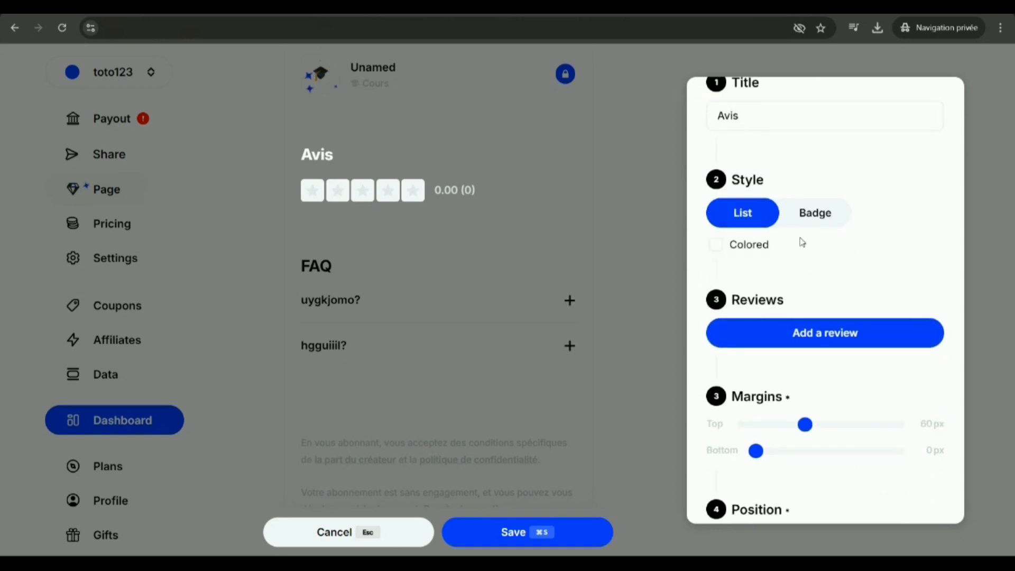
click(800, 222)
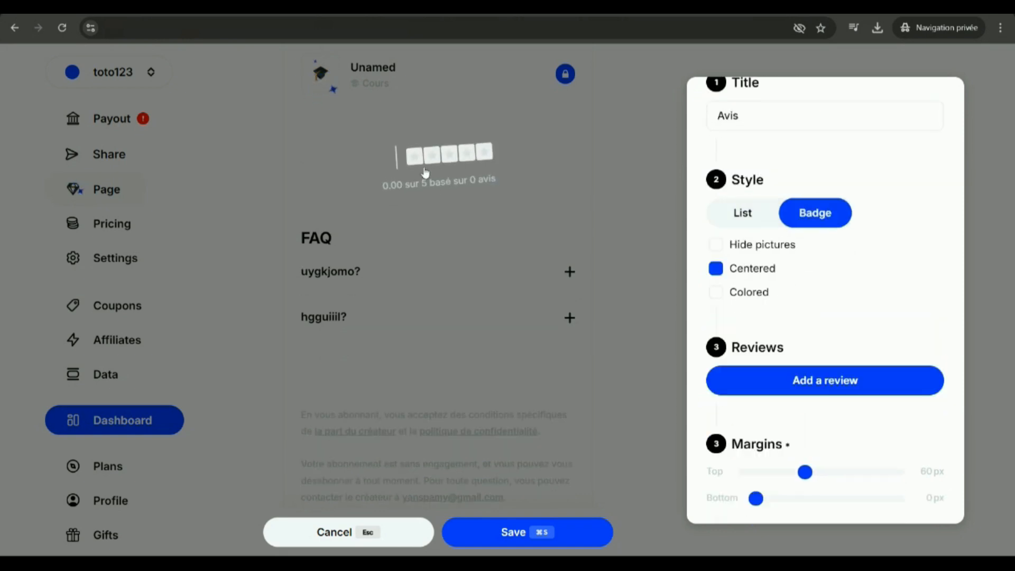
click(745, 213)
scroll(820, 305, down, 3)
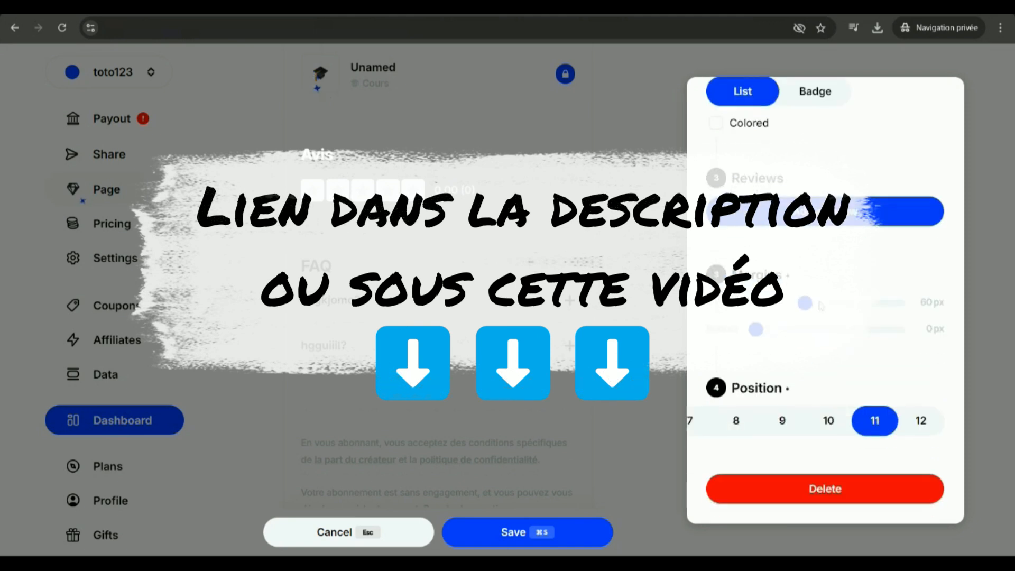
click(784, 223)
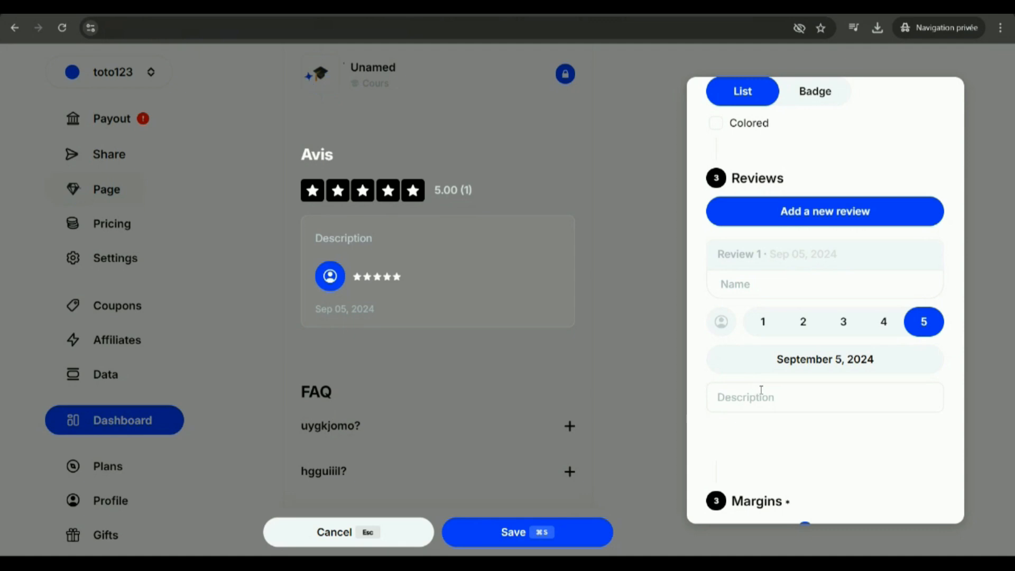
click(607, 206)
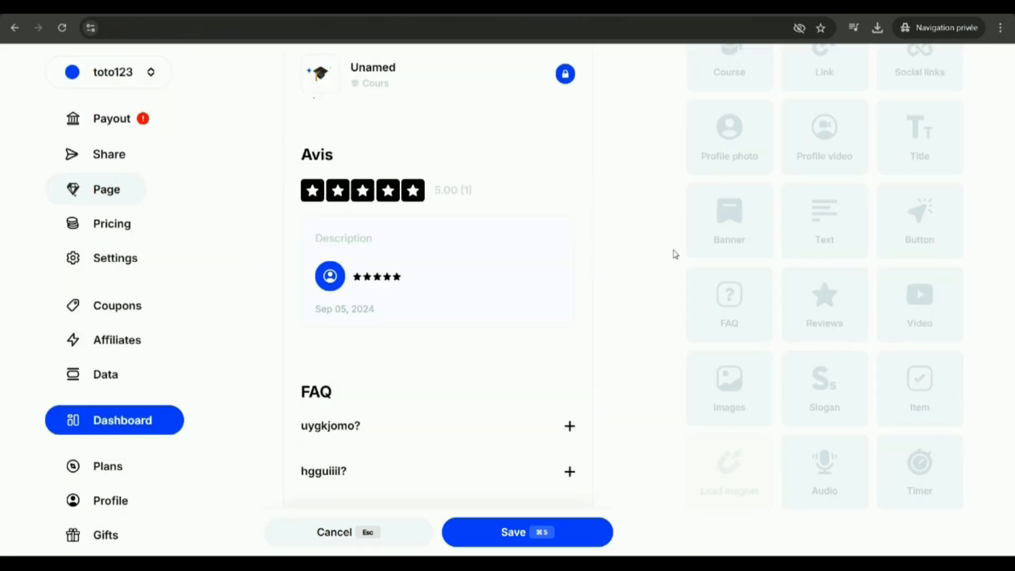
Add an Images block above the timer and upload "logo demo.jpeg" to it, keeping the 16:9 format.
scroll(661, 315, up, 8)
scroll(570, 369, up, 8)
scroll(752, 338, up, 5)
scroll(761, 343, down, 5)
click(728, 386)
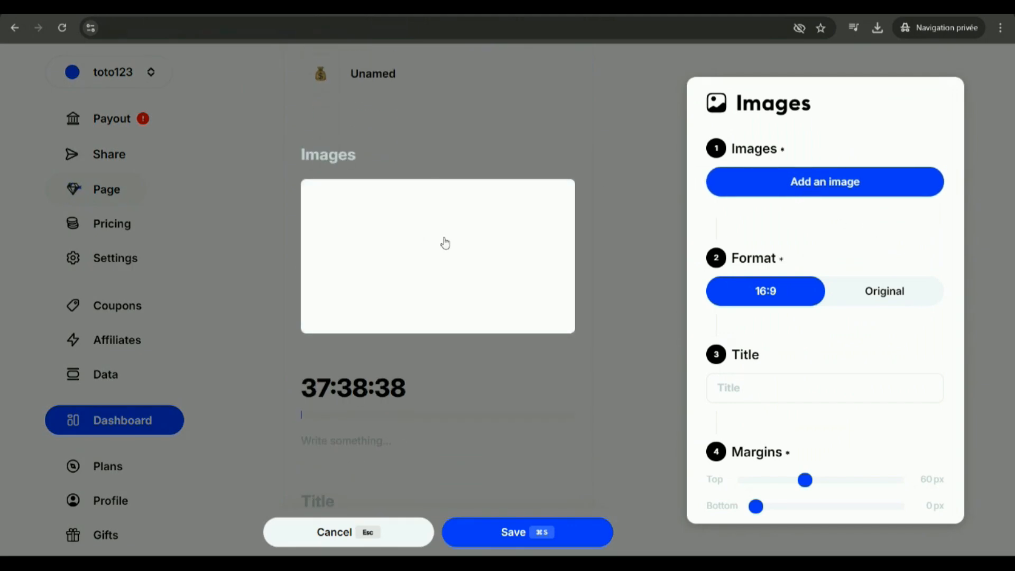
click(833, 183)
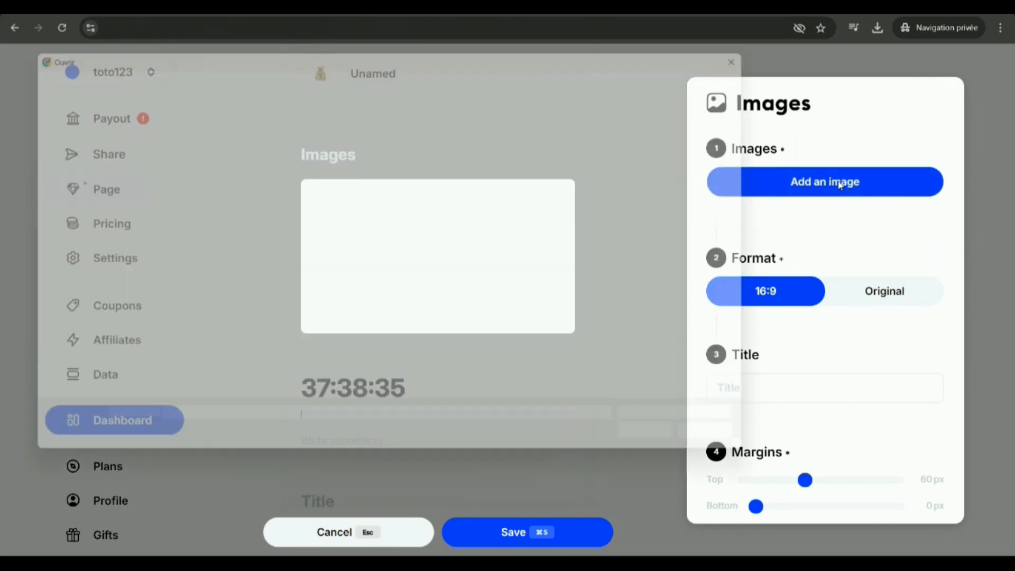
click(177, 153)
double_click(178, 154)
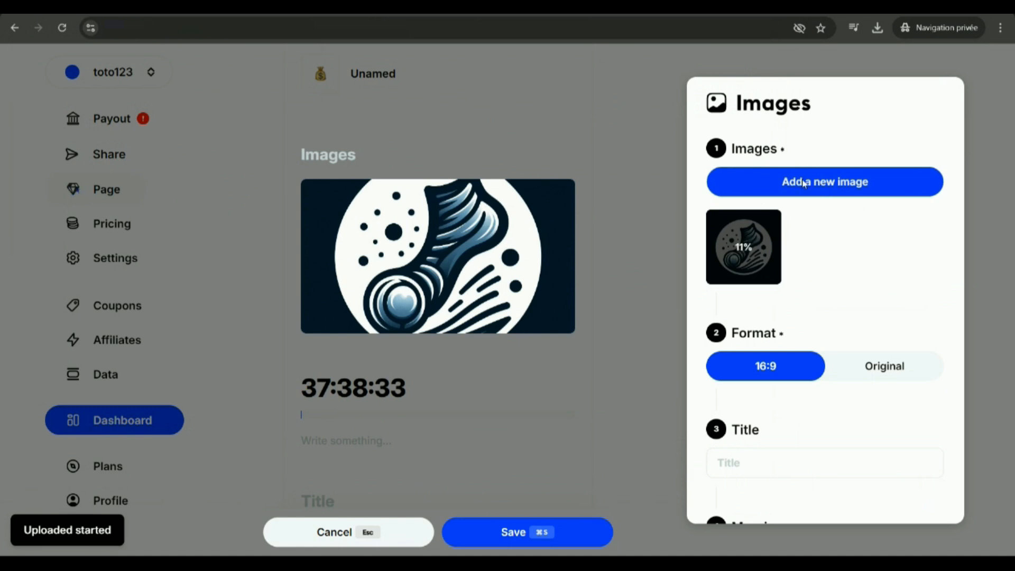
click(791, 182)
click(768, 45)
scroll(825, 354, down, 5)
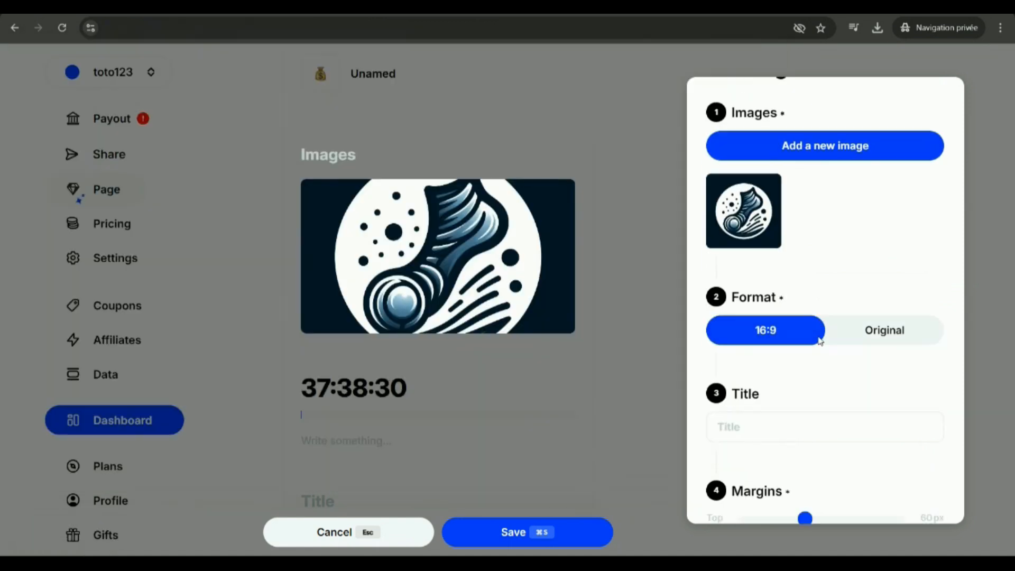
scroll(827, 385, up, 5)
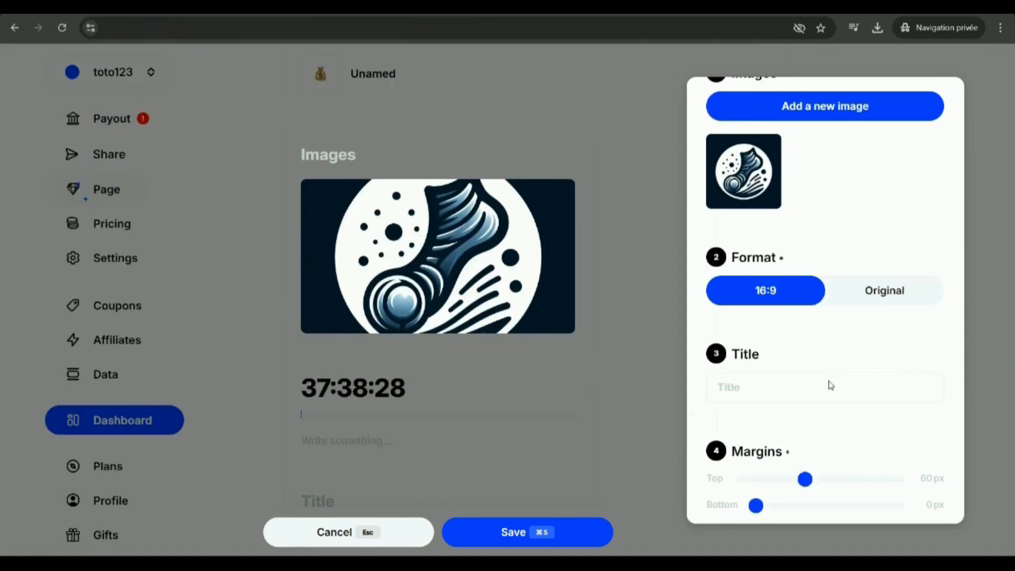
Upload "logo demo.jpeg" three more times to the Images block and save the page.
click(823, 193)
double_click(132, 155)
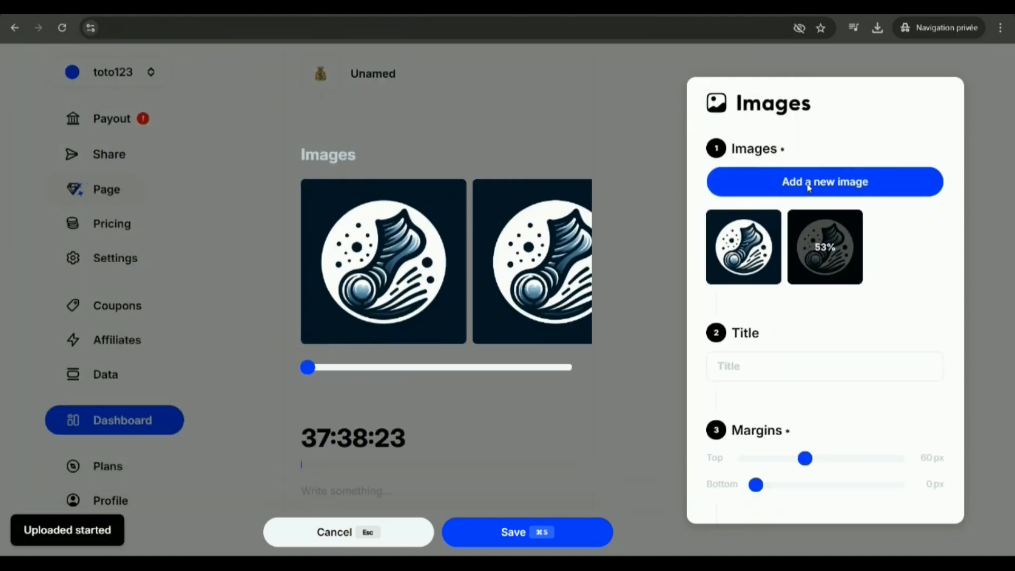
click(809, 186)
double_click(118, 154)
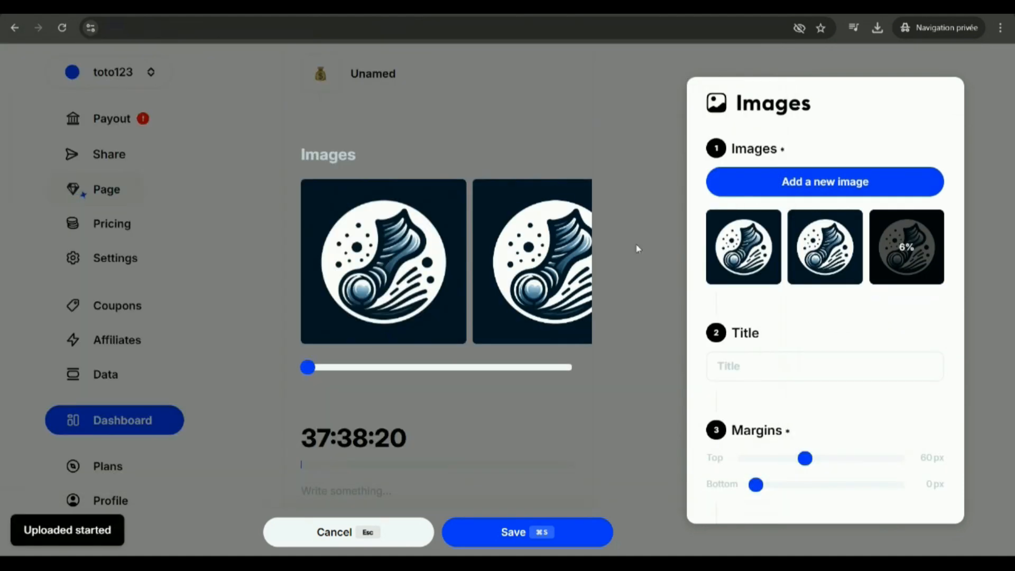
click(798, 193)
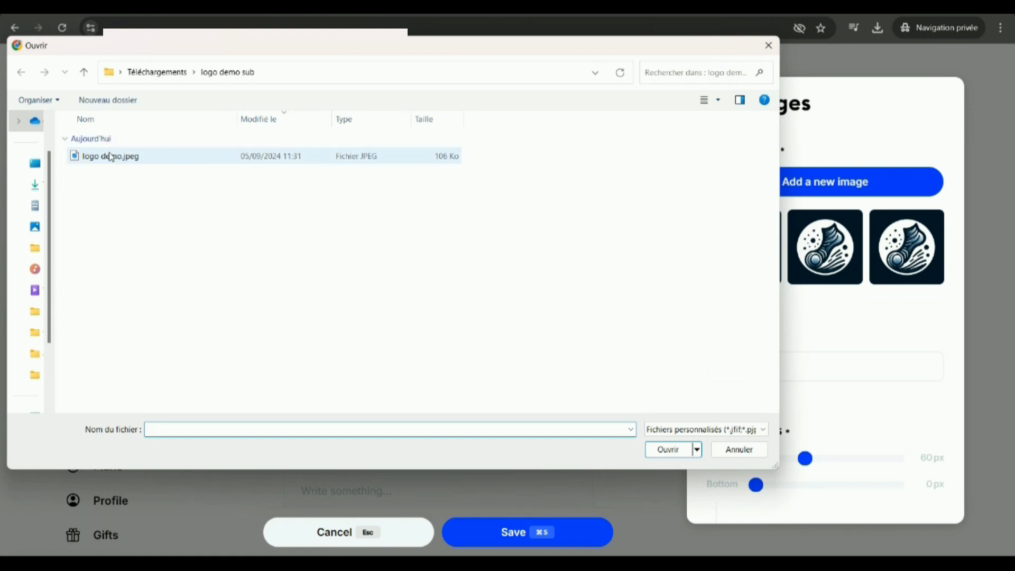
double_click(116, 154)
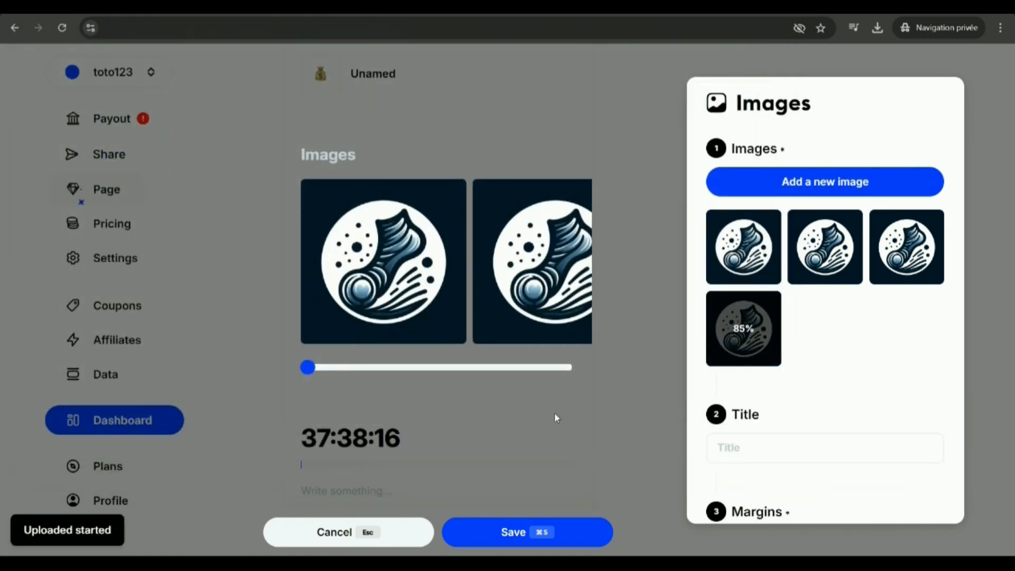
click(545, 533)
click(585, 449)
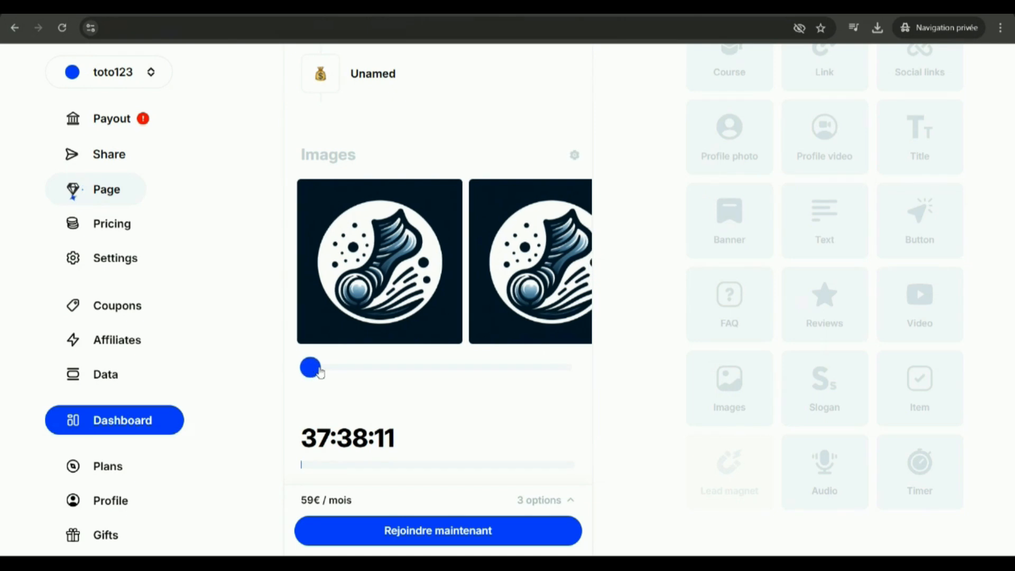
Slide through the image carousel in the page preview to check how it scrolls.
click(398, 366)
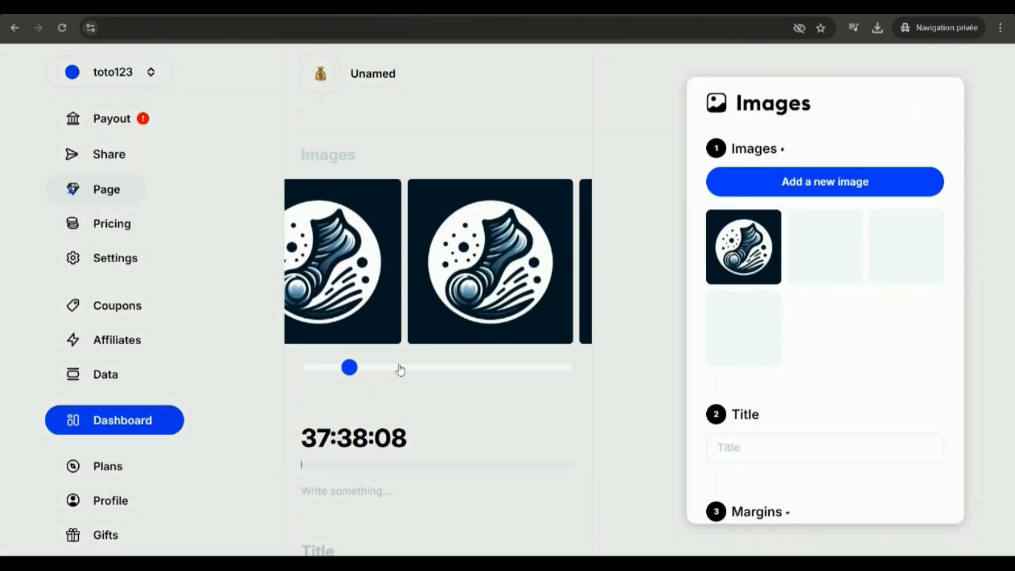
drag(354, 383, 463, 383)
click(629, 172)
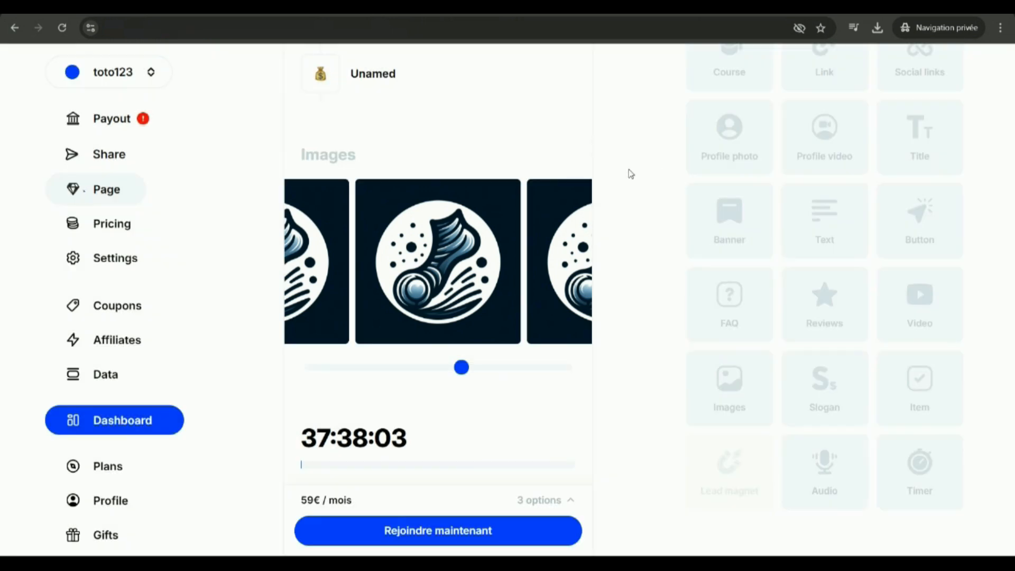
Center the social links above the profile photo and save the page.
scroll(535, 303, up, 9)
scroll(557, 289, up, 8)
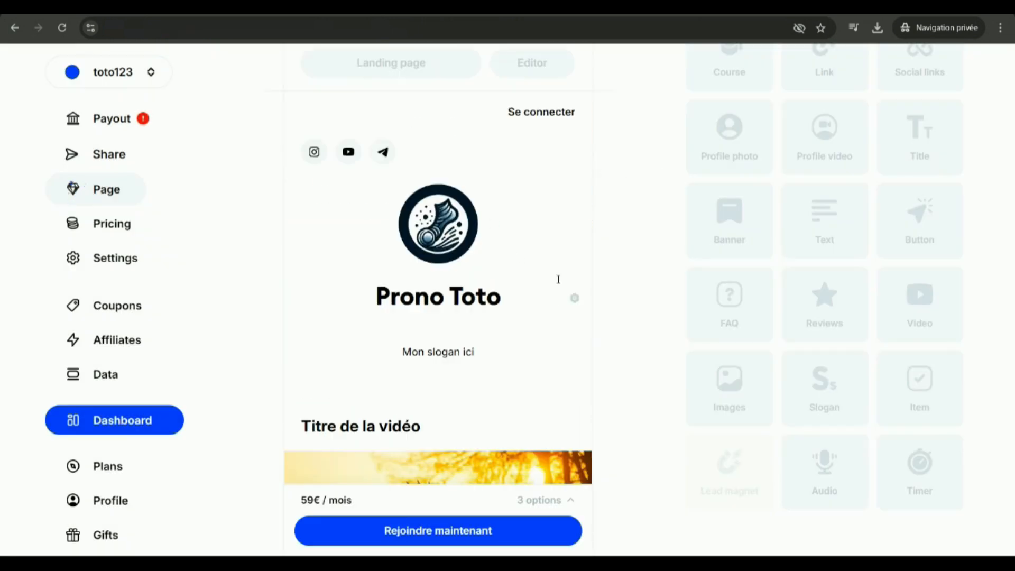
click(572, 152)
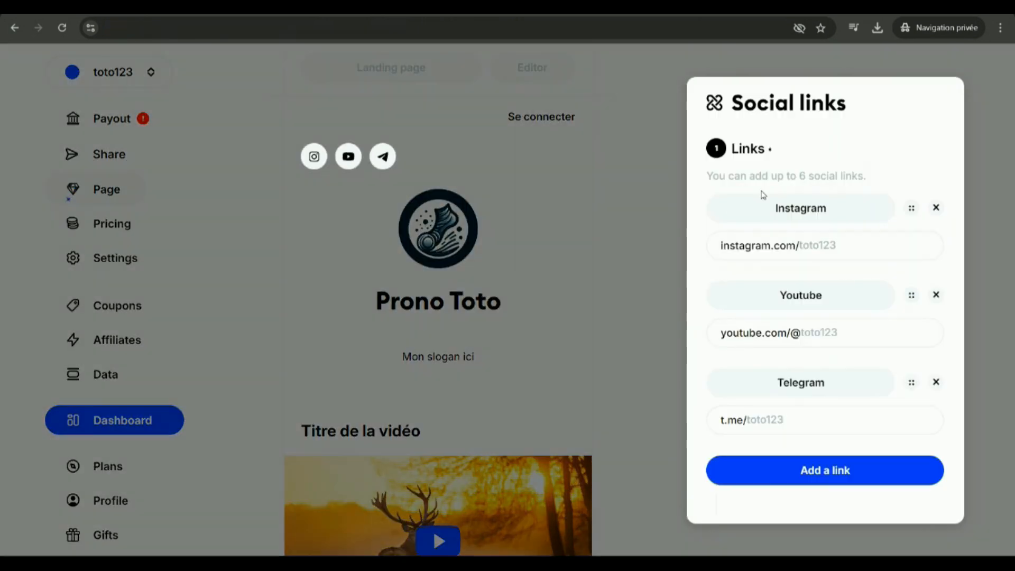
scroll(837, 397, down, 6)
click(834, 239)
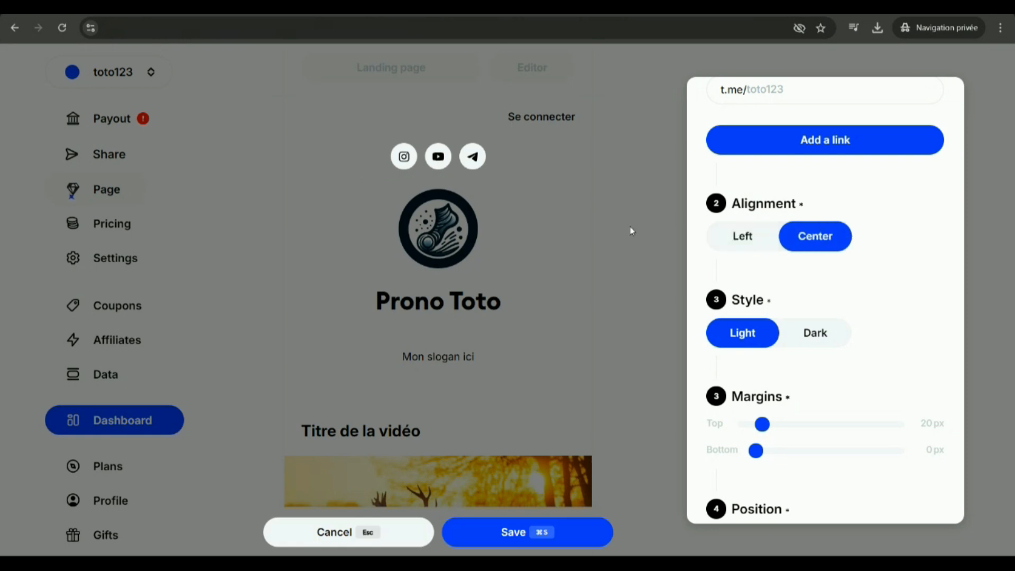
scroll(825, 249, up, 6)
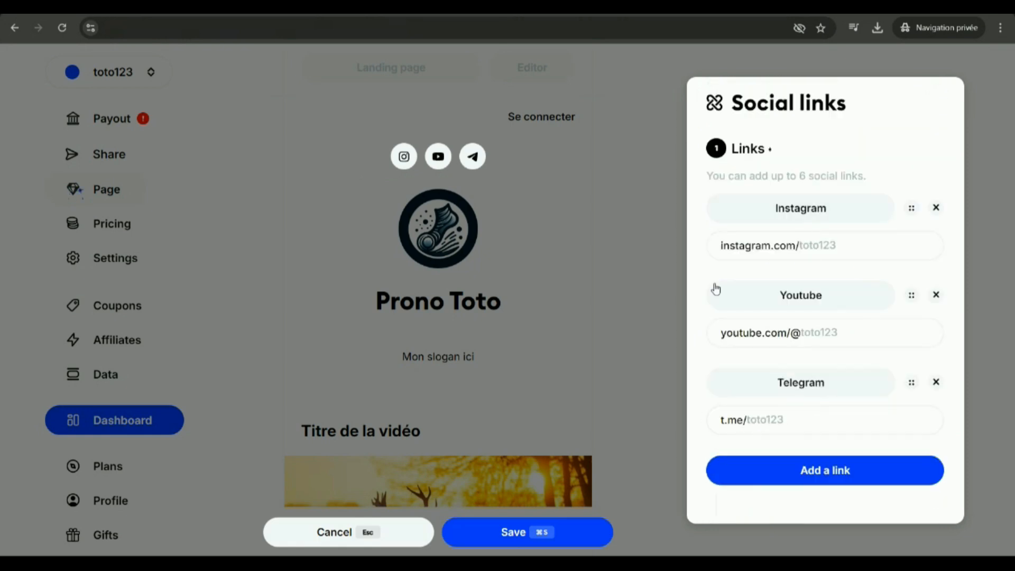
click(417, 160)
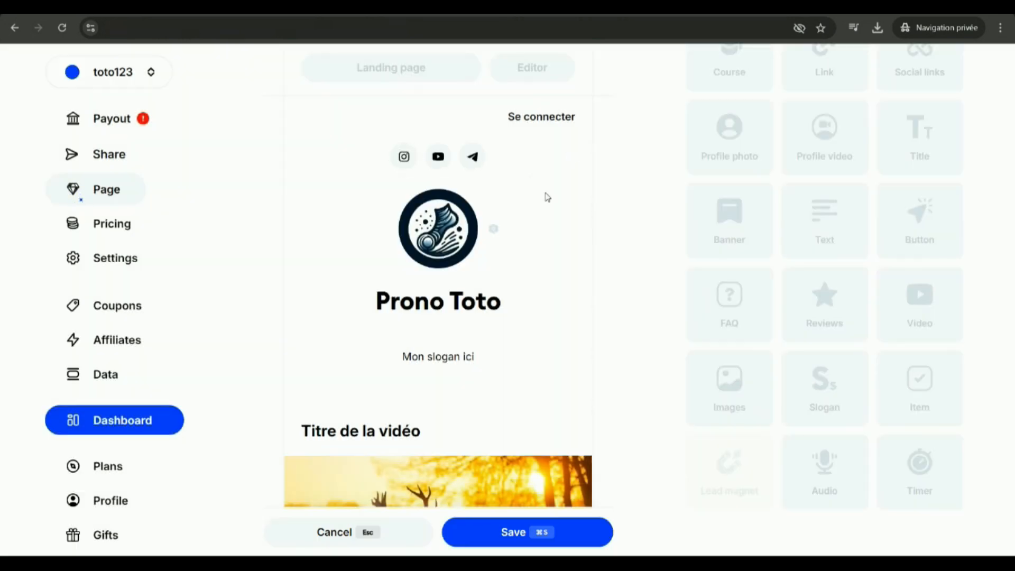
click(536, 529)
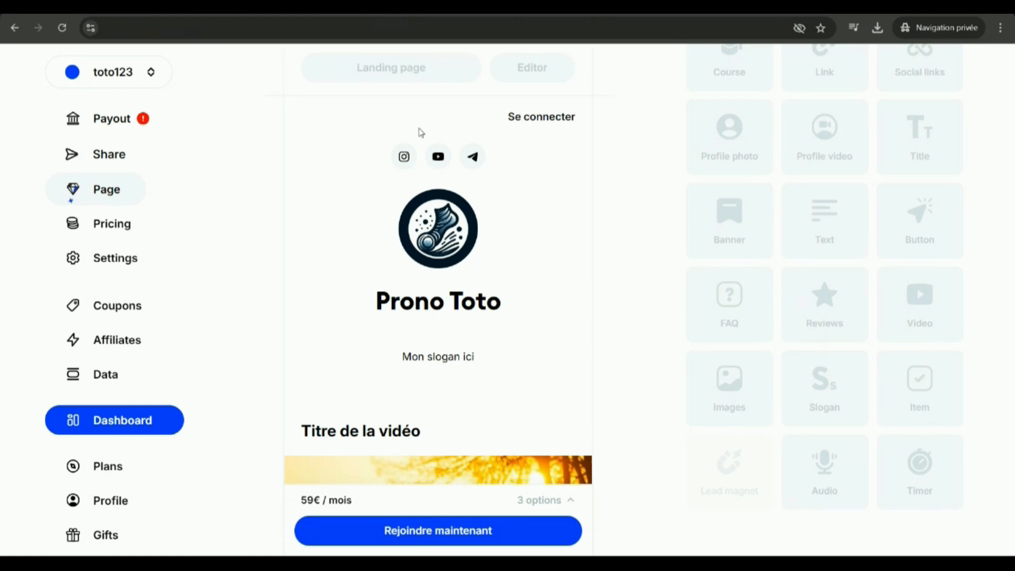
Switch to the Prono VIP example page and look through its FAQ and member reviews.
click(422, 7)
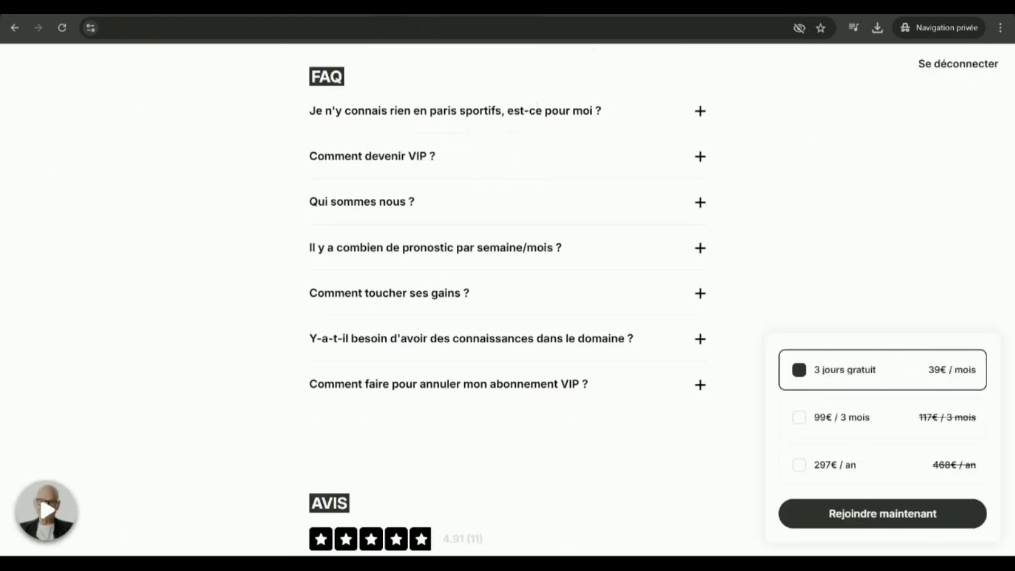
scroll(516, 305, down, 15)
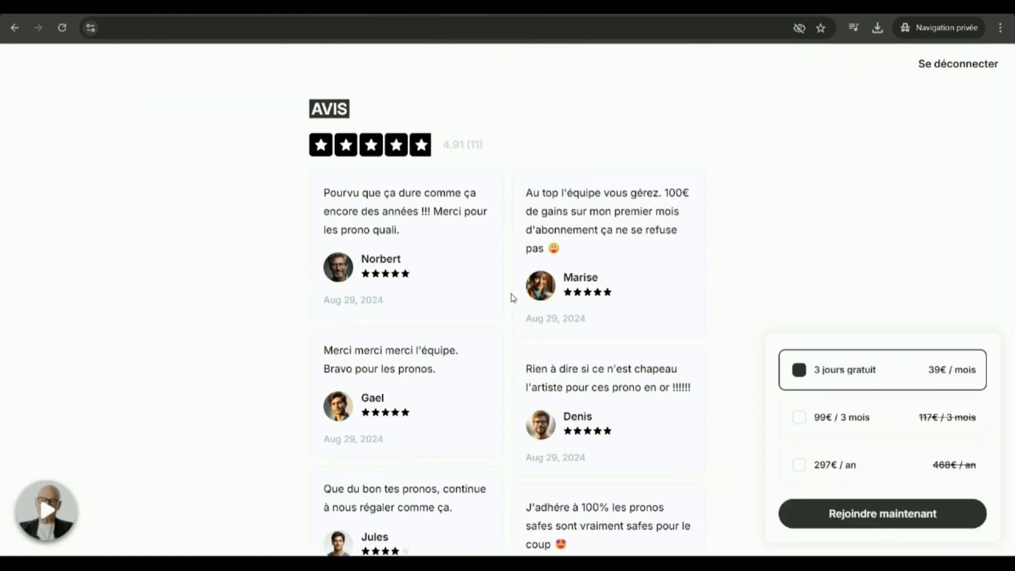
scroll(518, 301, up, 15)
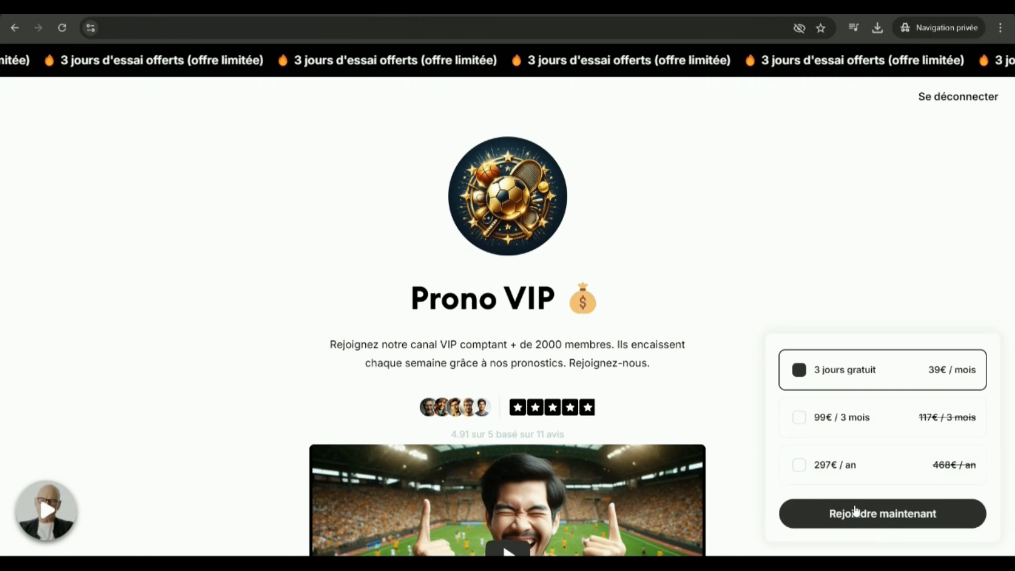
Open the example page's subscription checkout and examine its promo code option and payment form.
click(851, 522)
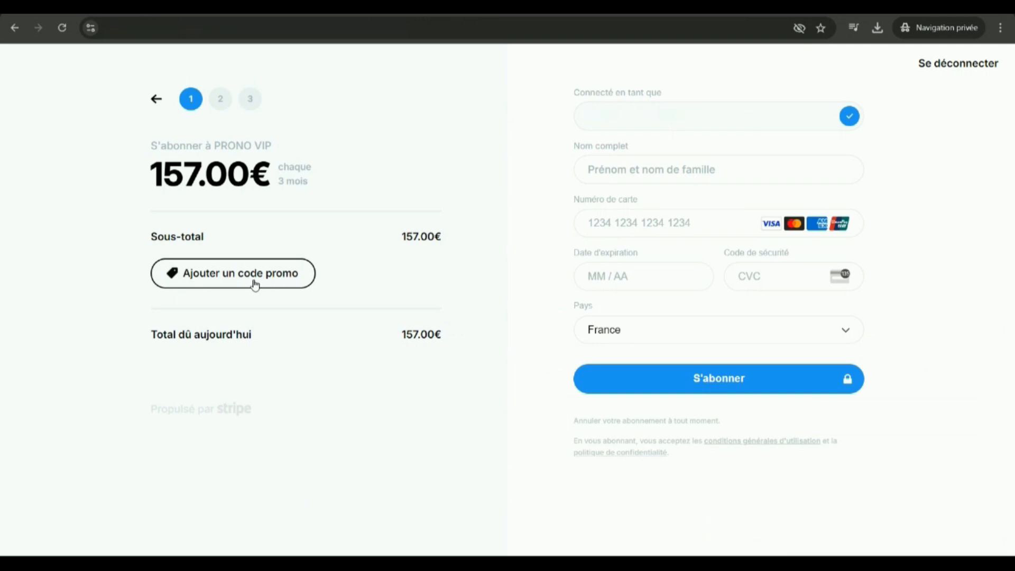
click(281, 285)
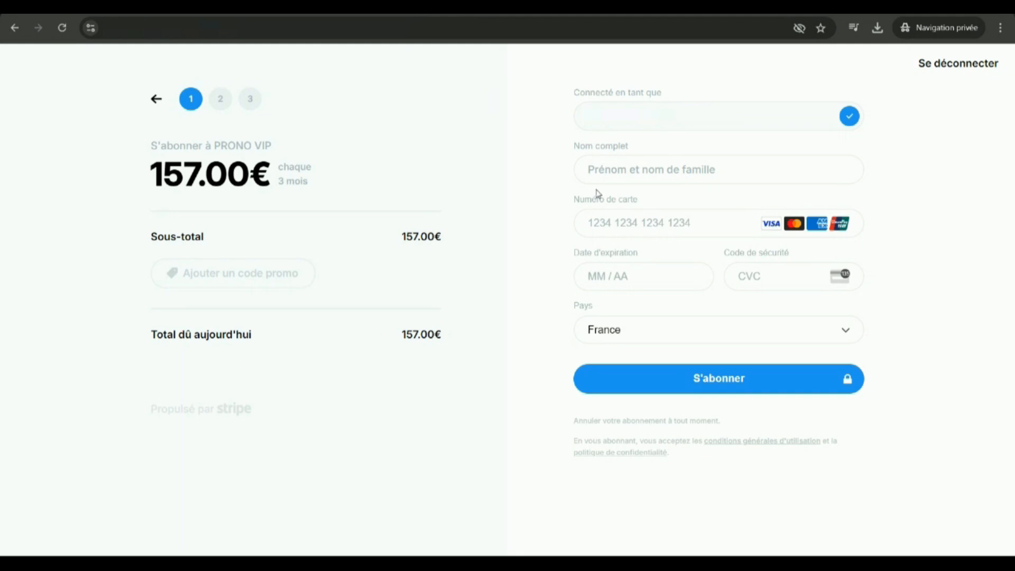
click(594, 373)
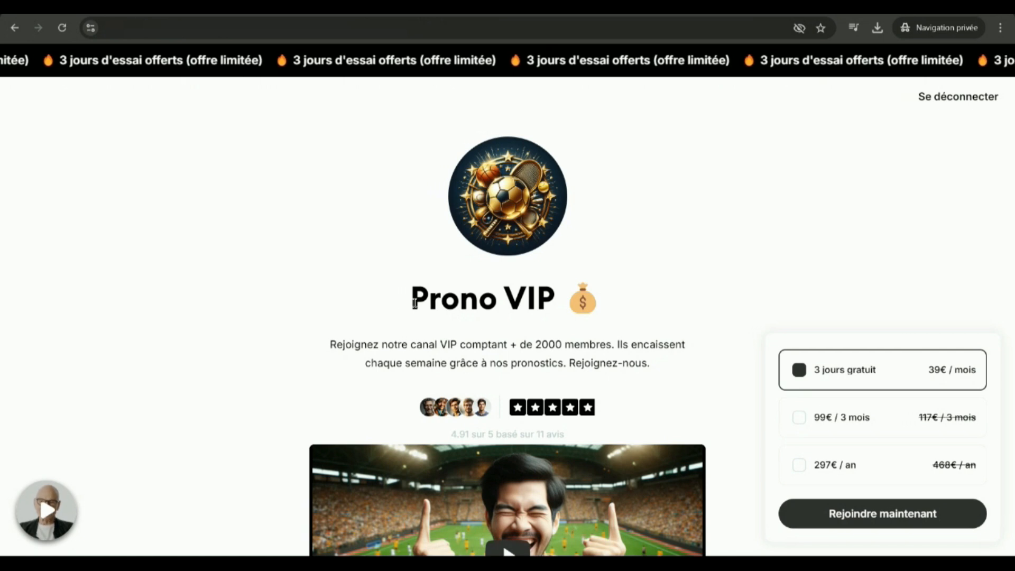
Examine the title, slogan, rating and video at the start of the Prono VIP example page.
drag(414, 302, 603, 304)
click(602, 304)
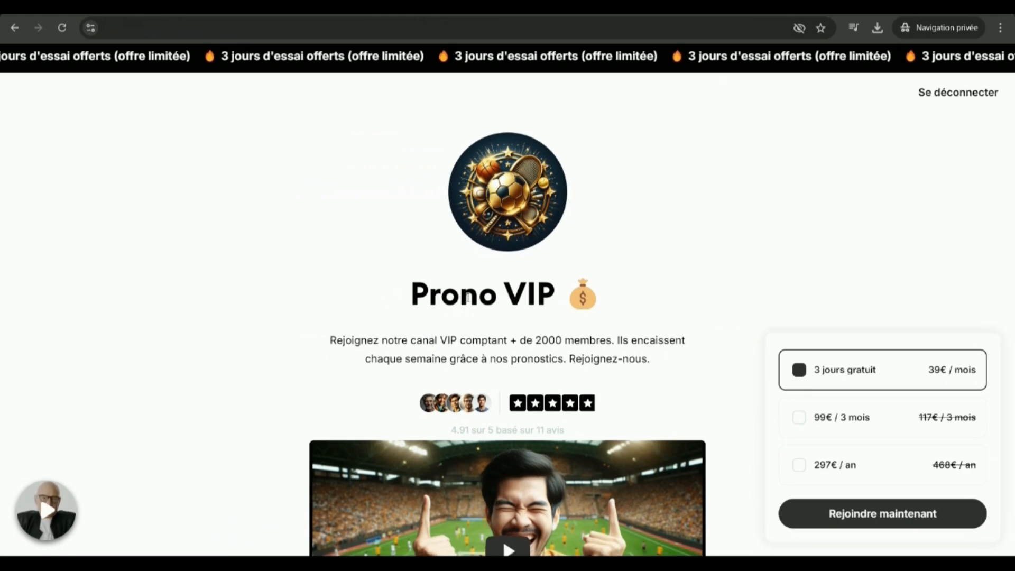
scroll(470, 304, down, 3)
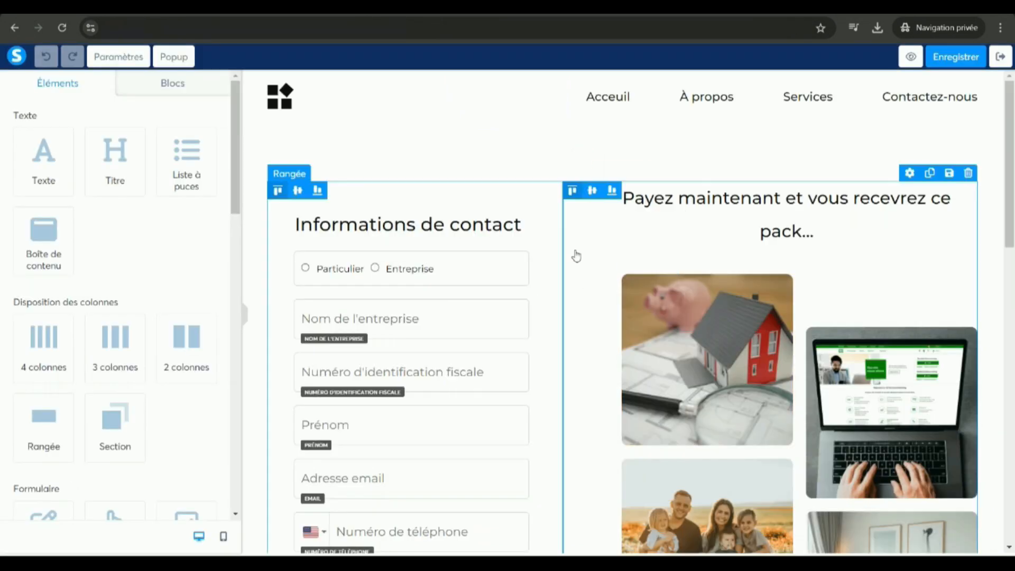
scroll(467, 264, down, 4)
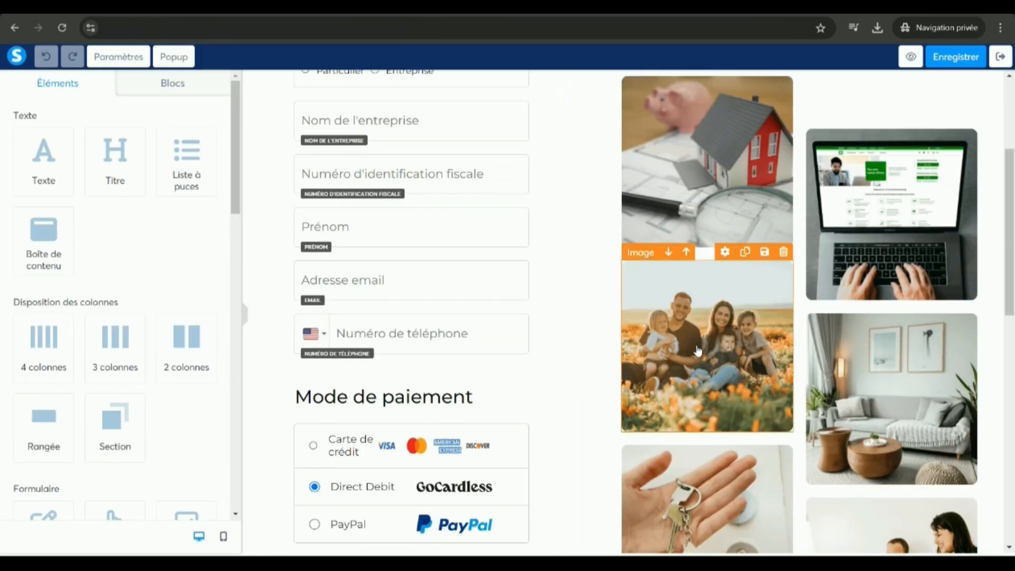
Examine the contact fields, payment methods and image gallery of the order page in the other page builder.
scroll(639, 325, down, 2)
scroll(548, 403, down, 2)
scroll(634, 423, up, 8)
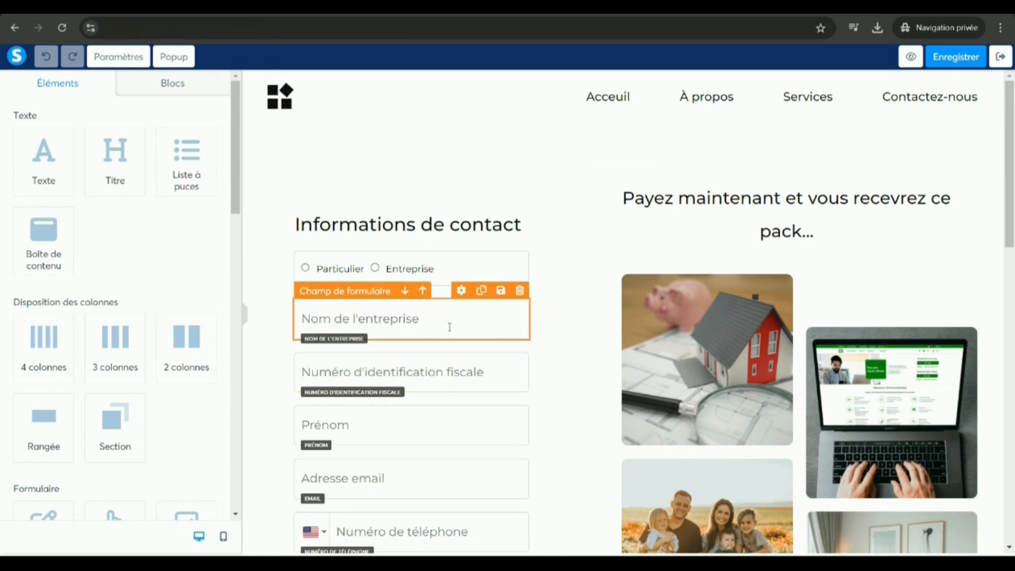
Return to the Prono Toto page preview and compare its profile and video sections with the example's video and product list.
click(343, 8)
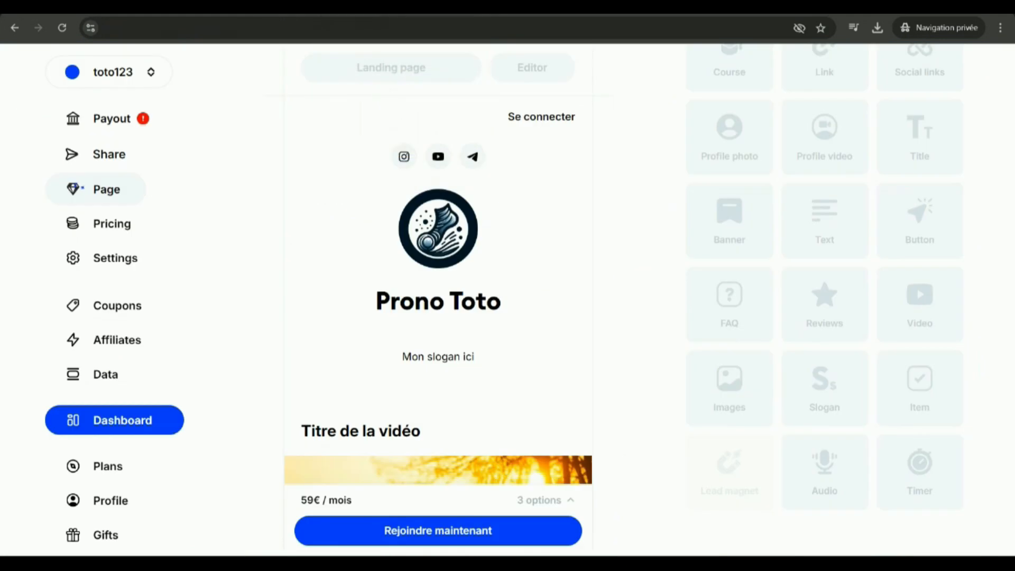
scroll(475, 370, down, 3)
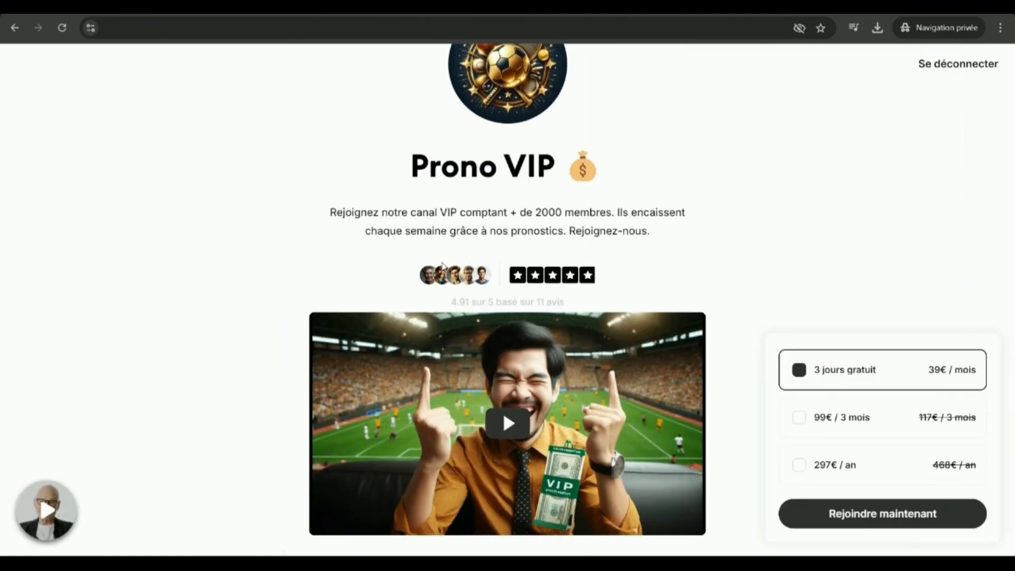
scroll(455, 303, down, 6)
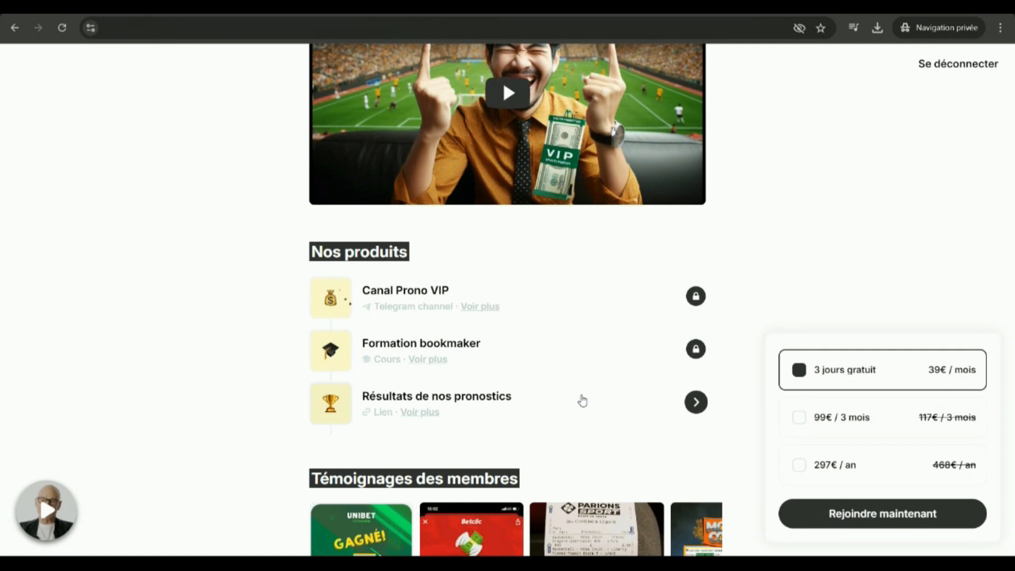
scroll(582, 400, up, 3)
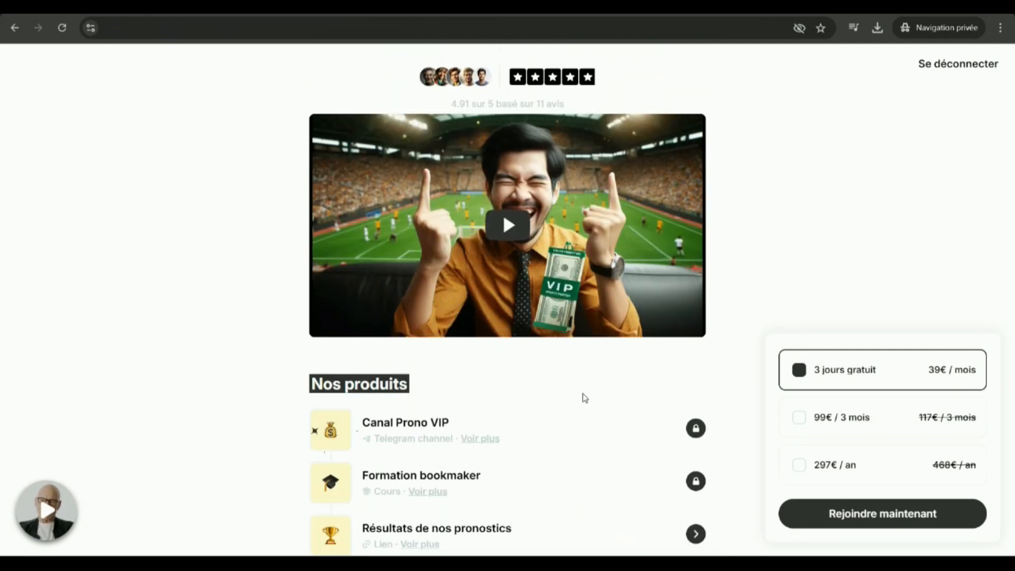